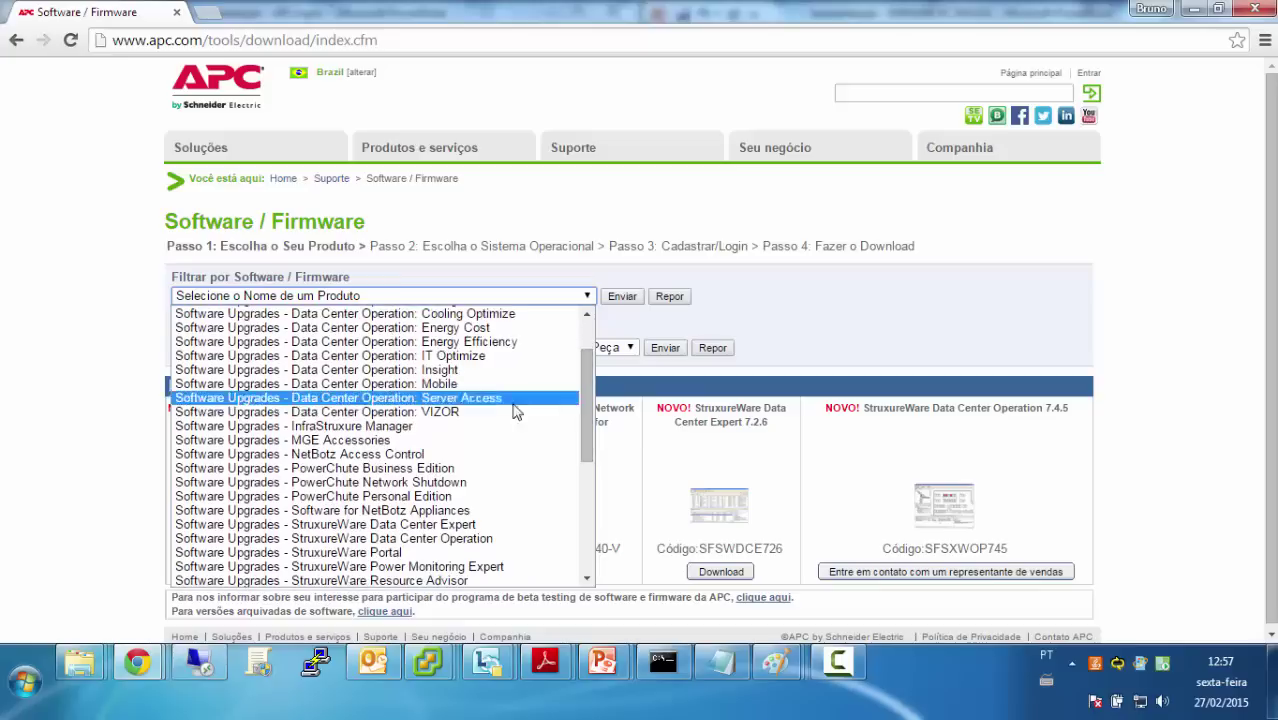
# Filter APC downloads to PowerChute Network Shutdown for VMware Virtual Appliance and choose the v4.0 download
pyautogui.click(445, 486)
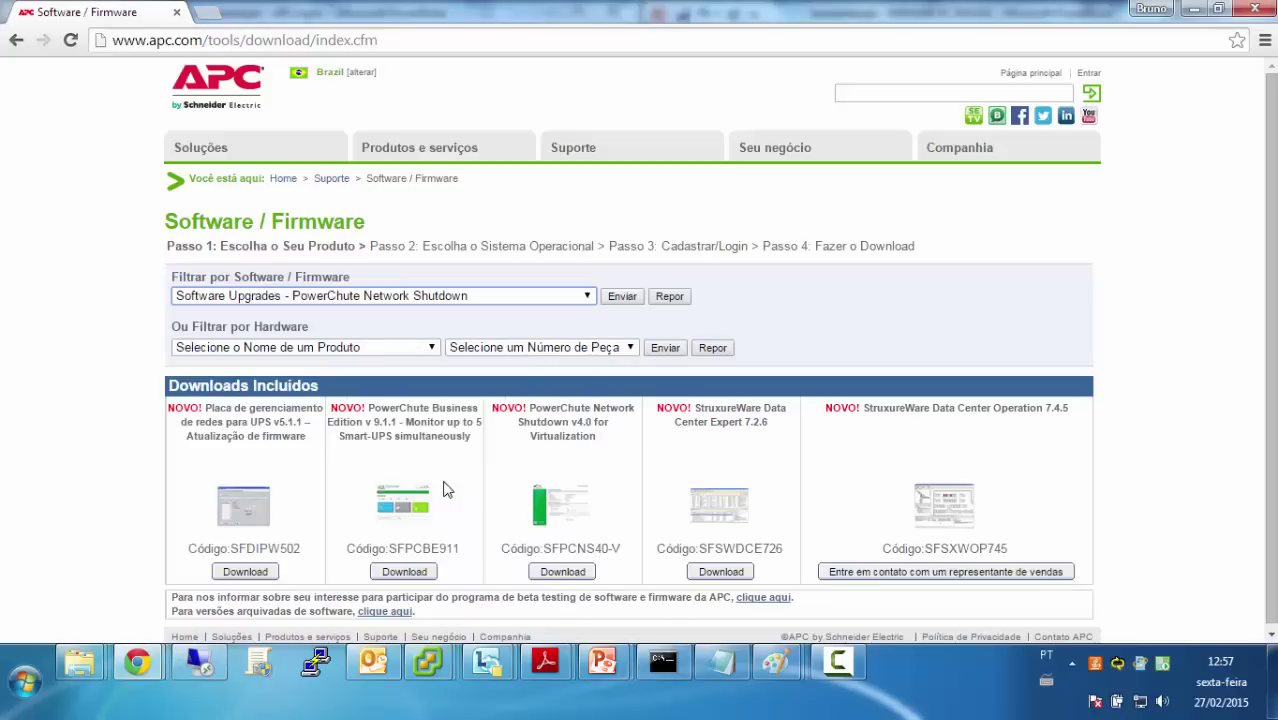
pyautogui.click(622, 298)
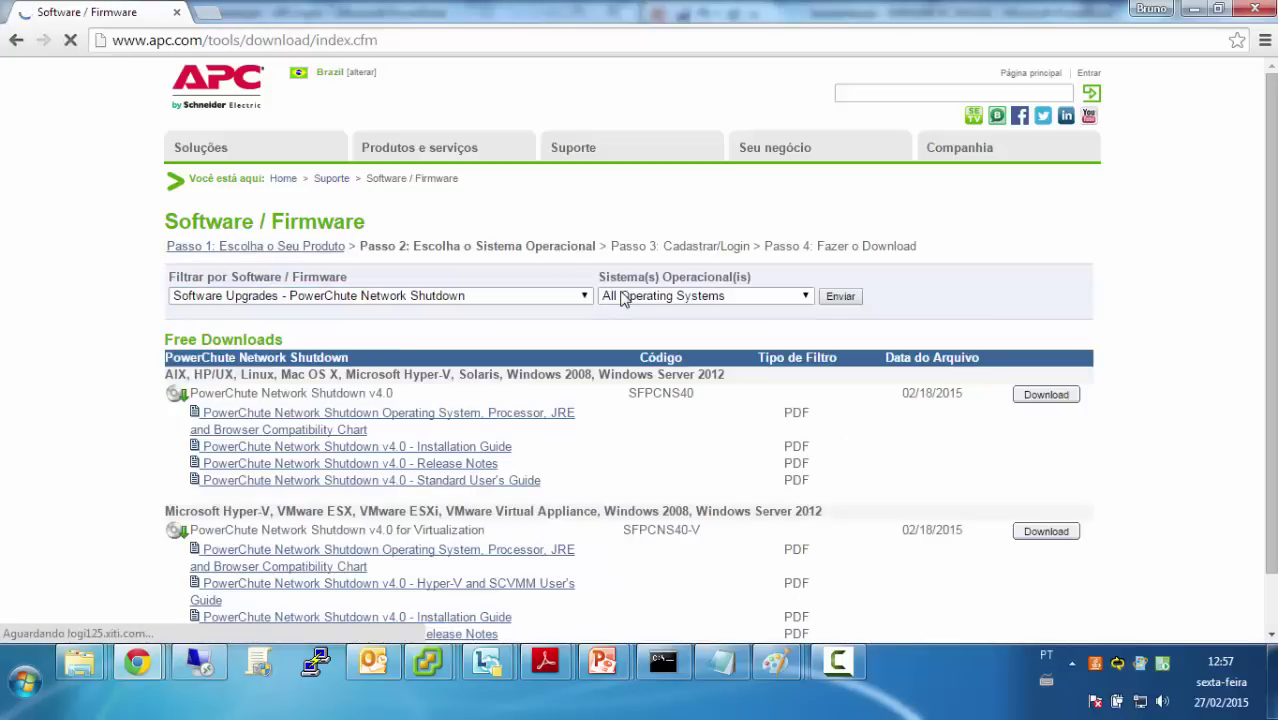
pyautogui.click(707, 298)
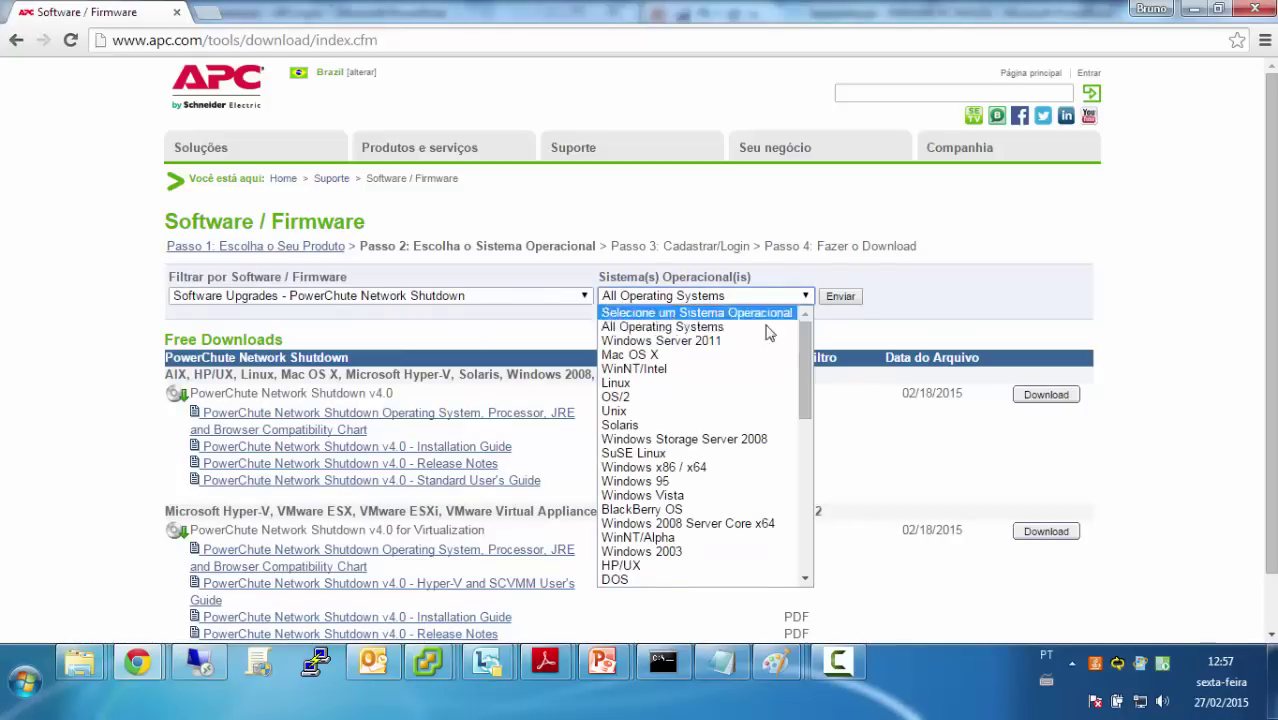
pyautogui.moveTo(812, 356); pyautogui.dragTo(803, 518)
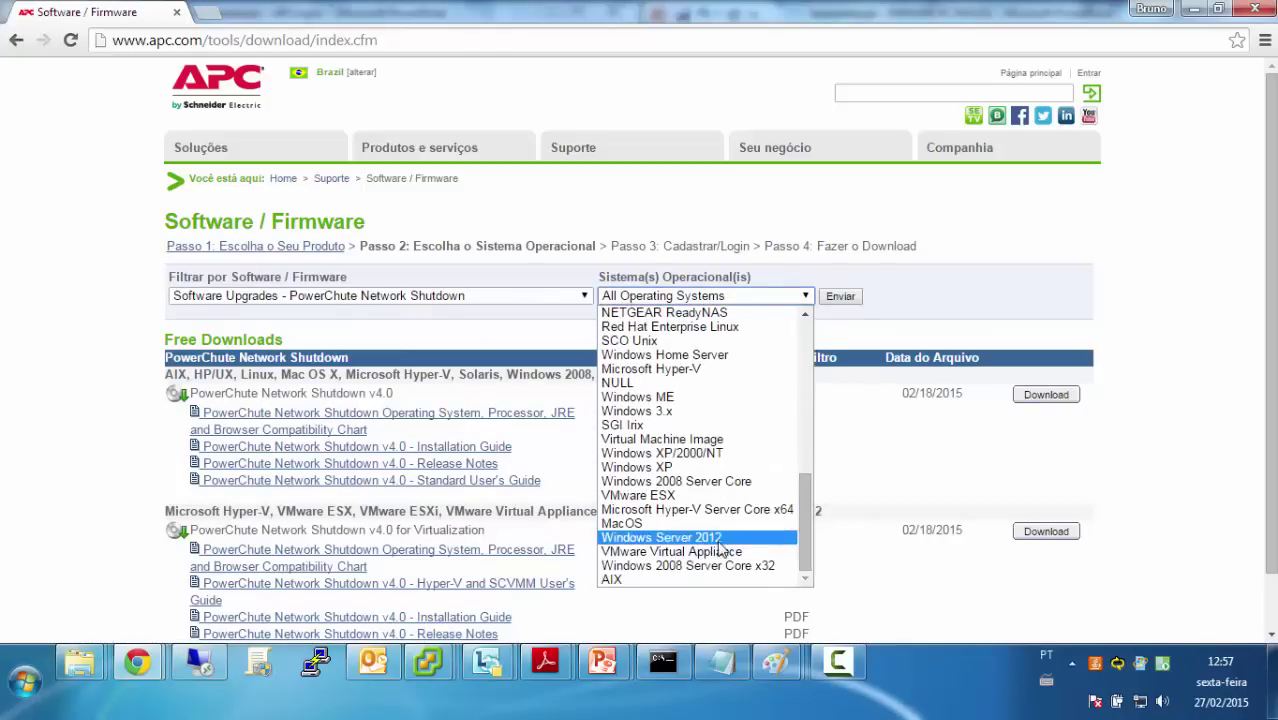
pyautogui.click(718, 552)
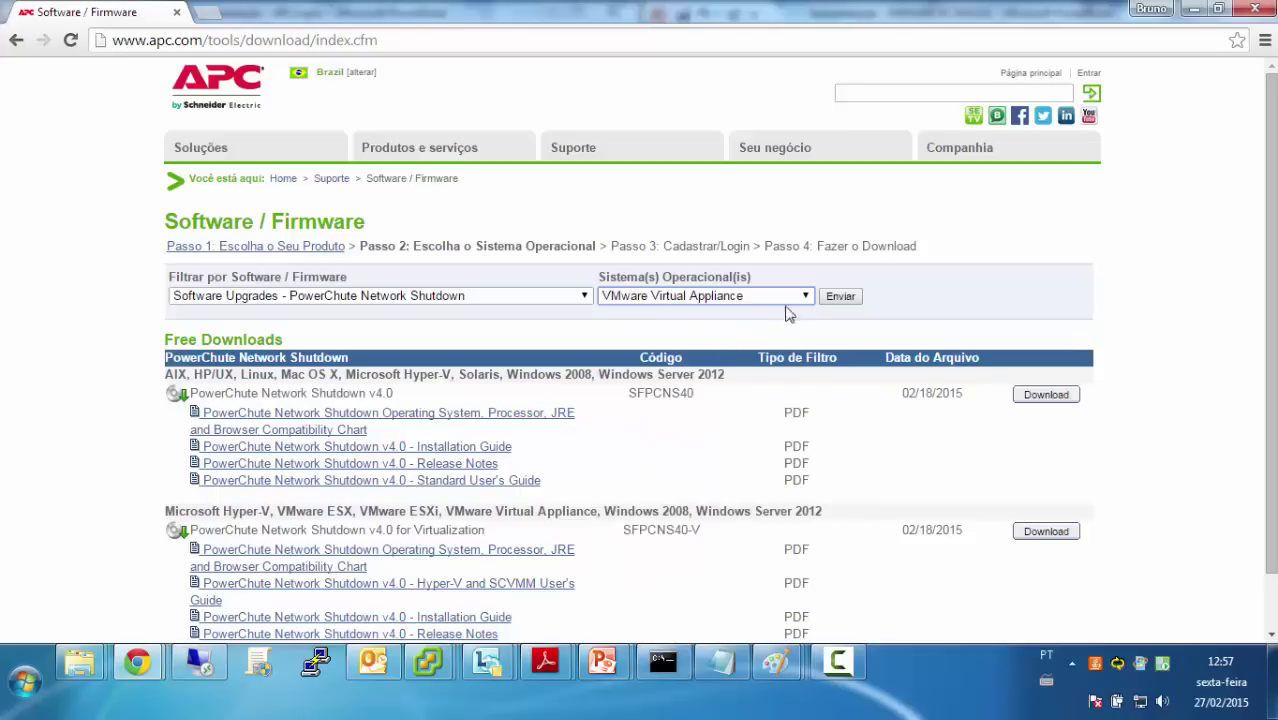
pyautogui.click(838, 298)
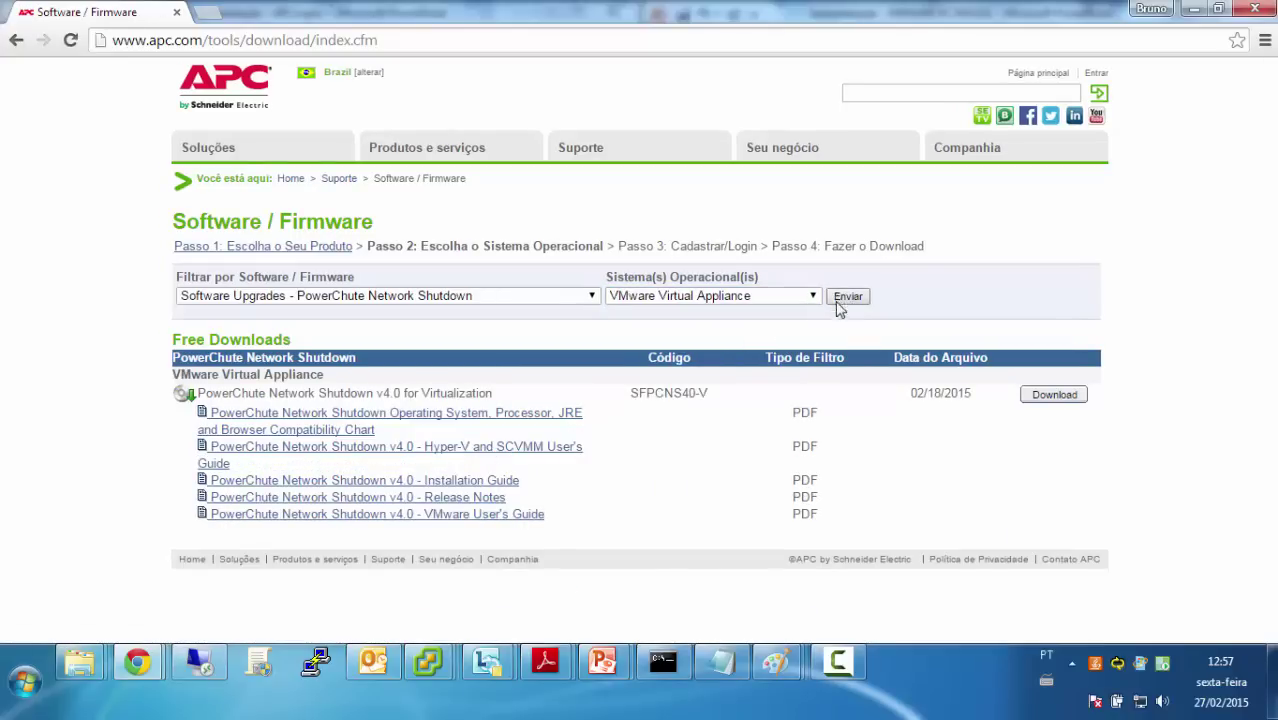
pyautogui.click(1058, 397)
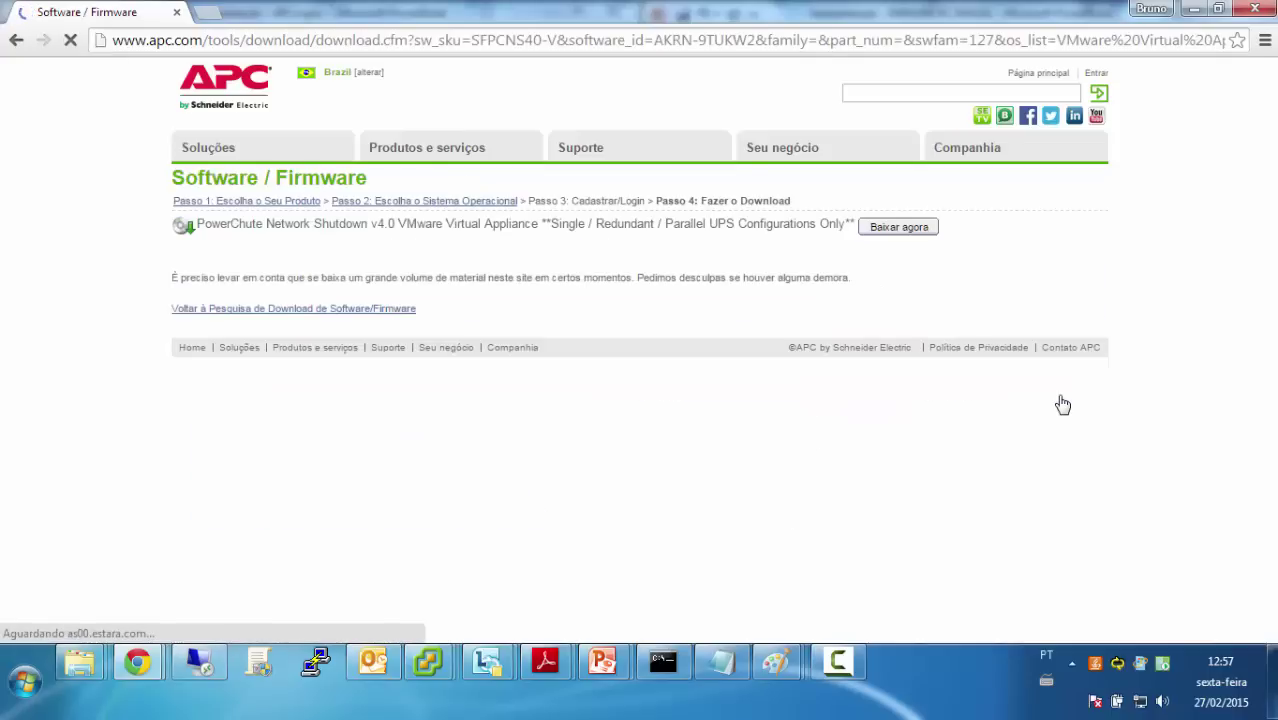
pyautogui.click(900, 232)
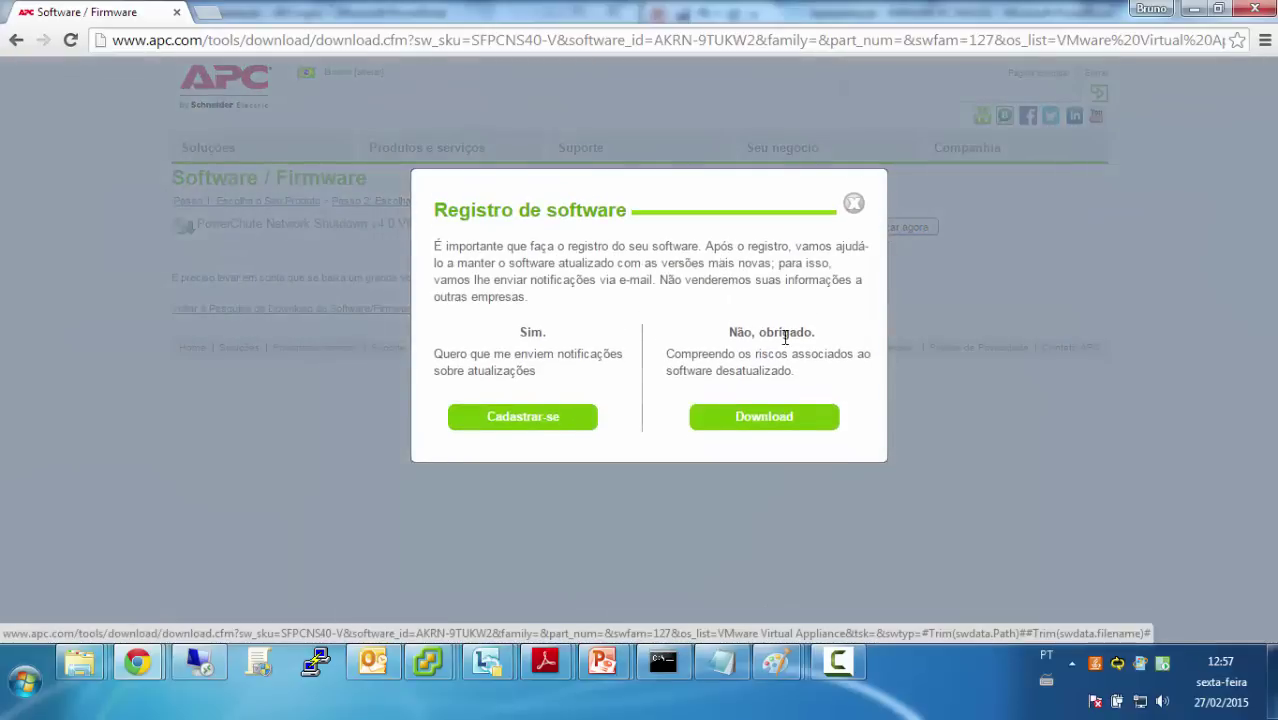
# Skip registration and save PCNS_4.0_OVF10.zip into the C:\Downloads\Powerchute folder
pyautogui.click(787, 418)
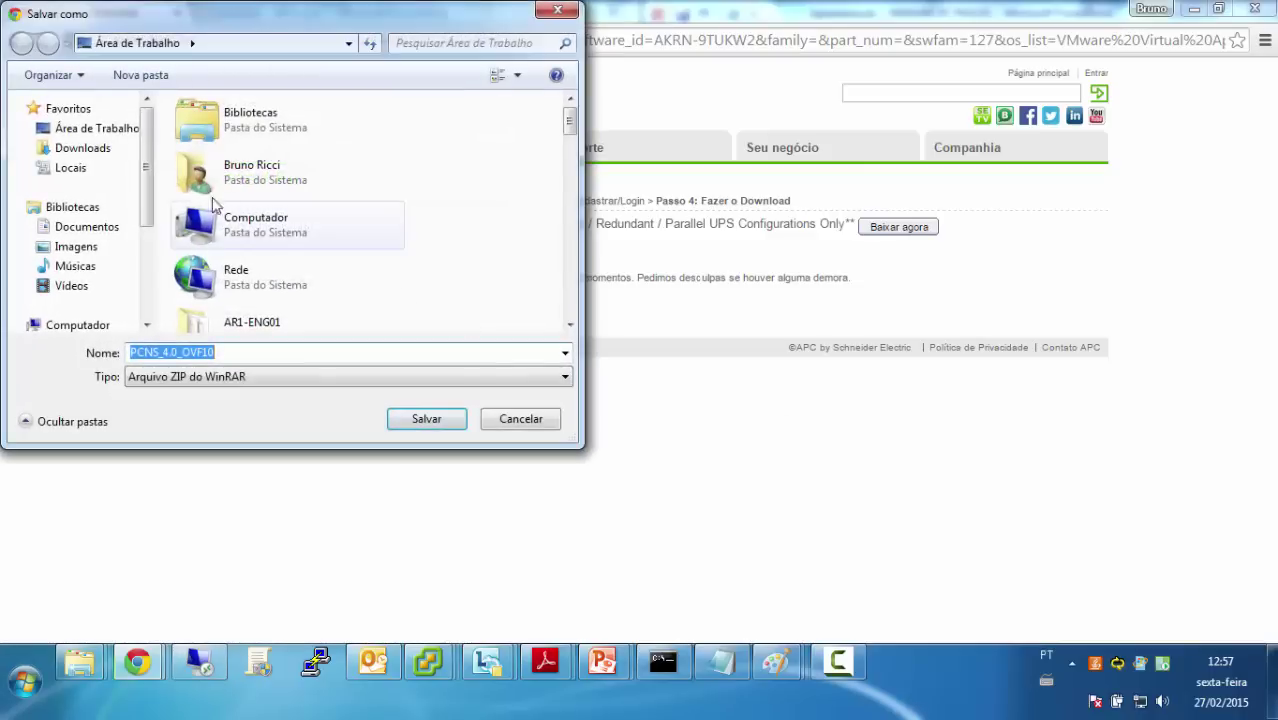
pyautogui.click(238, 50)
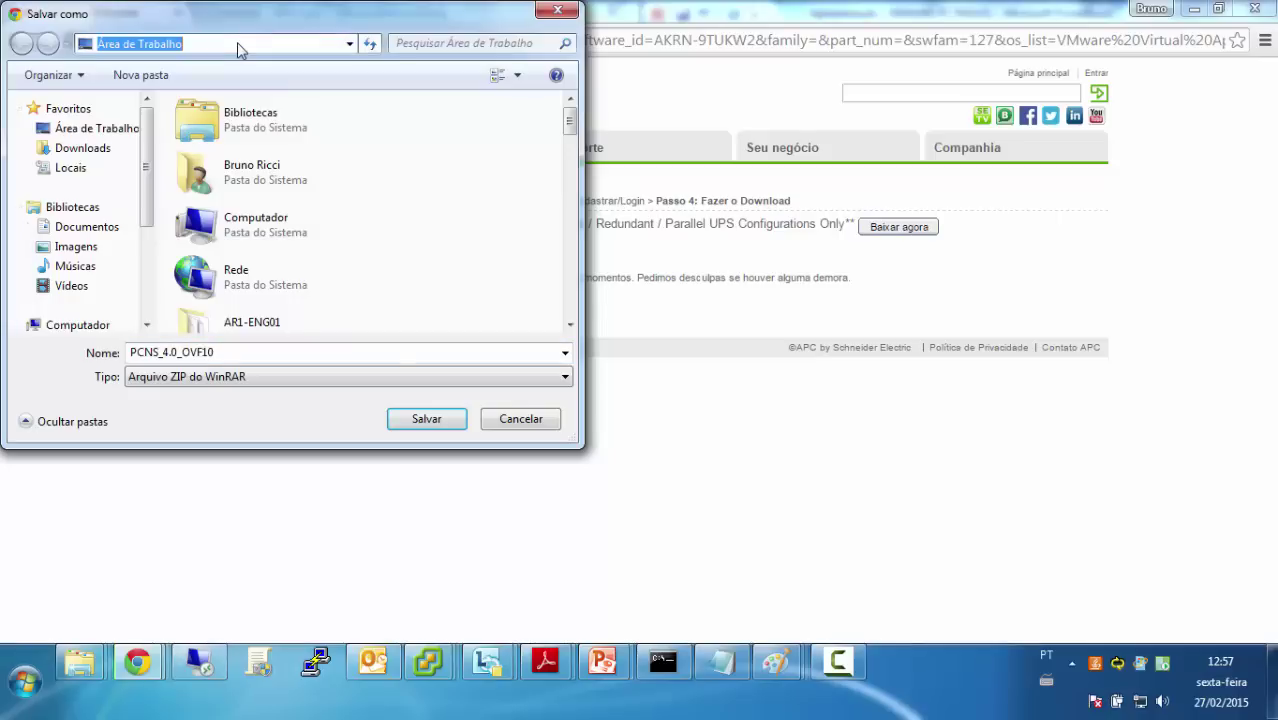
pyautogui.write('c:\\')
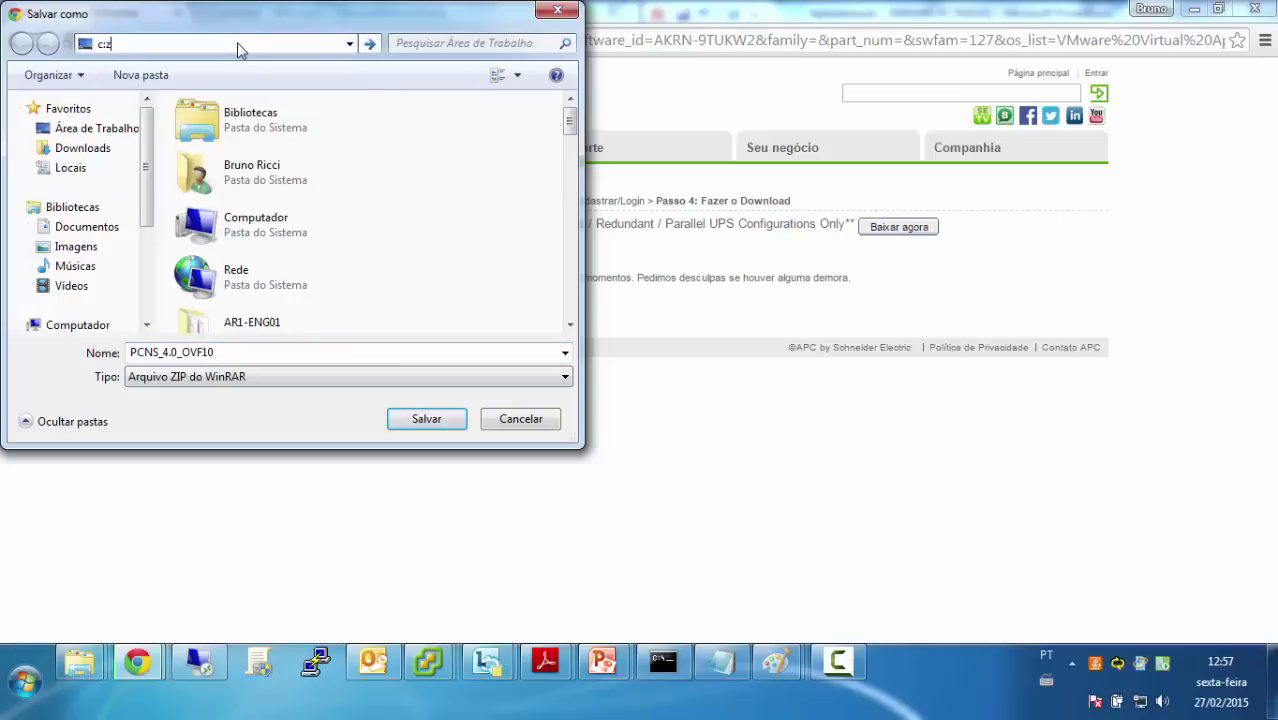
pyautogui.write('do')
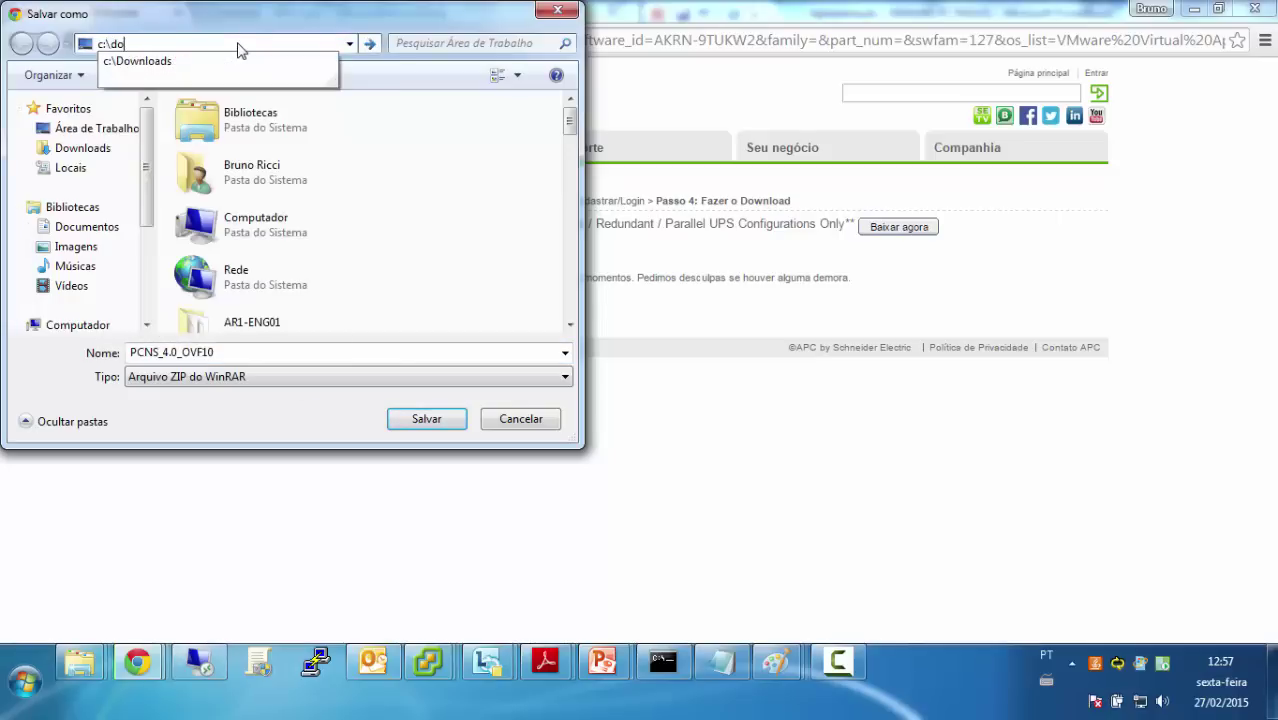
pyautogui.press('Down')
pyautogui.press('Return')
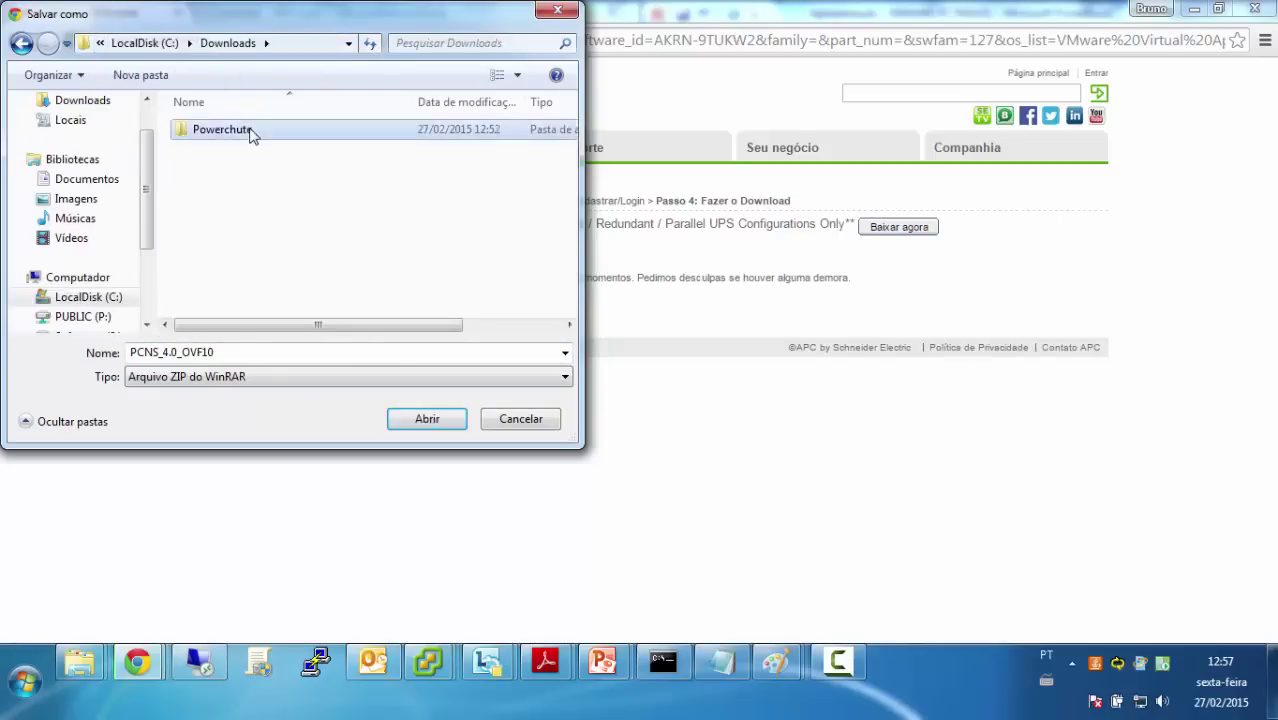
pyautogui.doubleClick(251, 130)
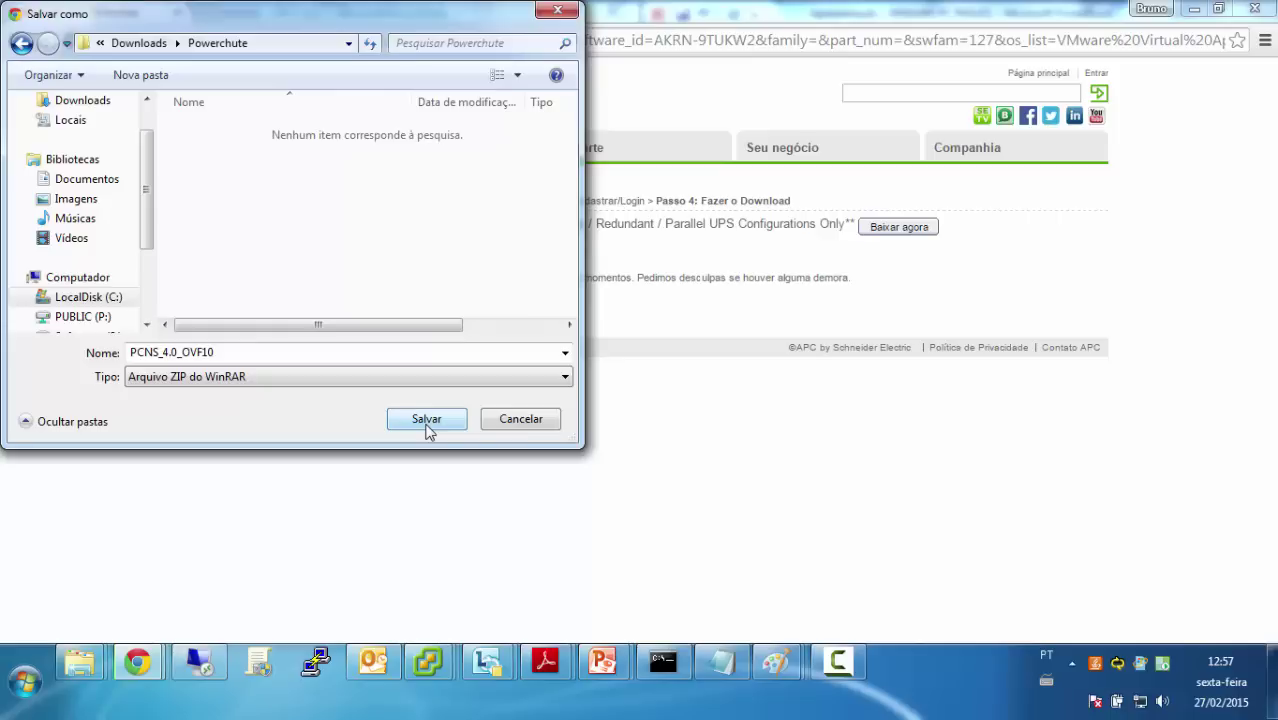
pyautogui.click(426, 420)
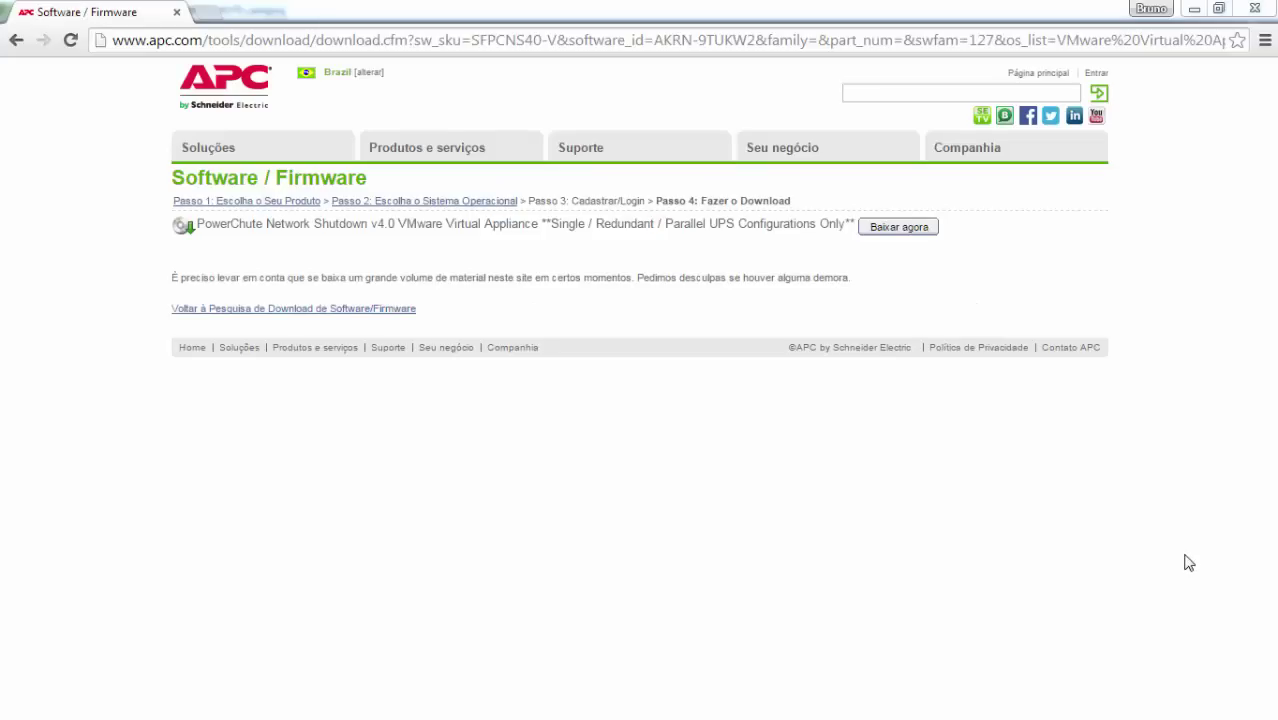
# Browse to C:\Downloads\Powerchute and extract the ZIP into a PCNS_4.0_OVF10 folder
pyautogui.press('super+e')
pyautogui.doubleClick(305, 190)
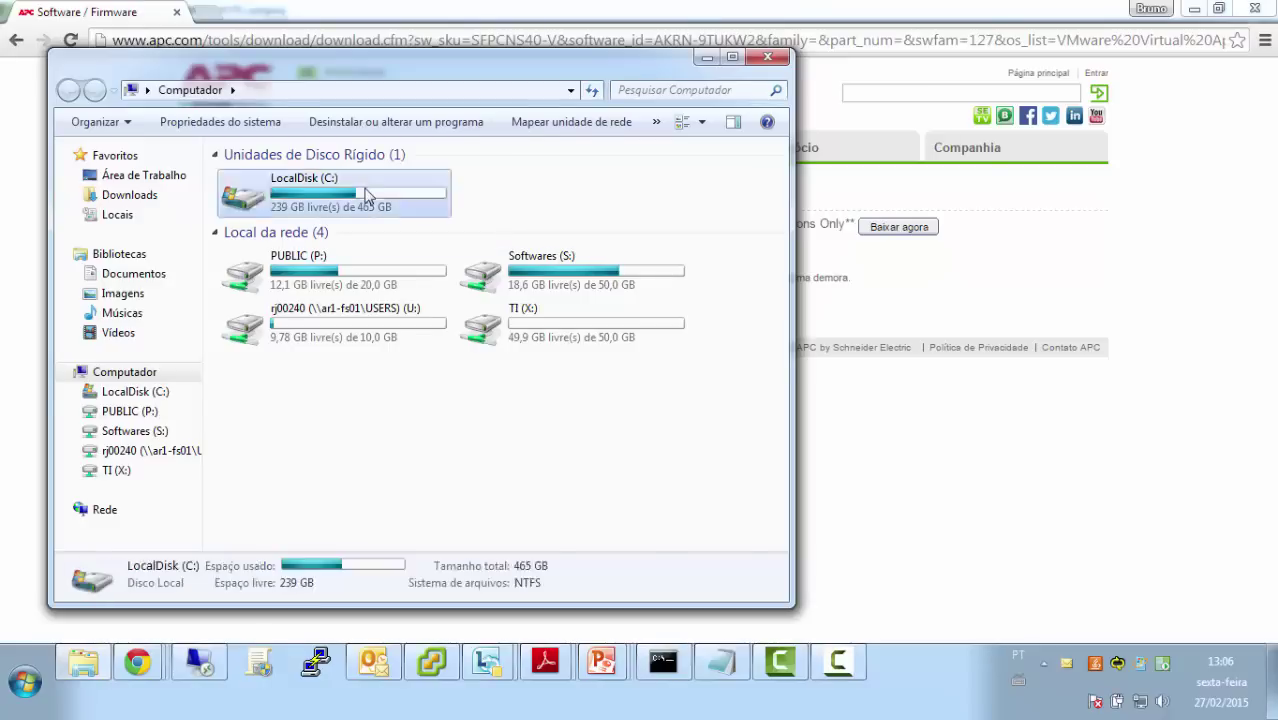
pyautogui.click(290, 219)
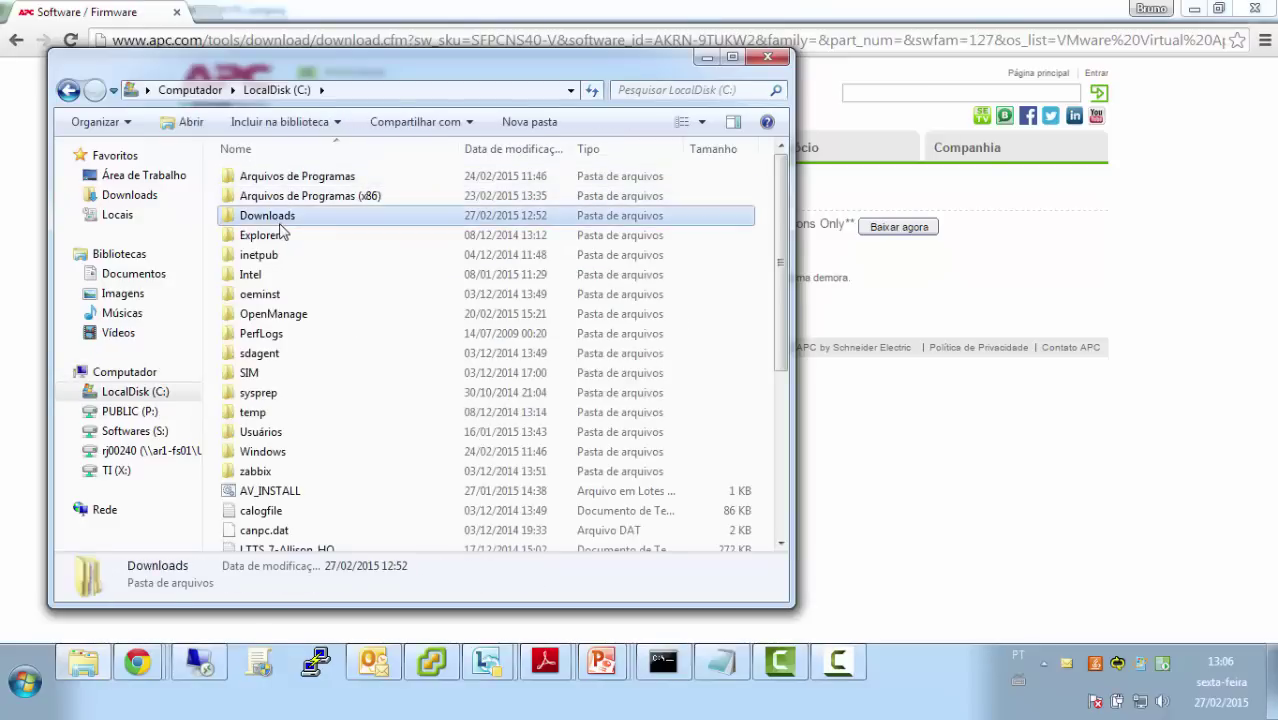
pyautogui.doubleClick(285, 218)
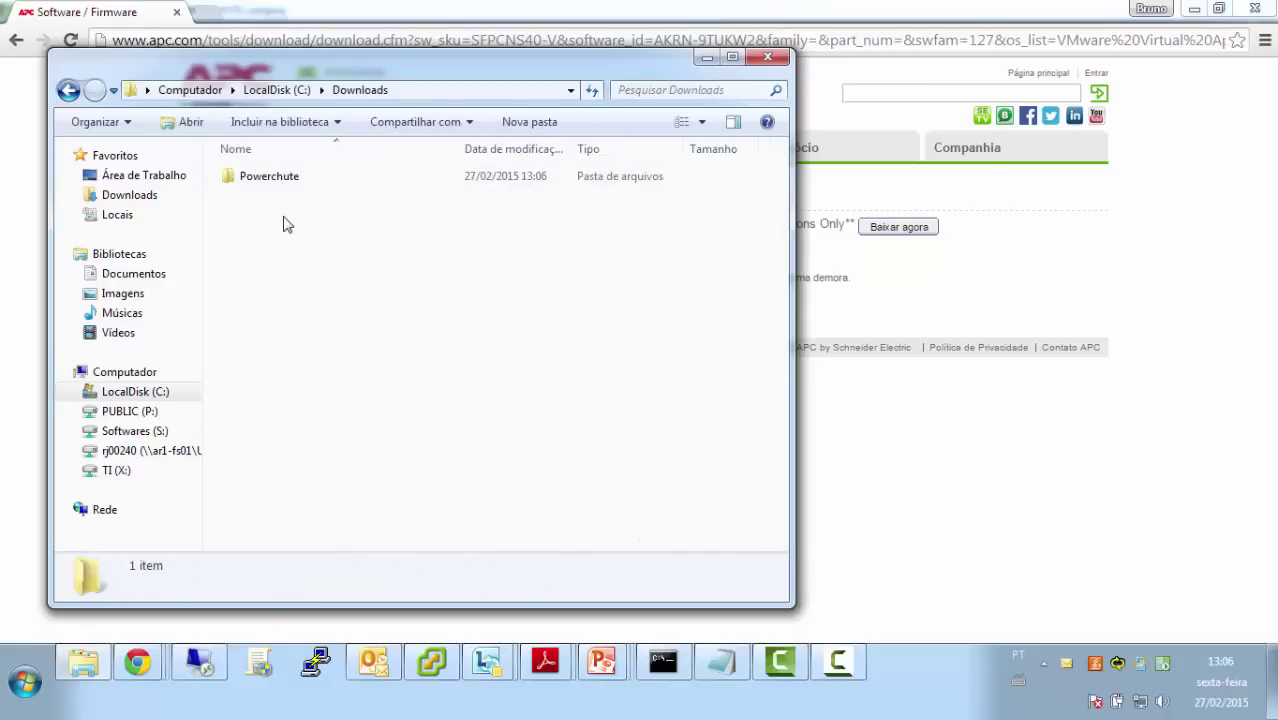
pyautogui.doubleClick(287, 184)
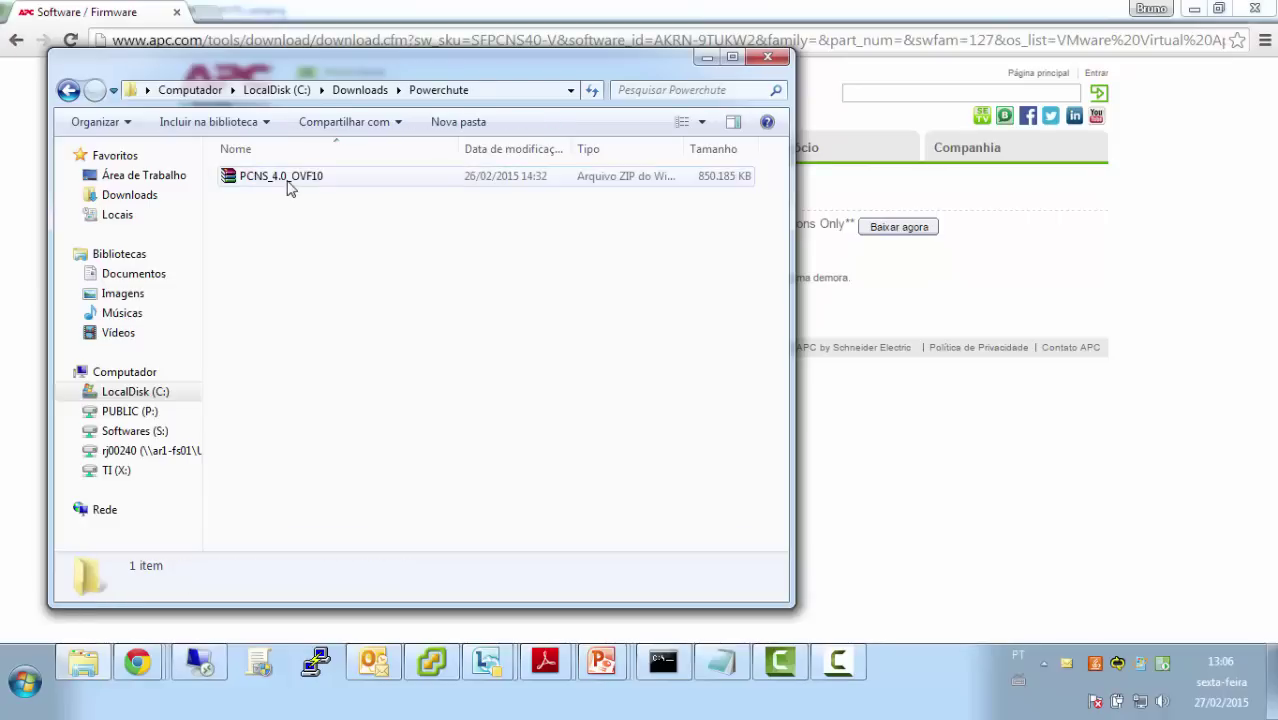
pyautogui.rightClick(287, 181)
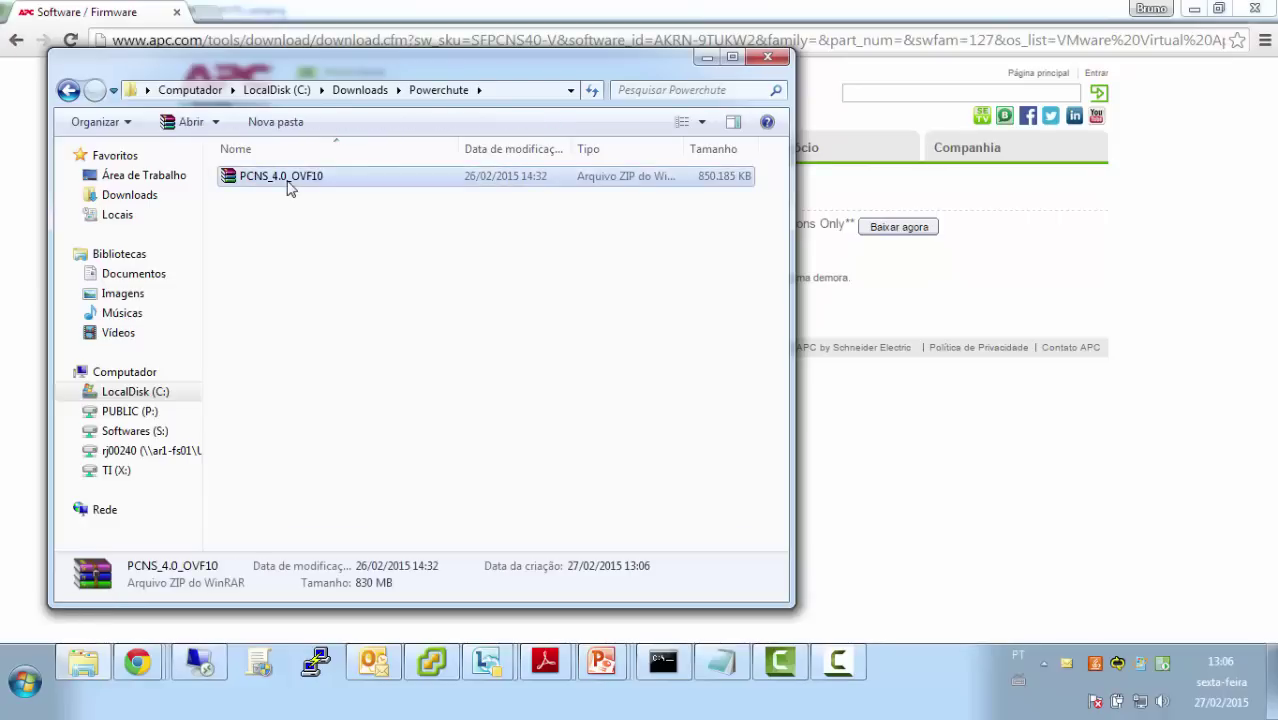
pyautogui.click(372, 255)
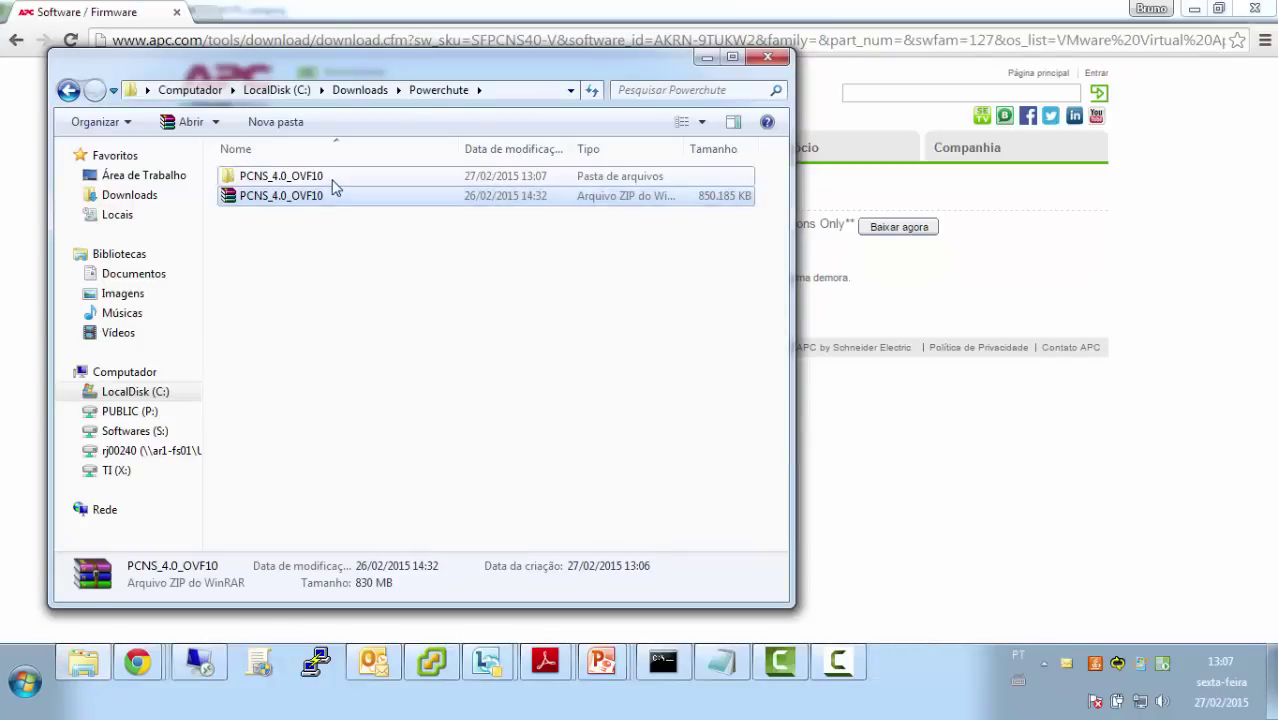
# Locate PCNS_4.0_OVF10.ova in the Virtual Appliance folder, then switch to vSphere Client
pyautogui.doubleClick(334, 180)
pyautogui.doubleClick(334, 180)
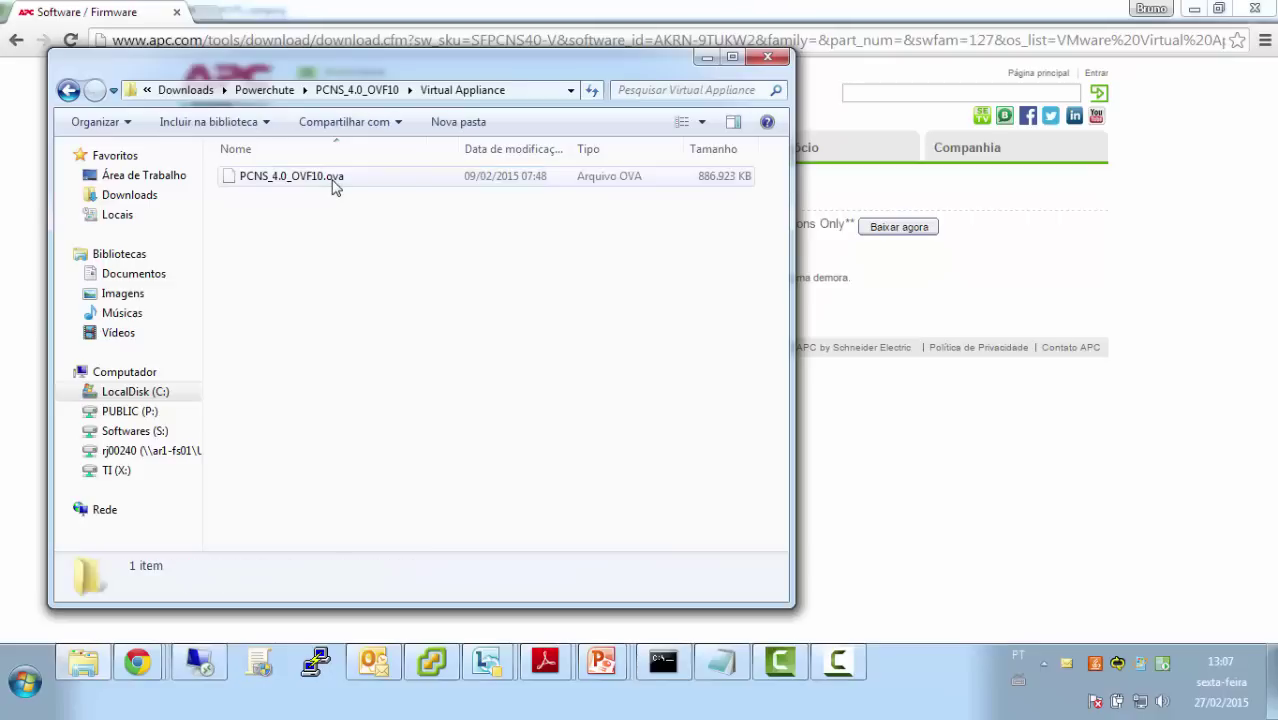
pyautogui.click(372, 180)
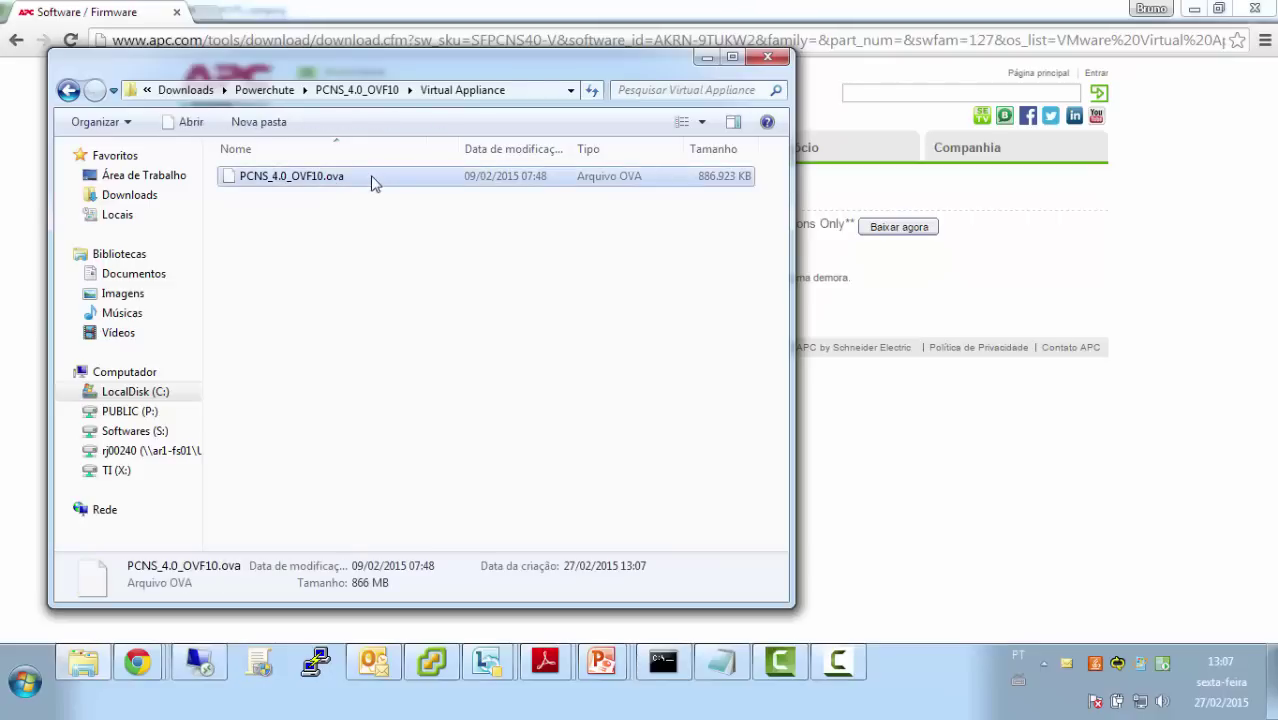
pyautogui.click(430, 668)
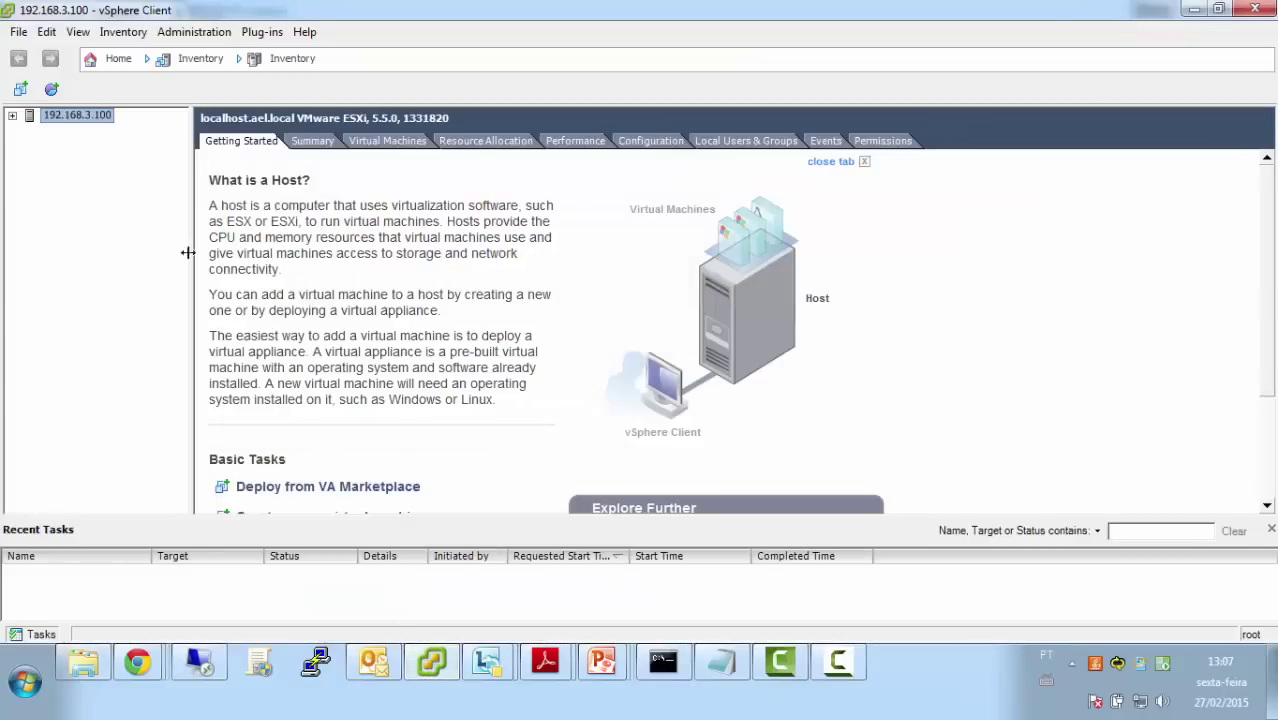
# Start the Deploy OVF Template wizard and browse for its source file
pyautogui.click(20, 33)
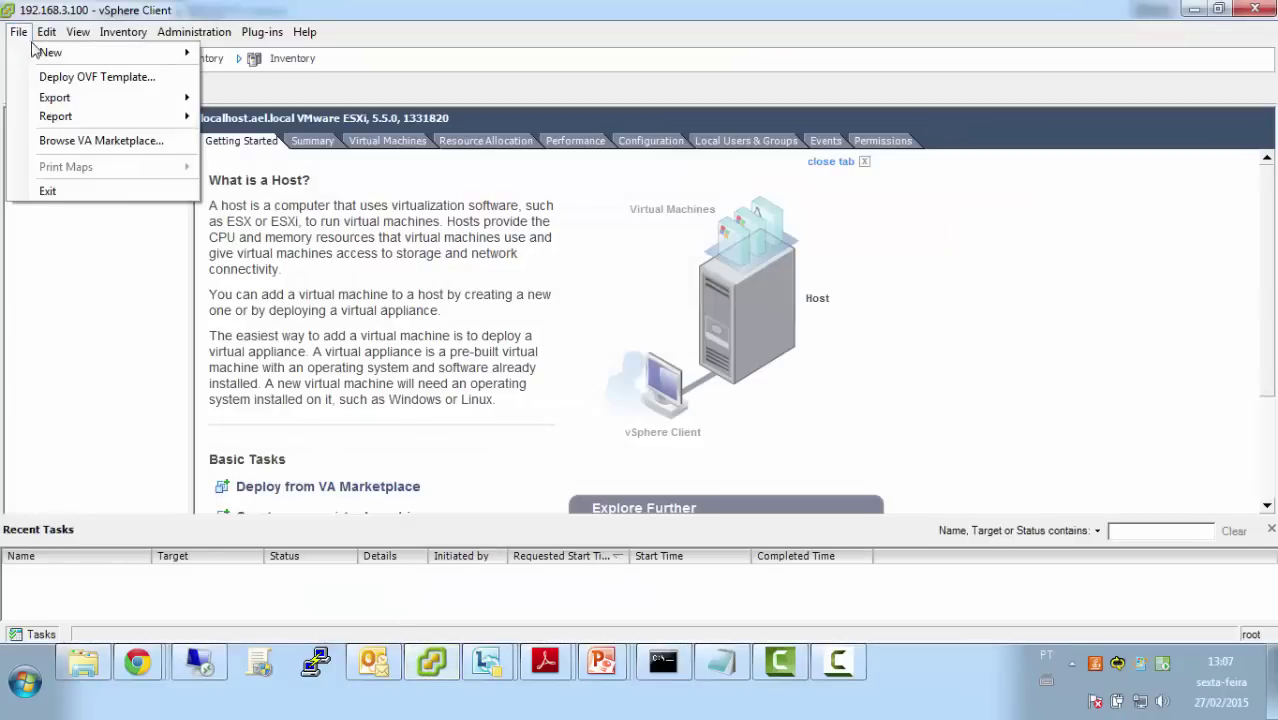
pyautogui.click(82, 80)
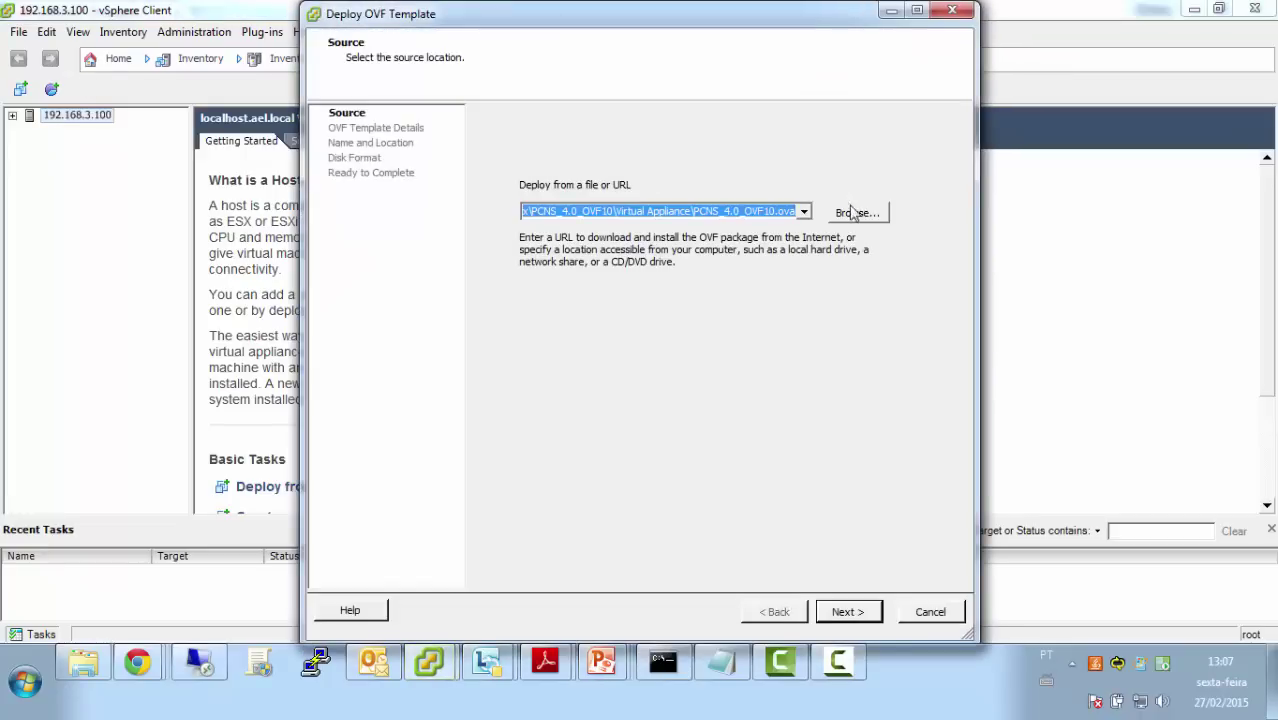
pyautogui.click(855, 213)
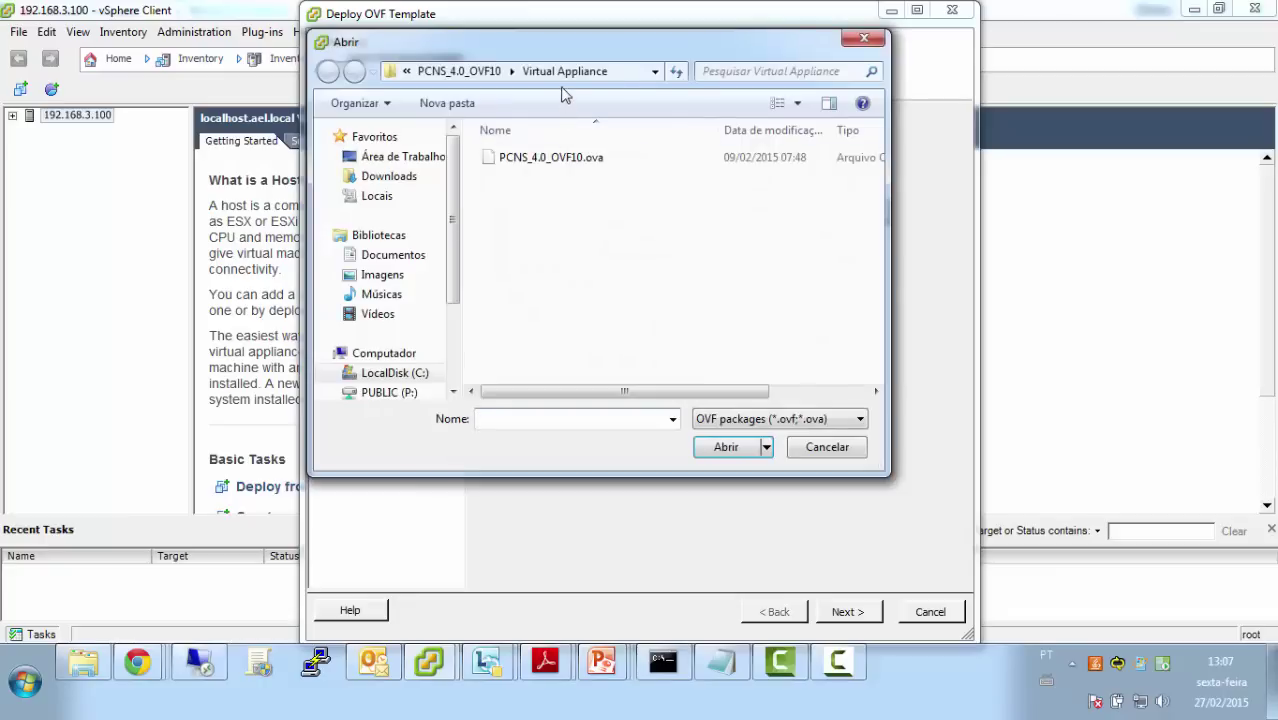
# Pick C:\Downloads\Powerchute\PCNS_4.0_OVF10\Virtual Appliance\PCNS_4.0_OVF10.ova as the deployment source
pyautogui.click(638, 76)
pyautogui.write('c:')
pyautogui.press('Return')
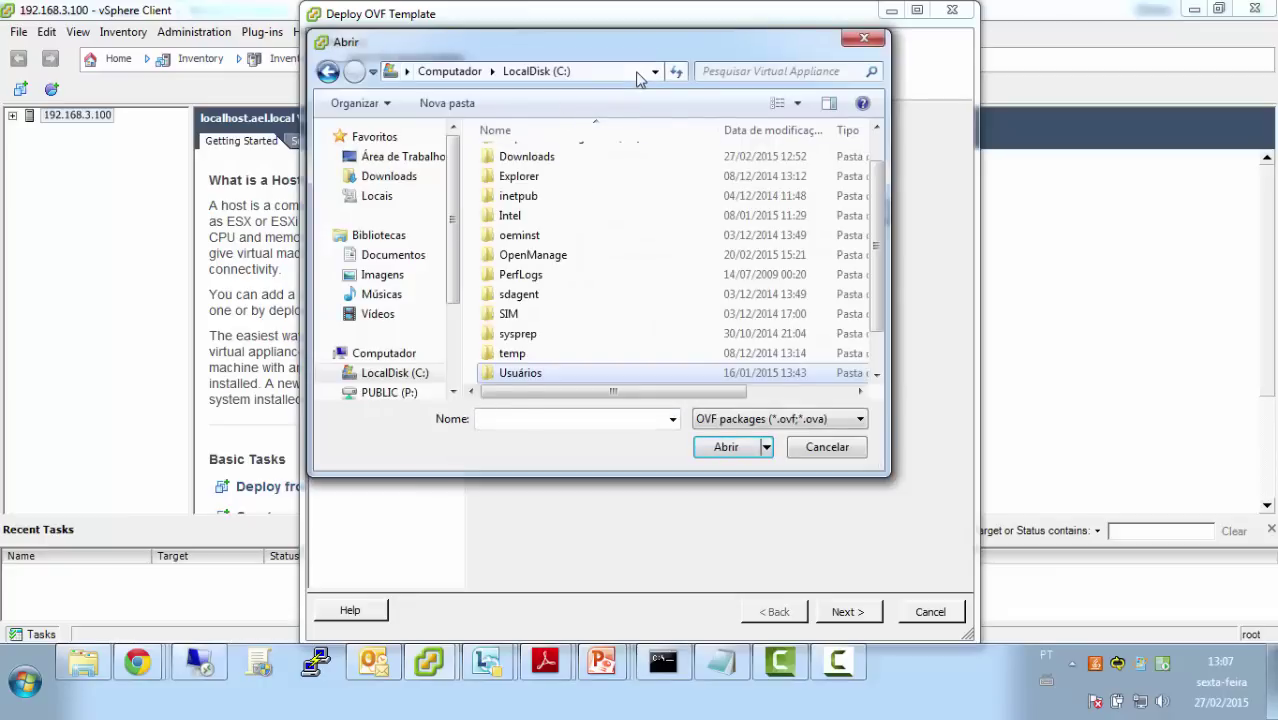
pyautogui.doubleClick(561, 160)
pyautogui.doubleClick(560, 158)
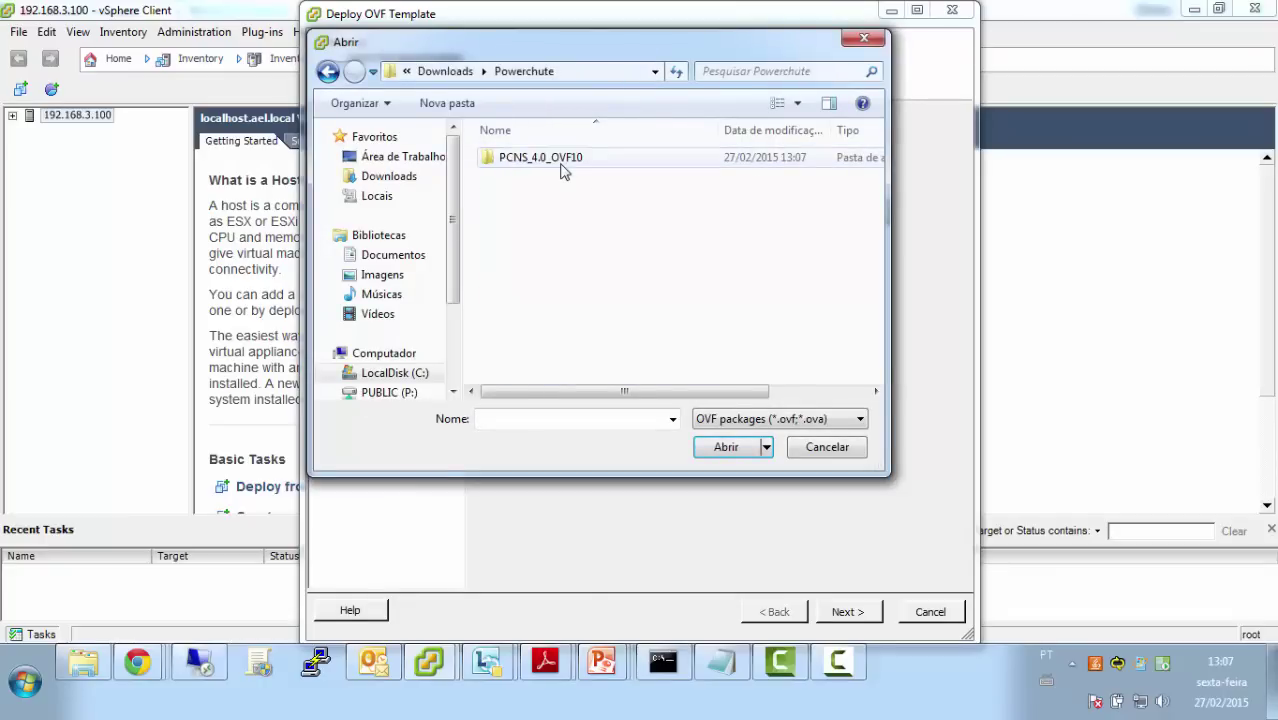
pyautogui.doubleClick(560, 158)
pyautogui.doubleClick(560, 158)
pyautogui.click(559, 158)
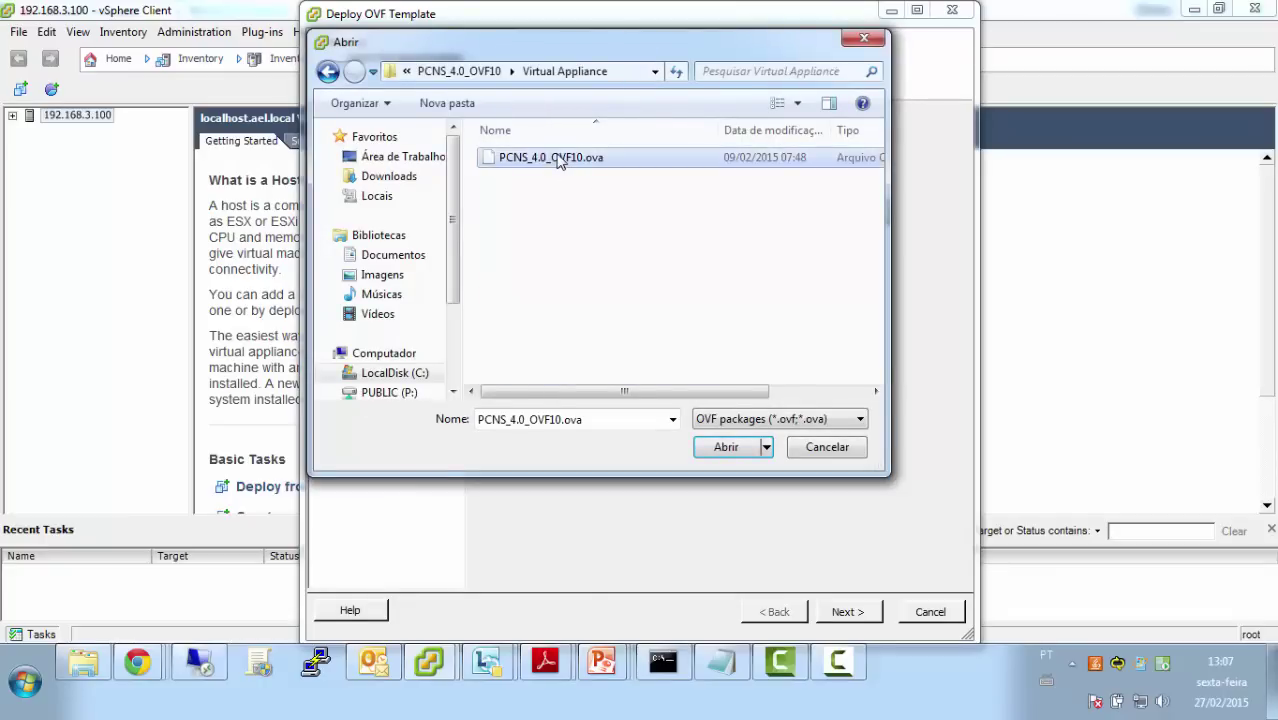
pyautogui.click(726, 447)
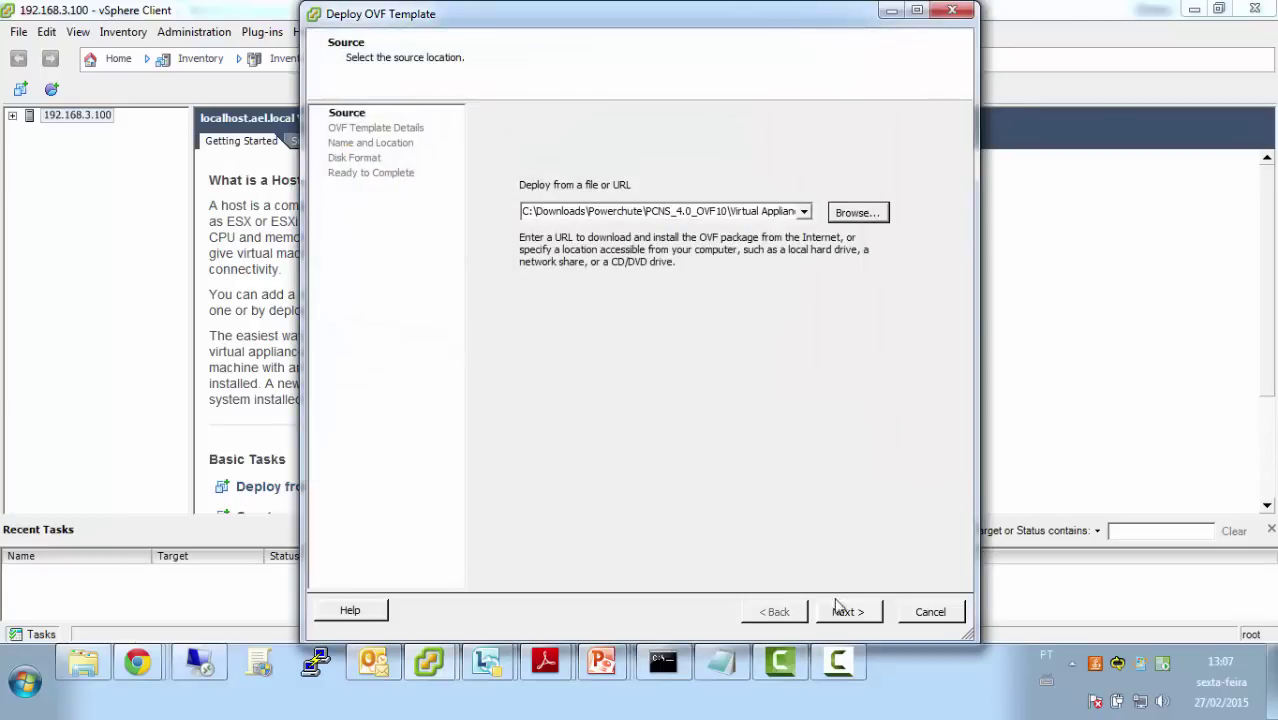
# Accept the EULA, name the VM UPS01, keep Thick Provision Lazy Zeroed, and power on after deployment
pyautogui.click(843, 610)
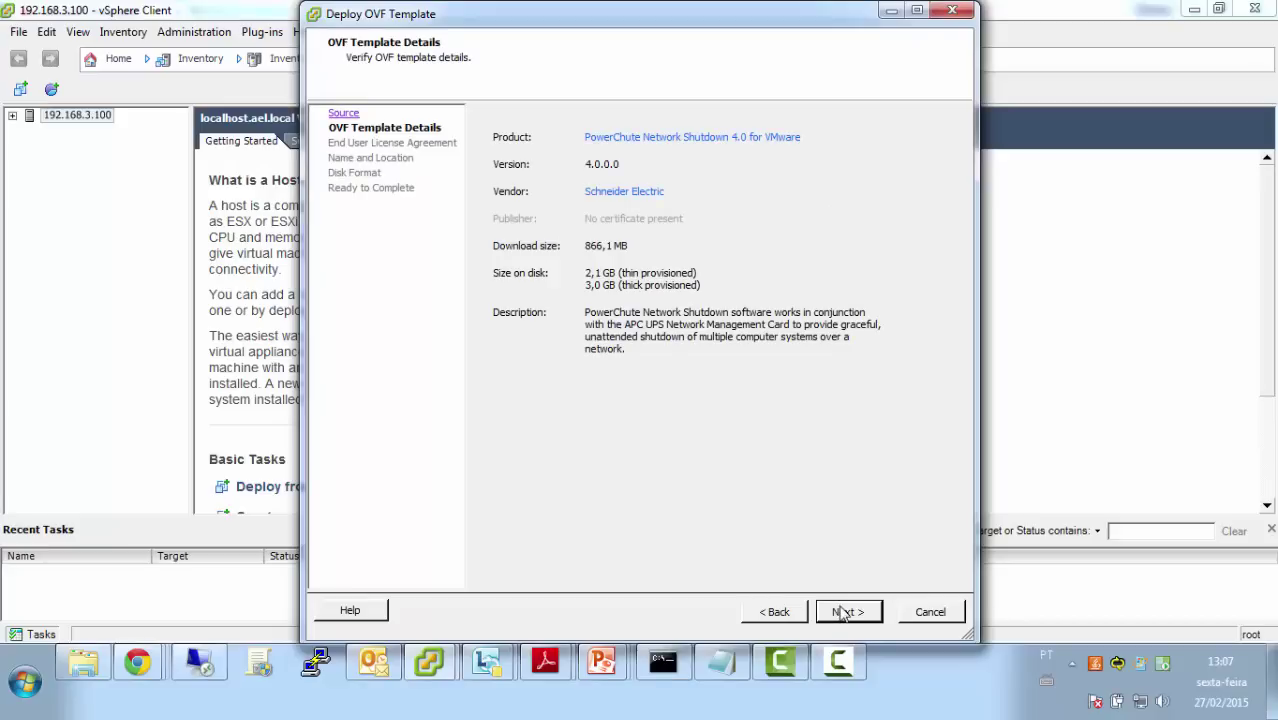
pyautogui.click(843, 612)
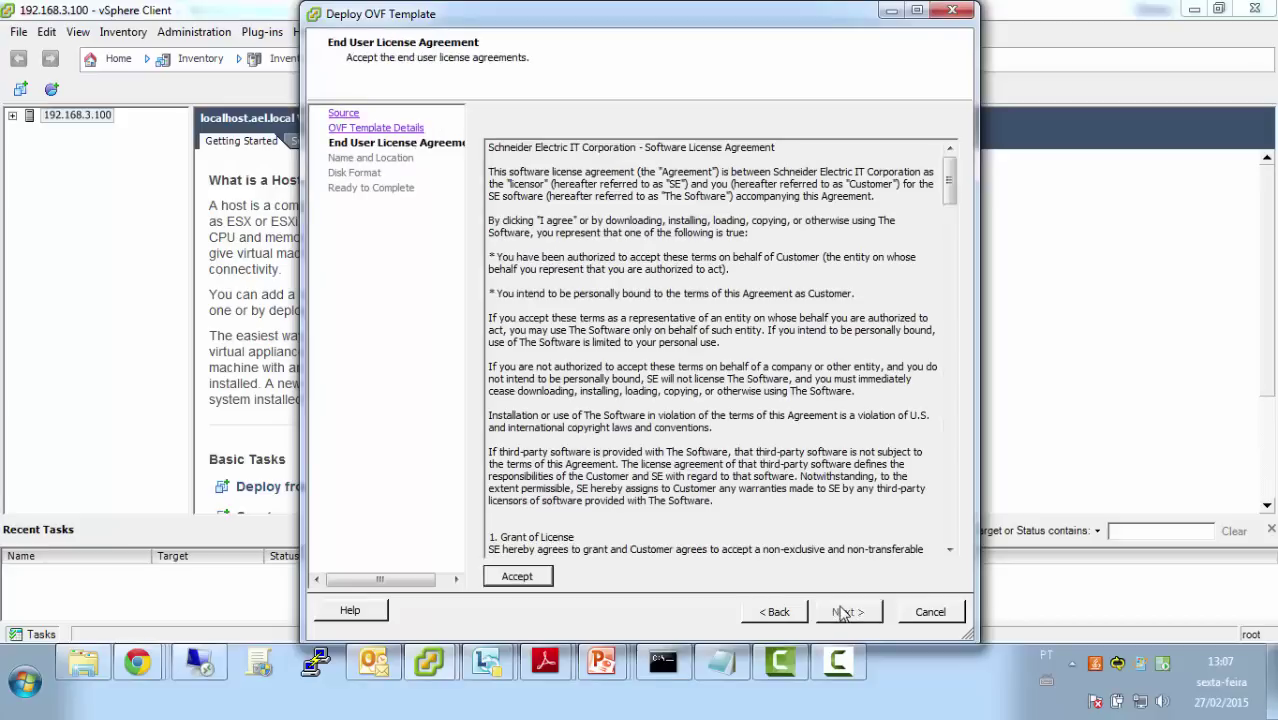
pyautogui.click(534, 579)
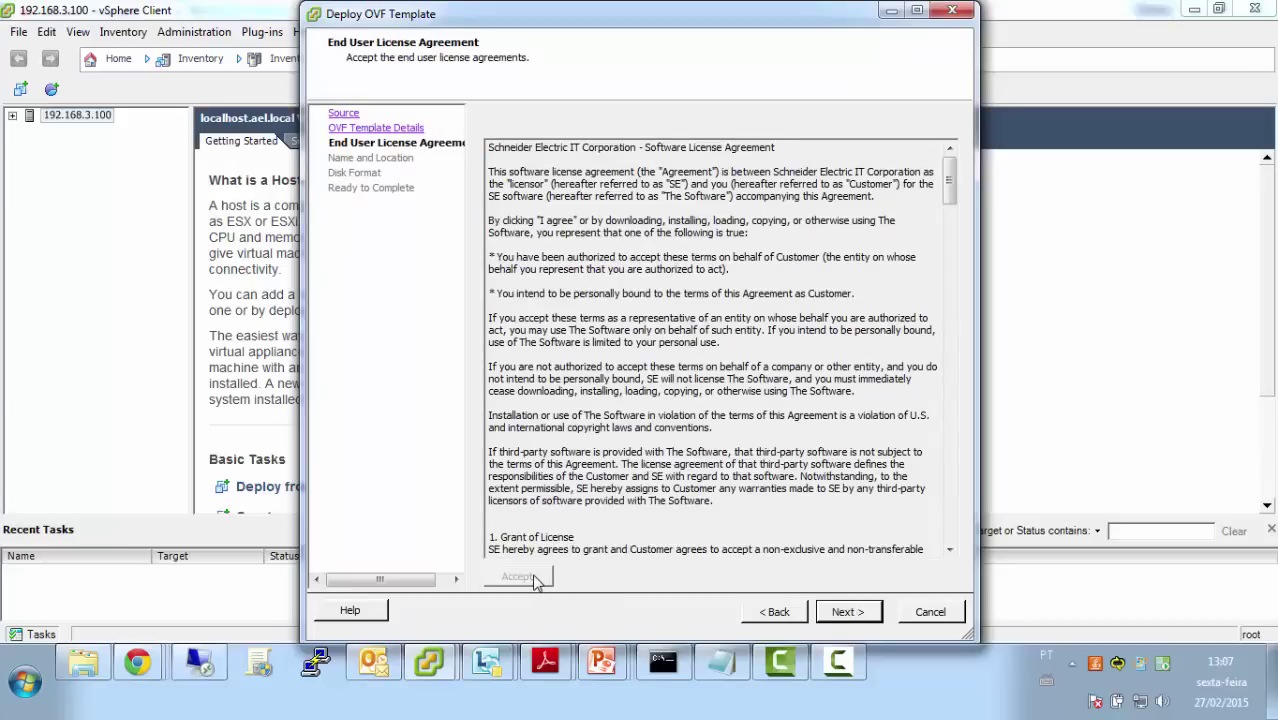
pyautogui.click(843, 612)
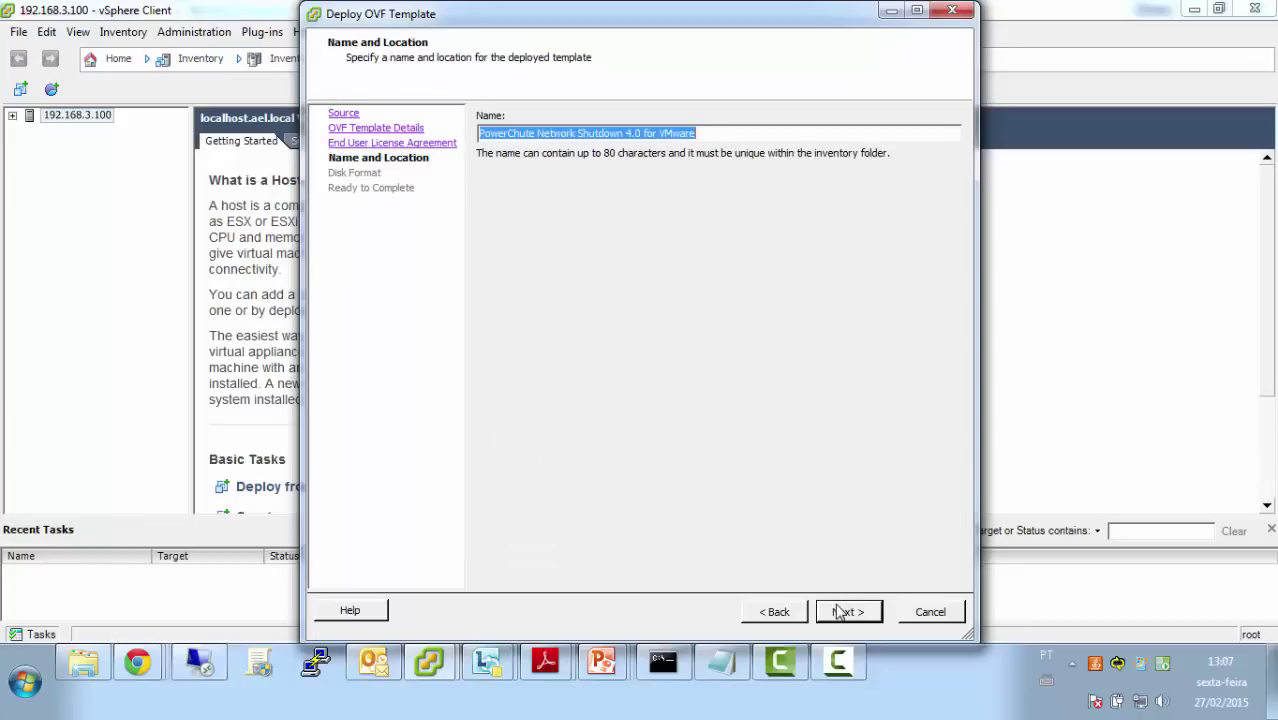
pyautogui.write('UPS01')
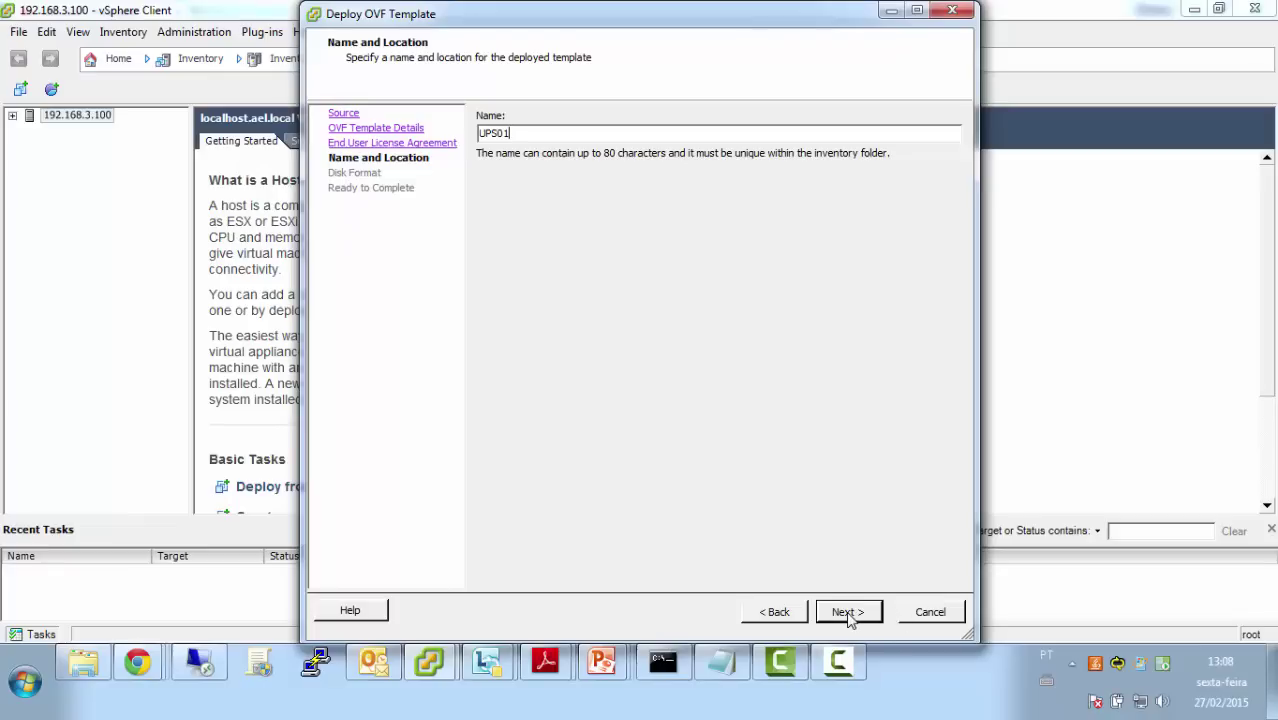
pyautogui.click(849, 615)
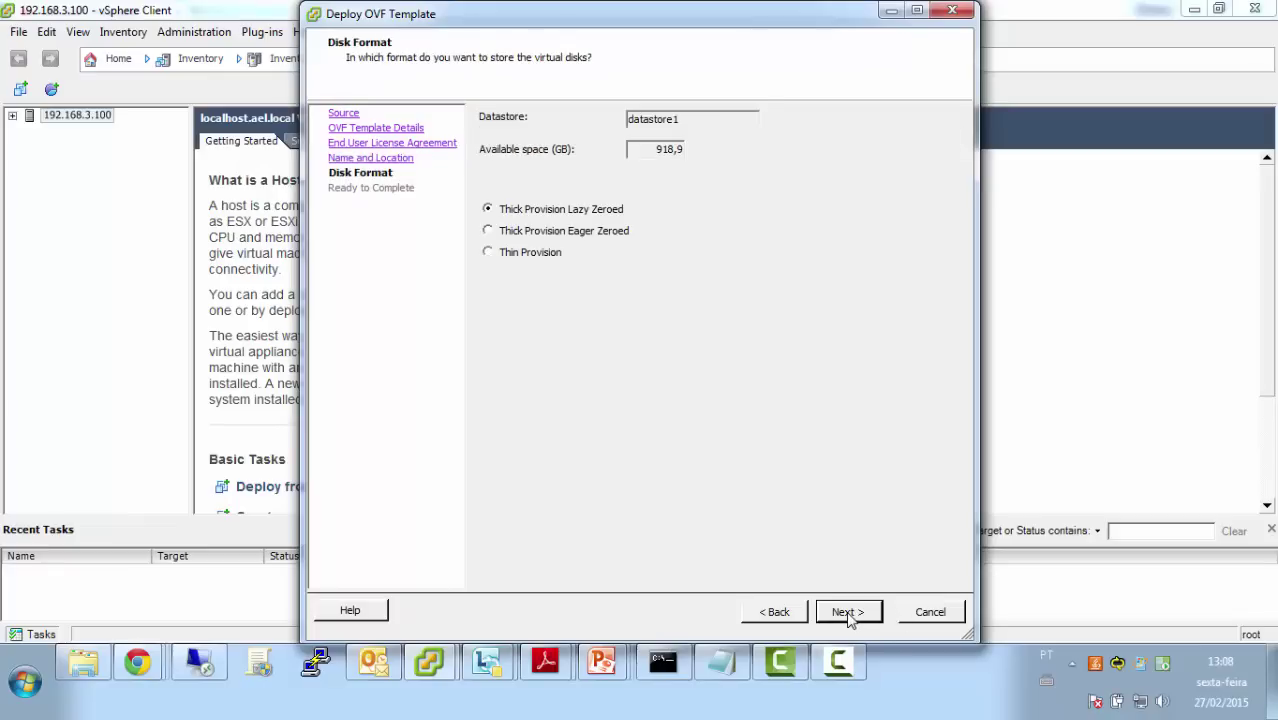
pyautogui.click(849, 614)
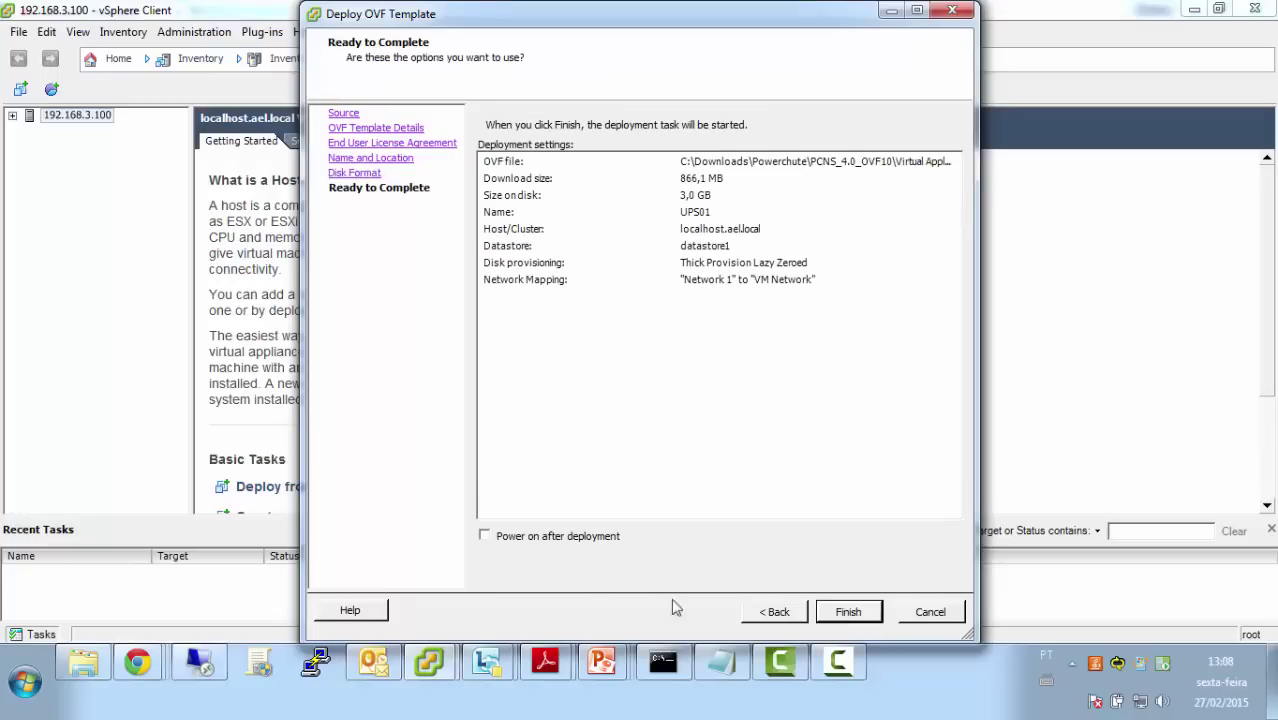
pyautogui.click(485, 537)
pyautogui.click(849, 612)
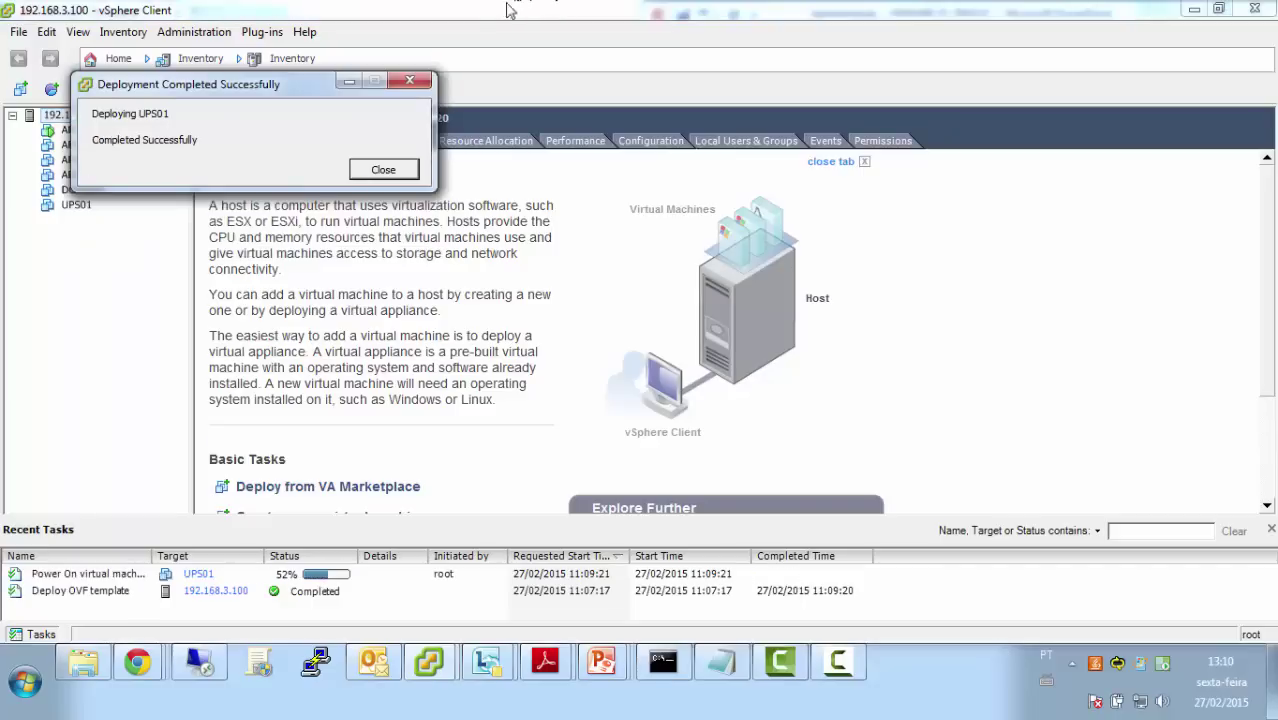
# Close the success dialog and view the UPS01 console with the recent tasks list hidden
pyautogui.click(384, 171)
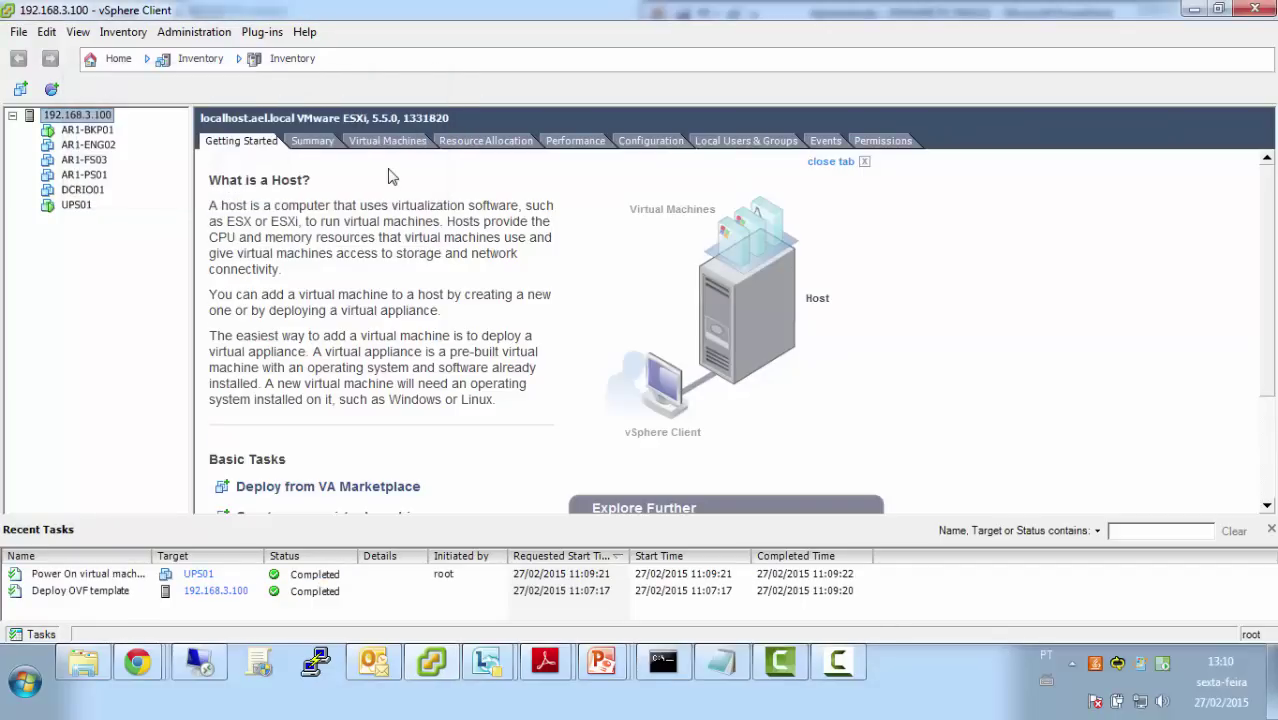
pyautogui.click(76, 207)
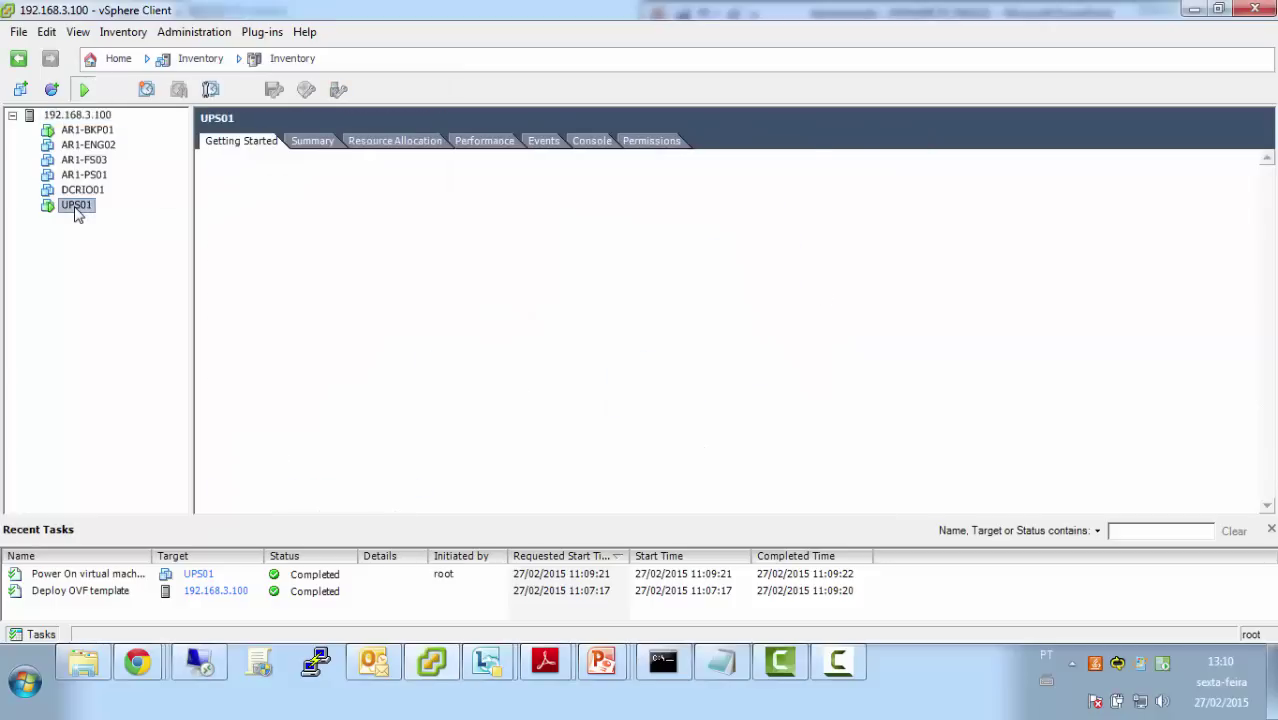
pyautogui.click(591, 141)
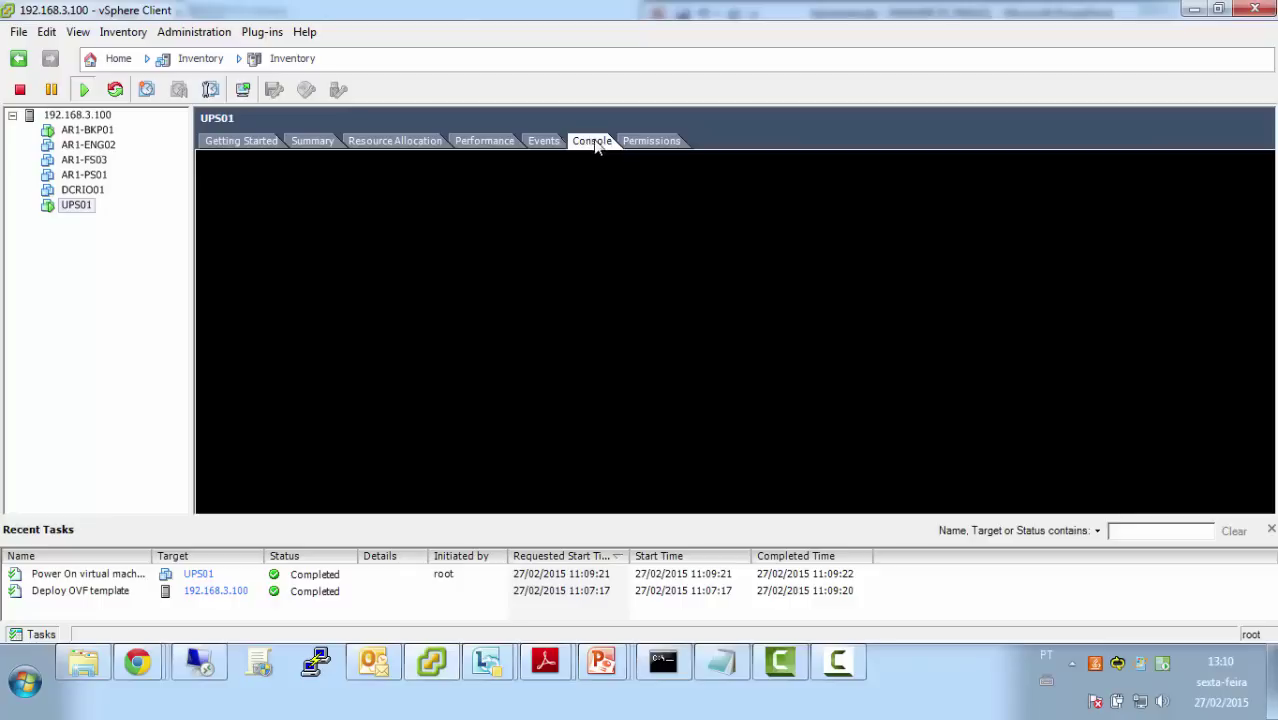
pyautogui.click(1272, 530)
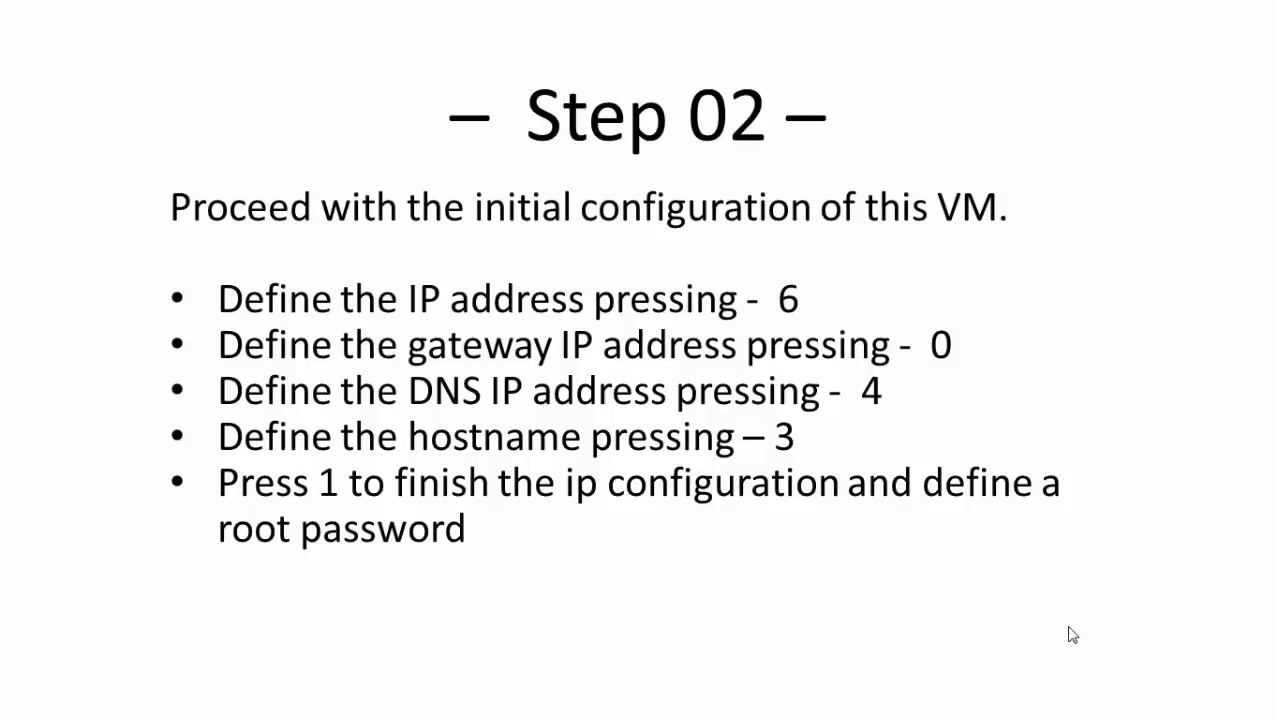
# Return to vSphere Client and show UPS01's current network configuration with menu option 0
pyautogui.press('super')
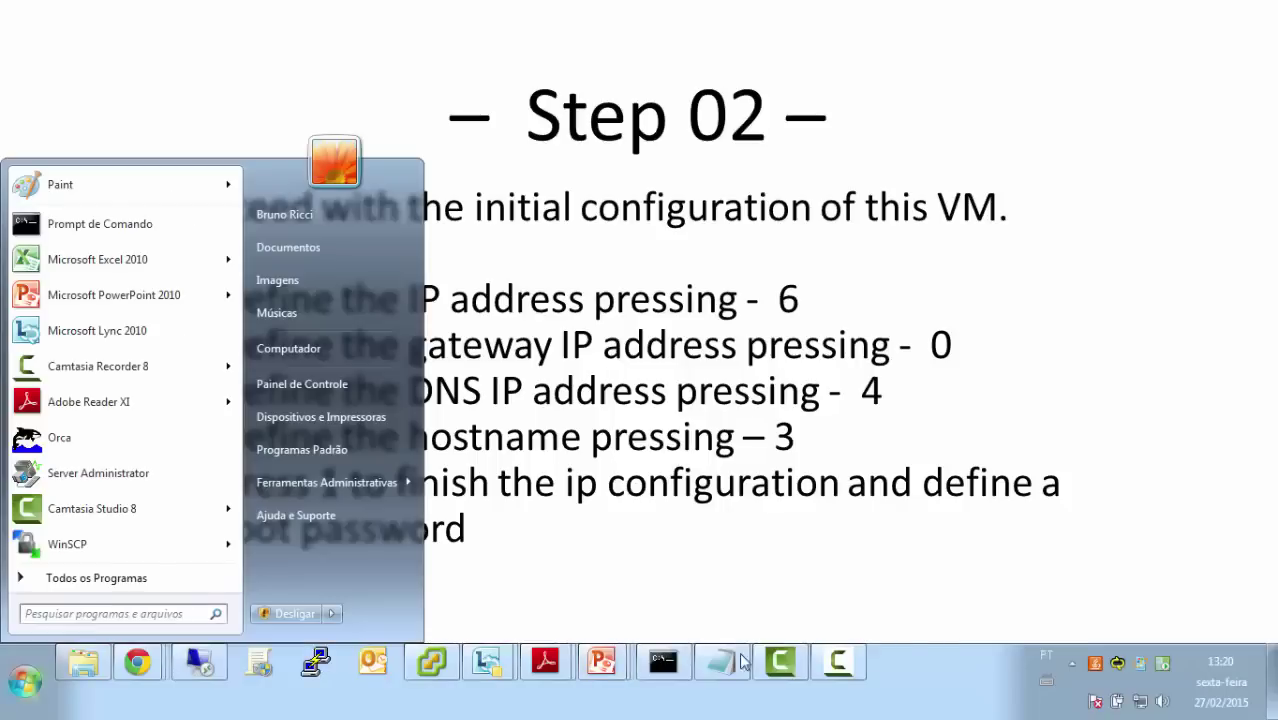
pyautogui.click(455, 668)
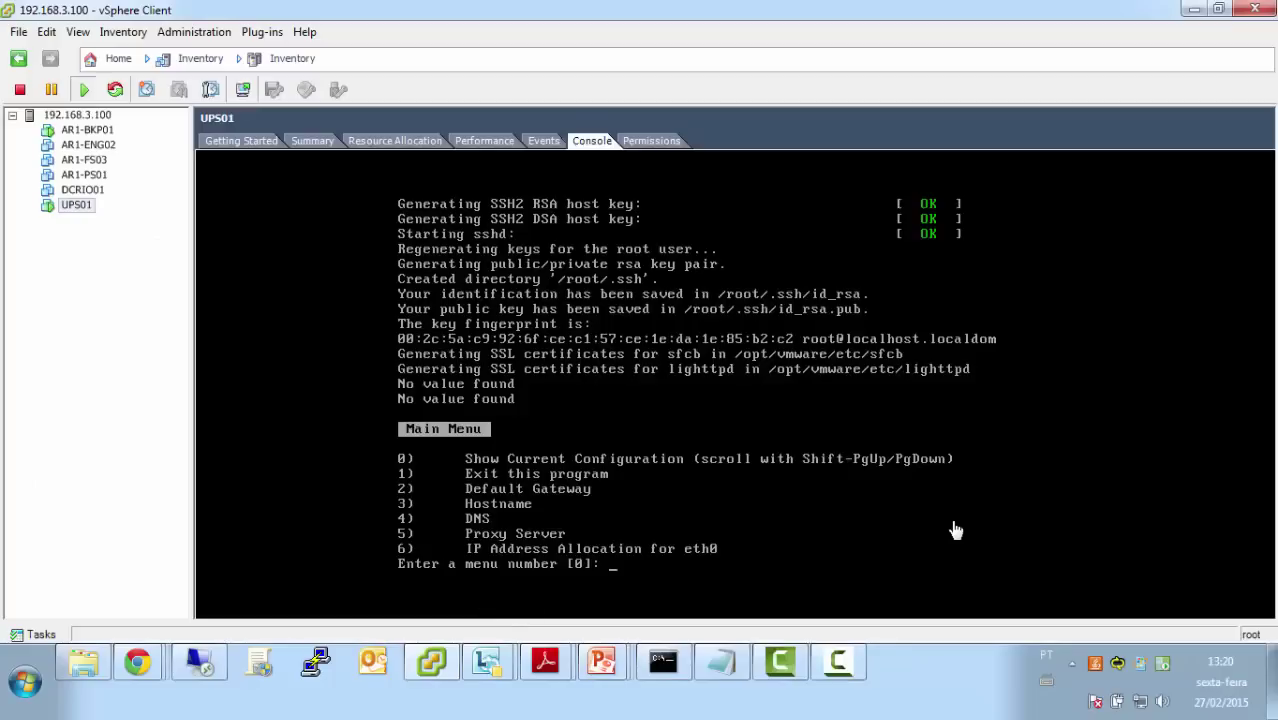
pyautogui.click(952, 526)
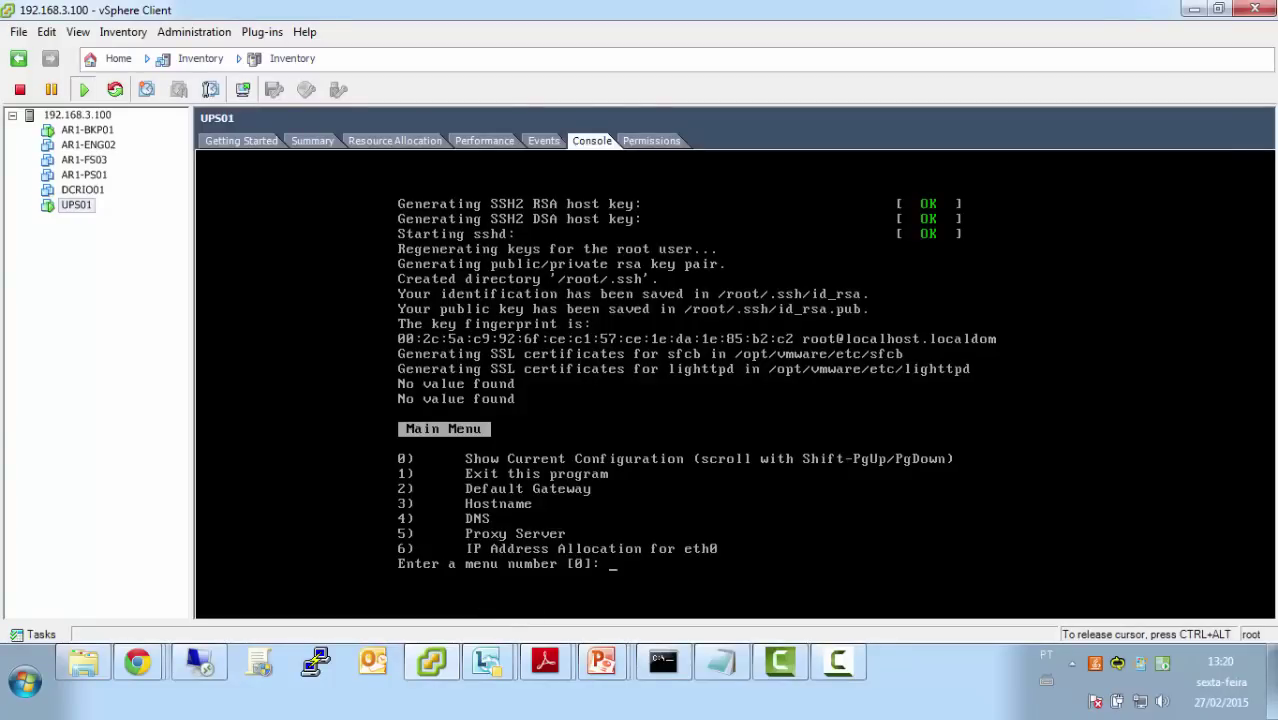
pyautogui.write('0')
pyautogui.press('Return')
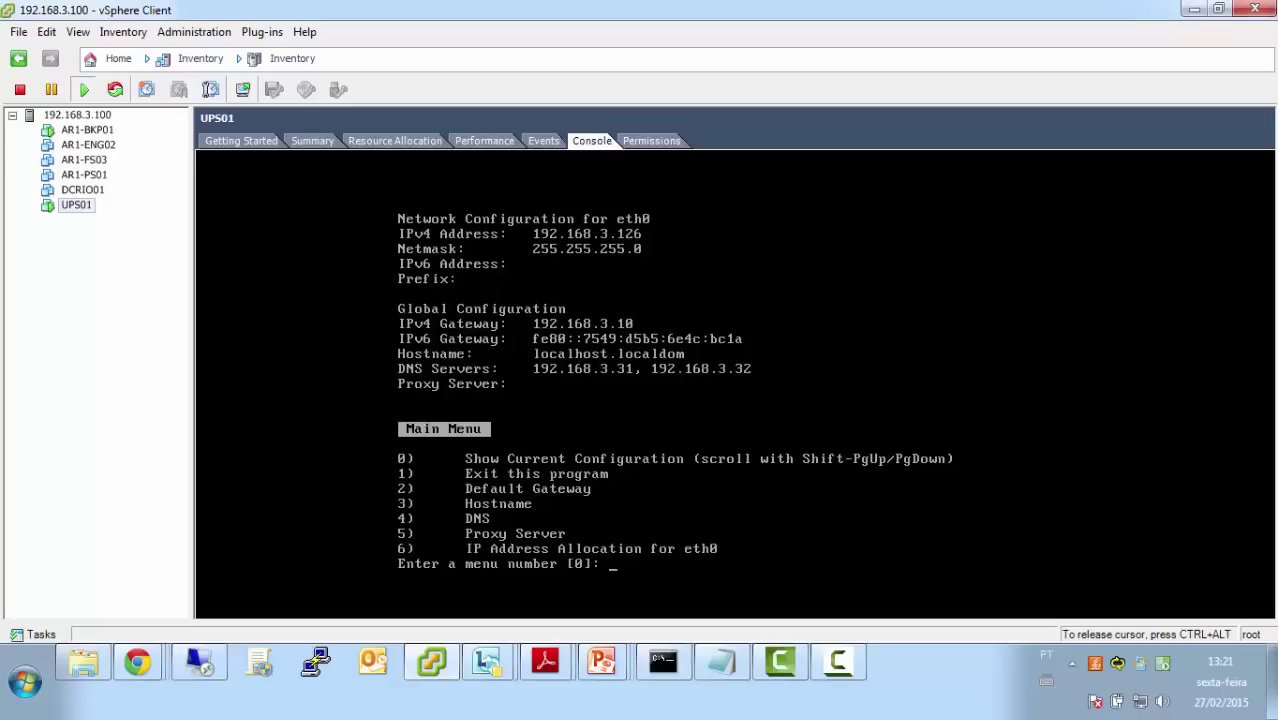
# Exit the menu with option 1, then set and confirm the new root password
pyautogui.write('1')
pyautogui.press('Return')
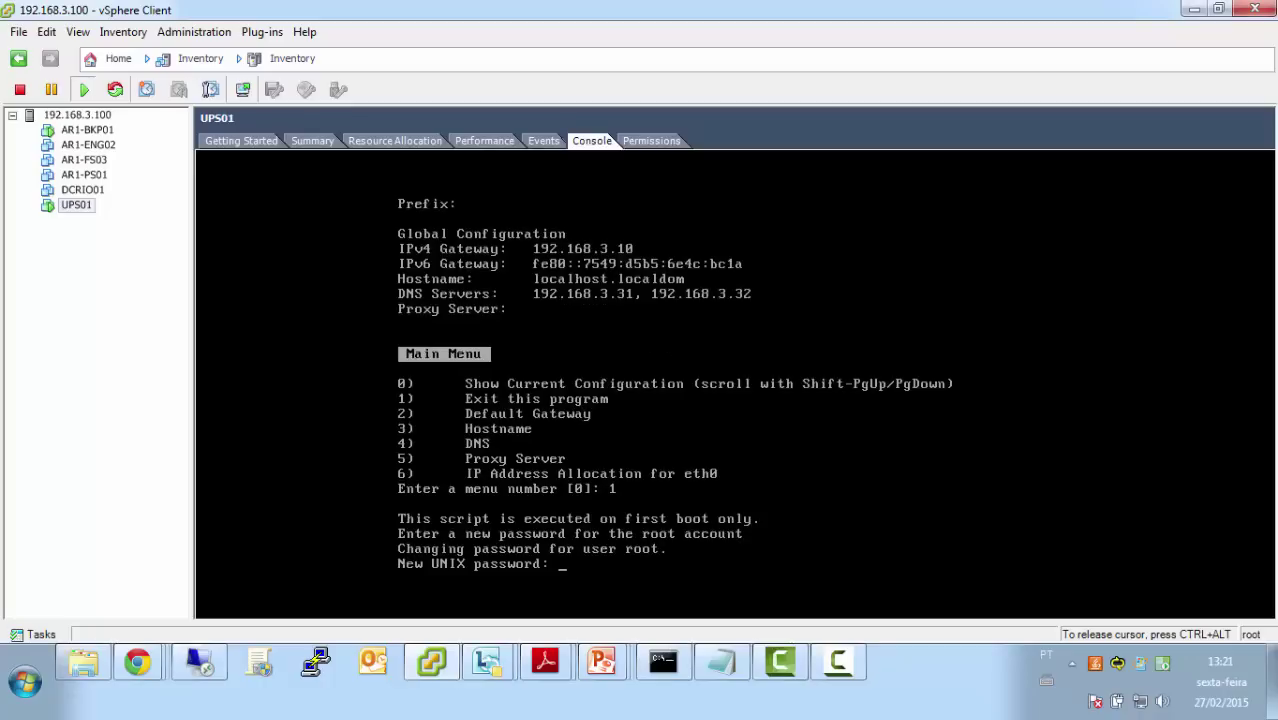
pyautogui.press('Return')
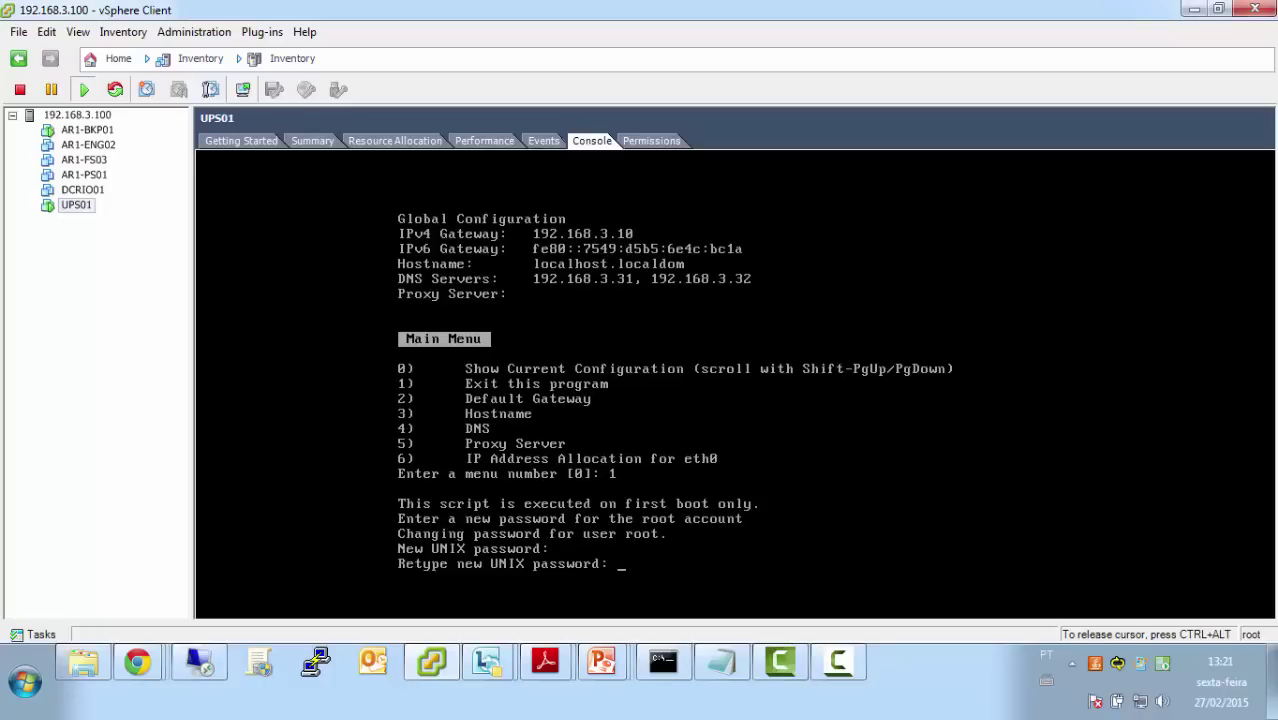
pyautogui.press('Return')
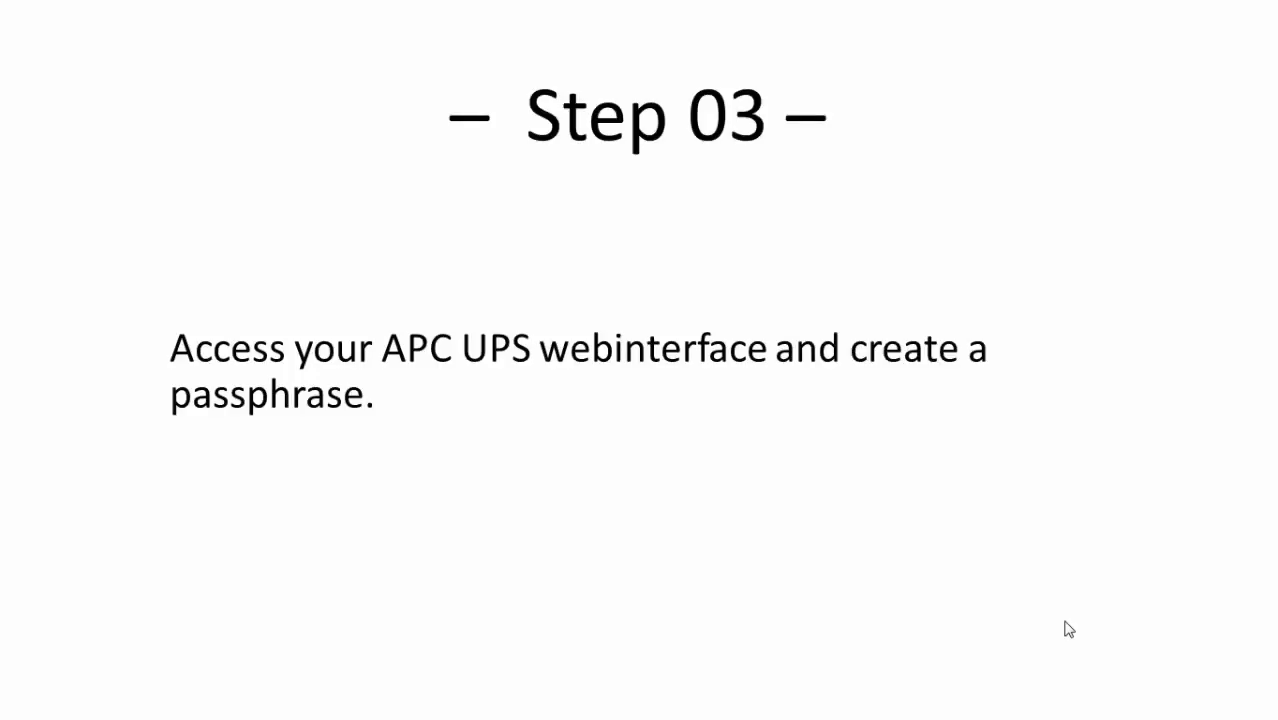
# Open the UPS management card at 192.168.3.156 in Chrome and log on
pyautogui.press('super')
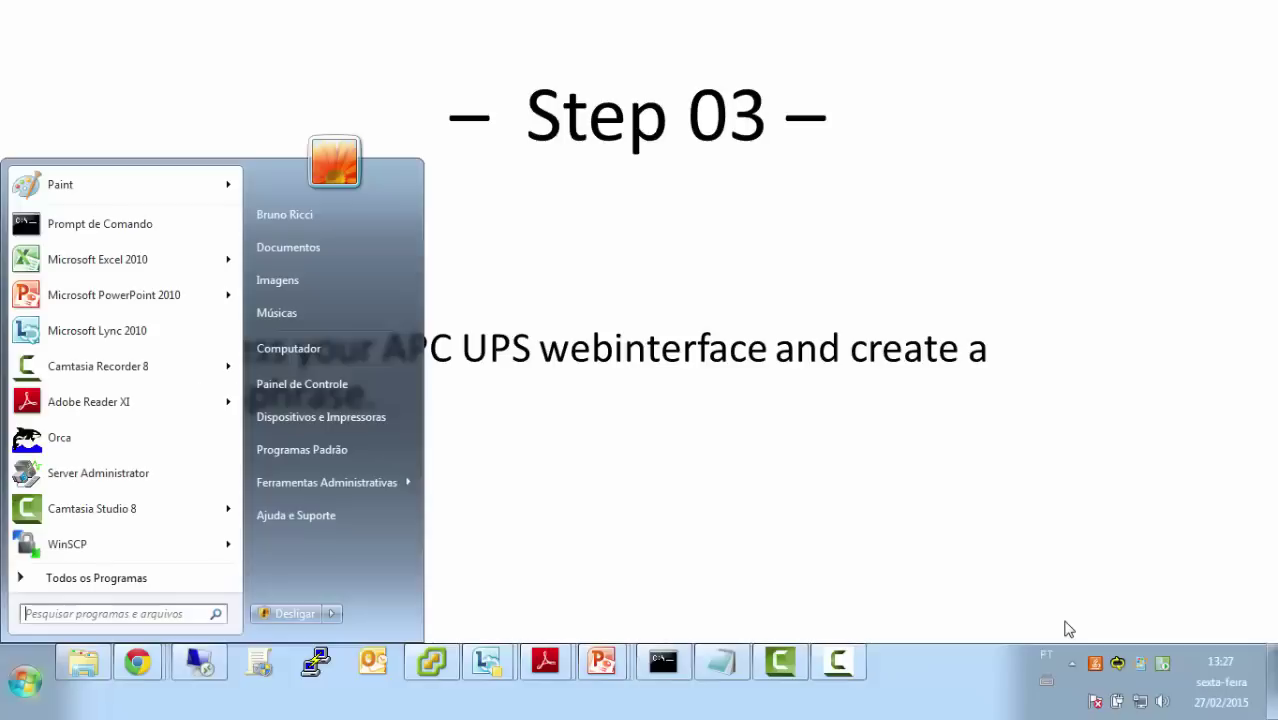
pyautogui.rightClick(140, 662)
pyautogui.click(381, 609)
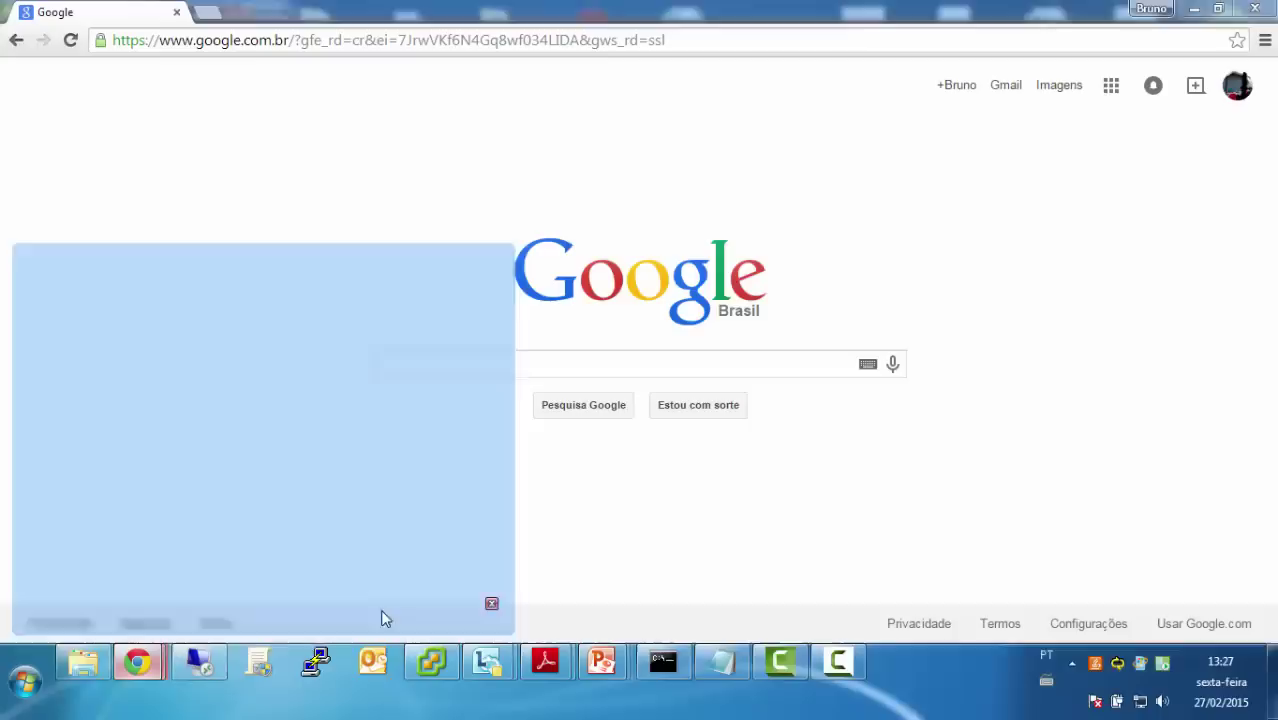
pyautogui.click(464, 40)
pyautogui.write('192')
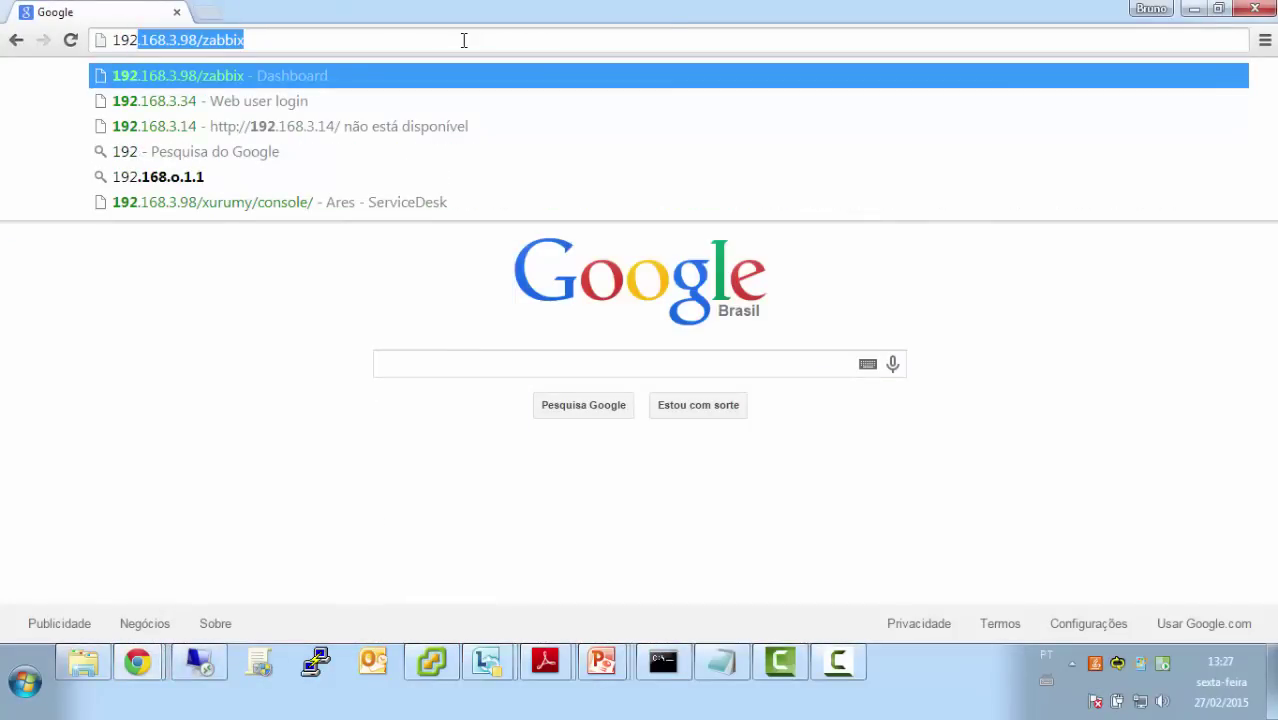
pyautogui.write('.168.3.15')
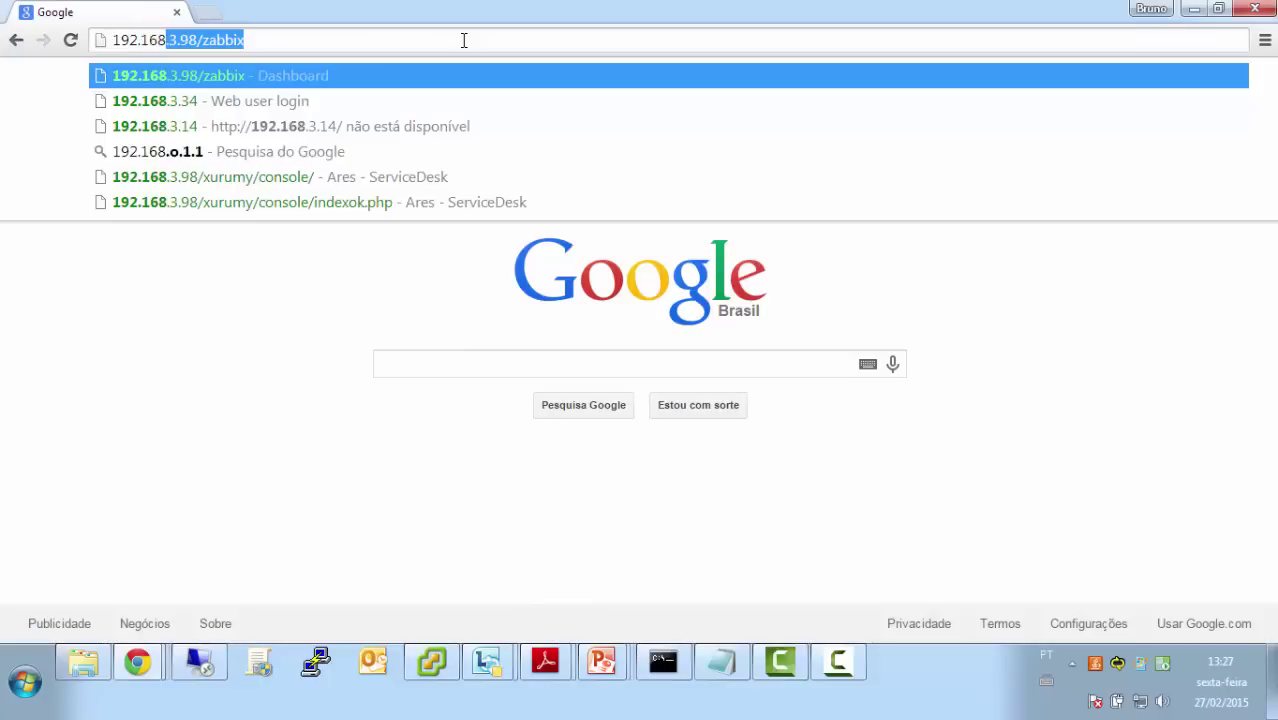
pyautogui.write('6')
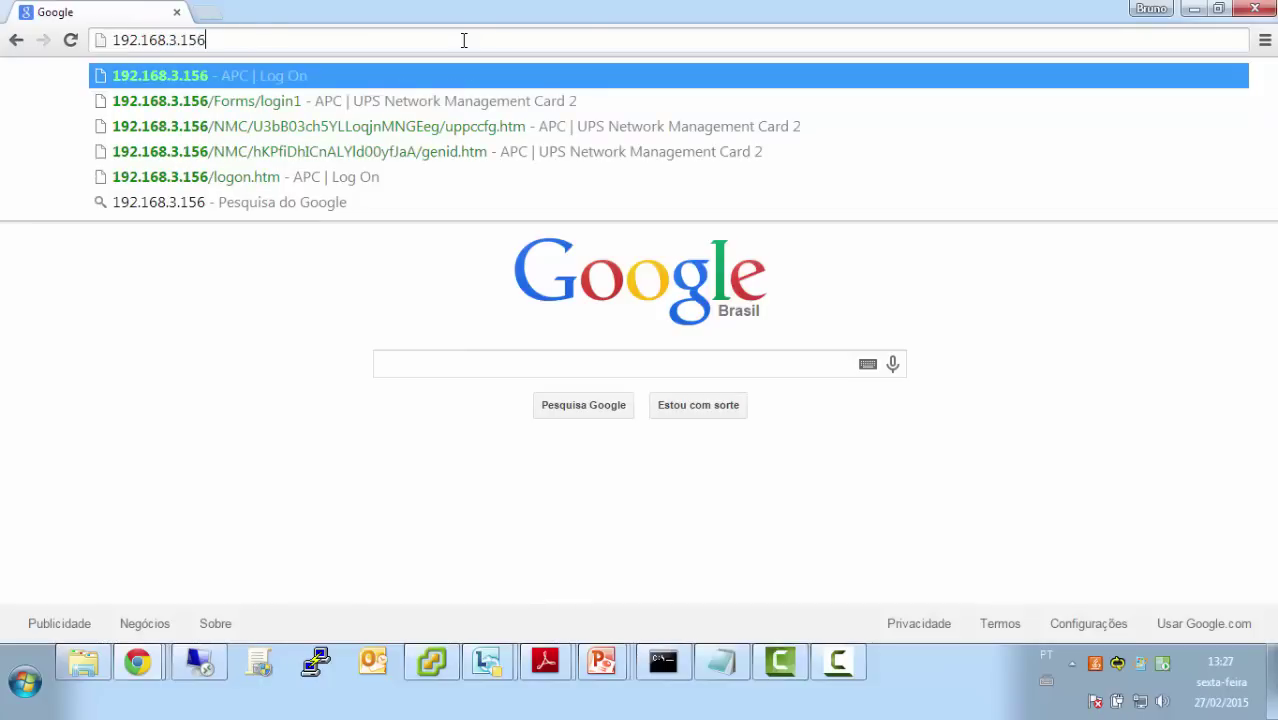
pyautogui.press('Return')
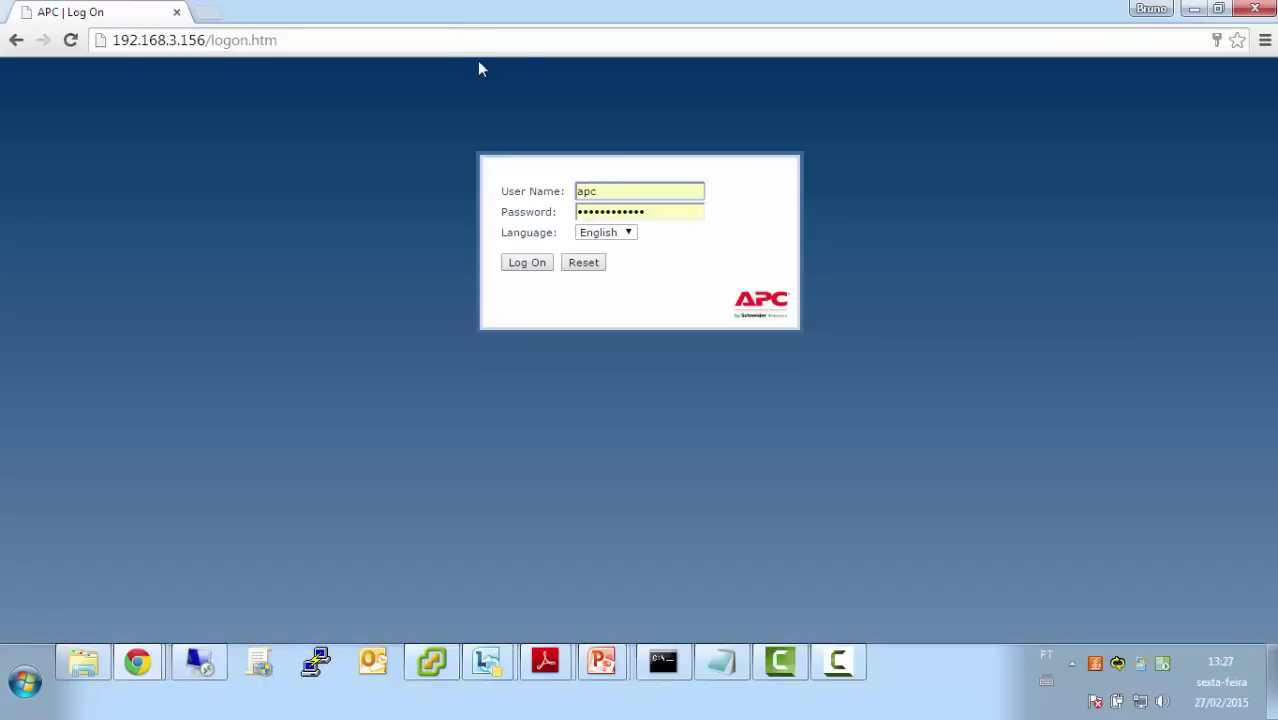
pyautogui.click(530, 264)
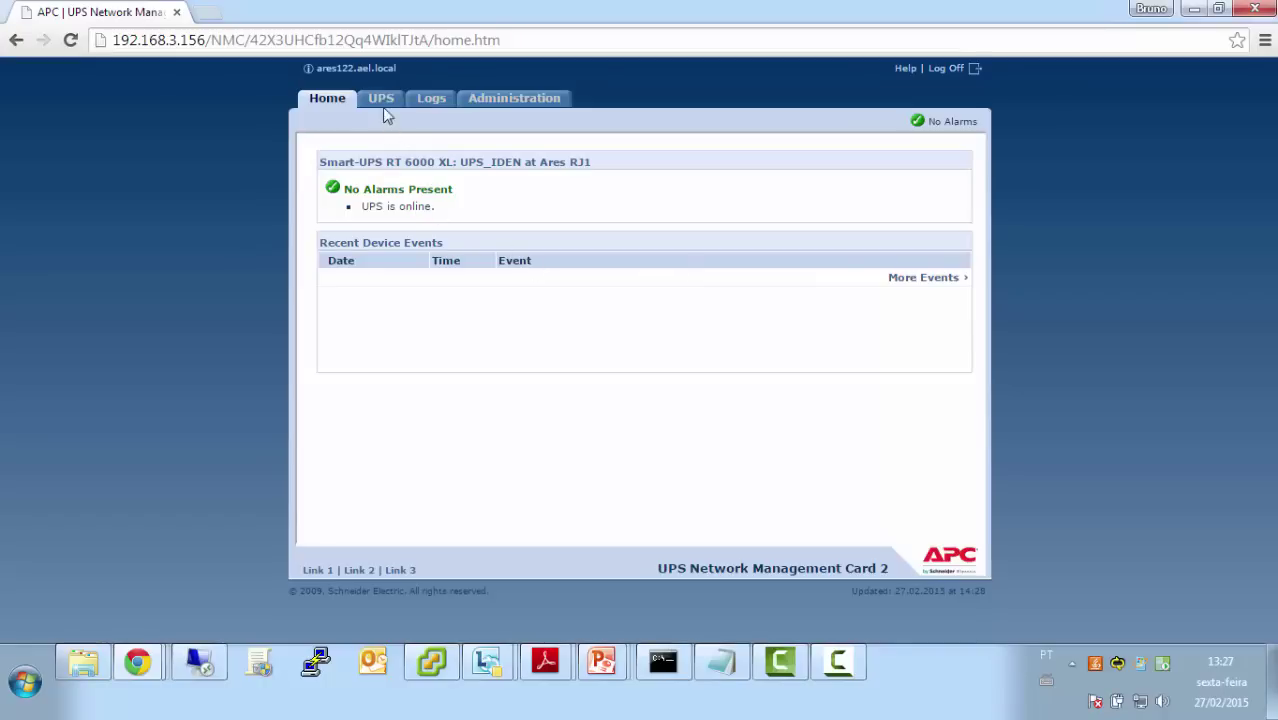
# Set the PowerChute authentication phrase under UPS shutdown parameters, apply it, and log off
pyautogui.click(384, 104)
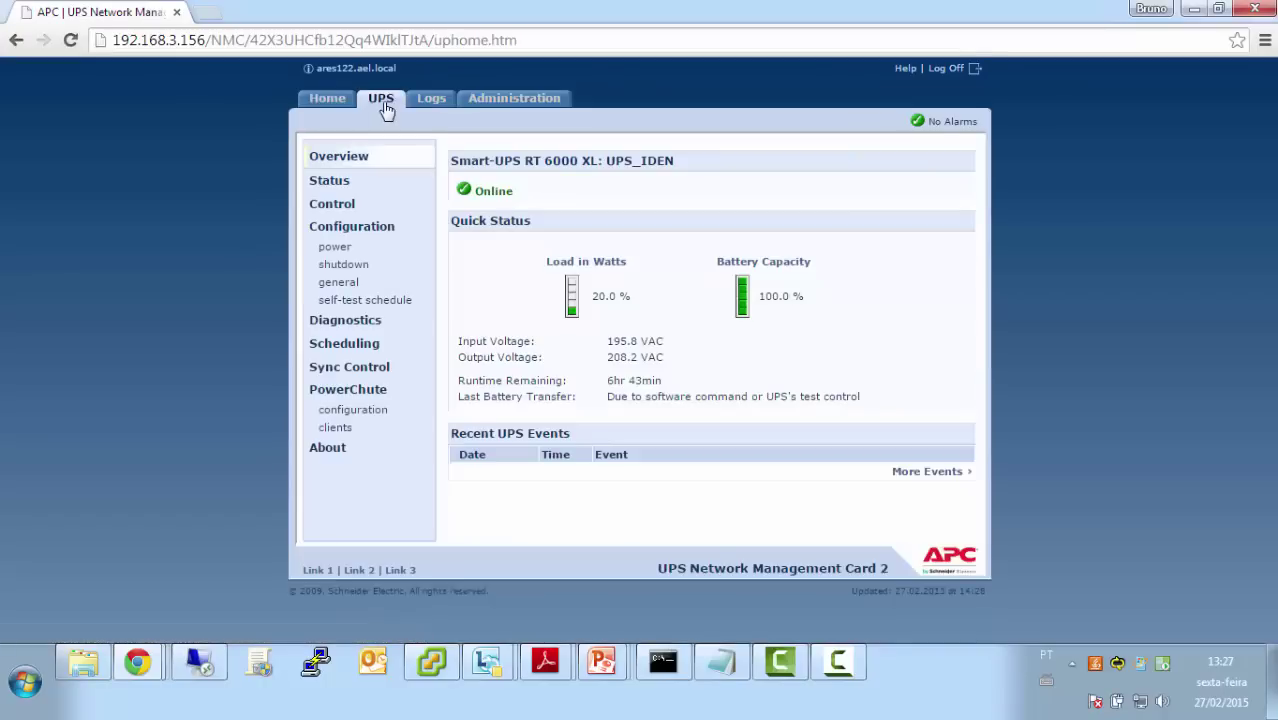
pyautogui.click(345, 410)
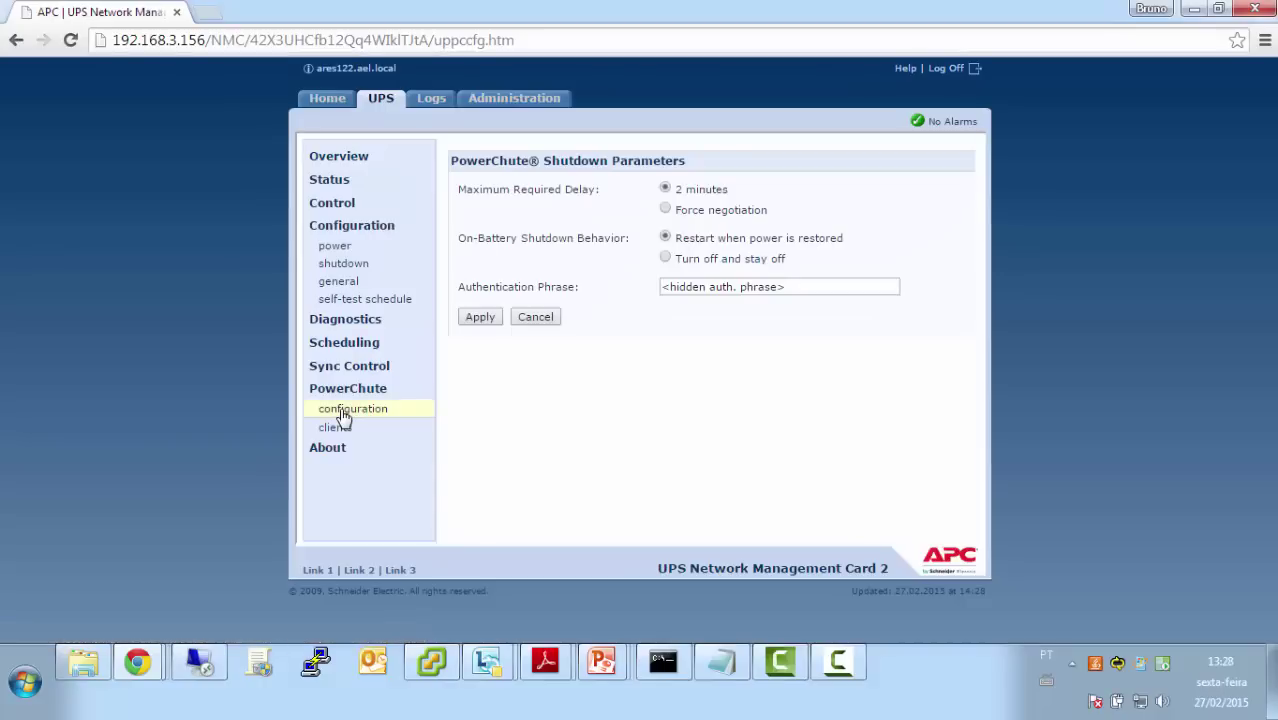
pyautogui.click(836, 286)
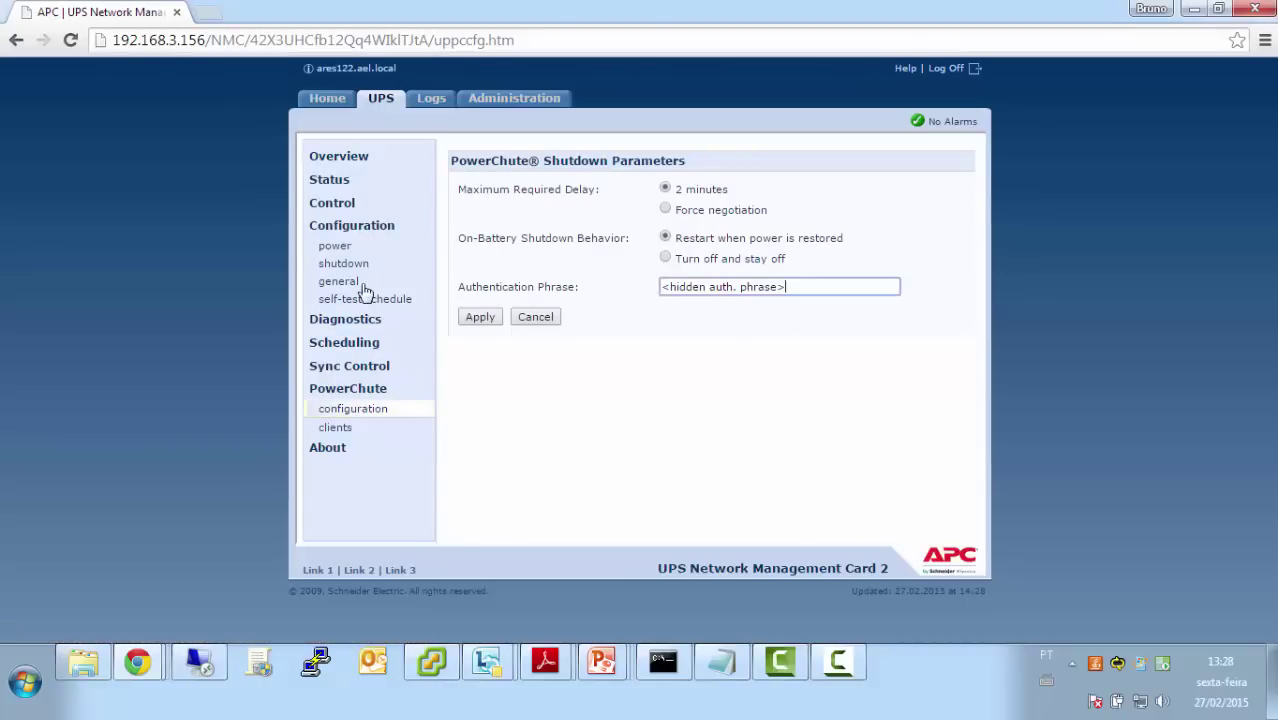
pyautogui.hotkey('ctrl', 'a')
pyautogui.write('123')
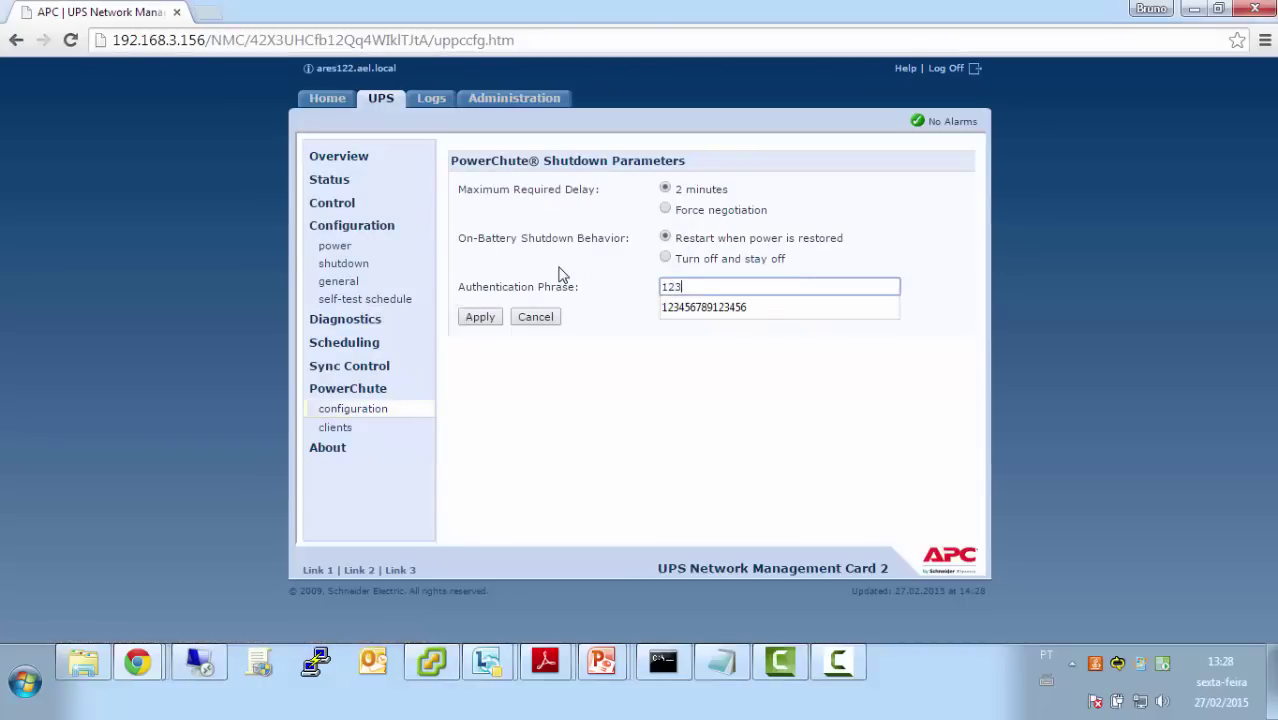
pyautogui.write('45678')
pyautogui.press('Down')
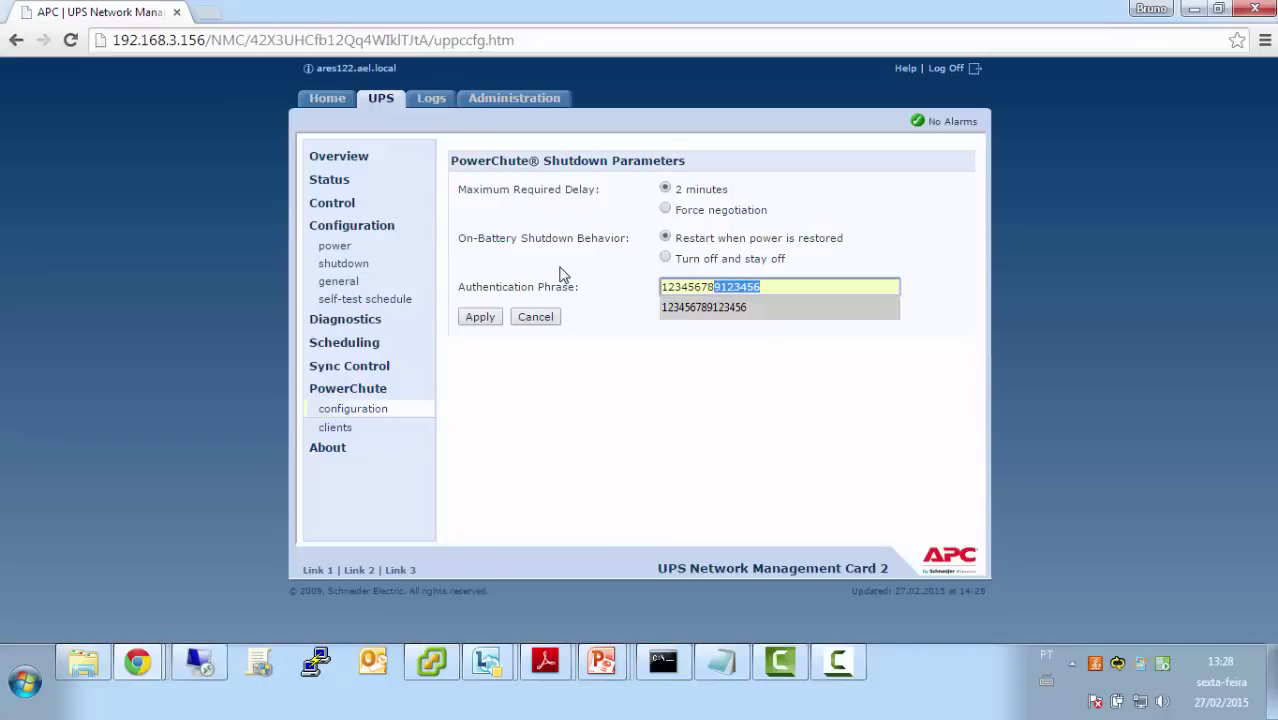
pyautogui.click(812, 287)
pyautogui.click(708, 308)
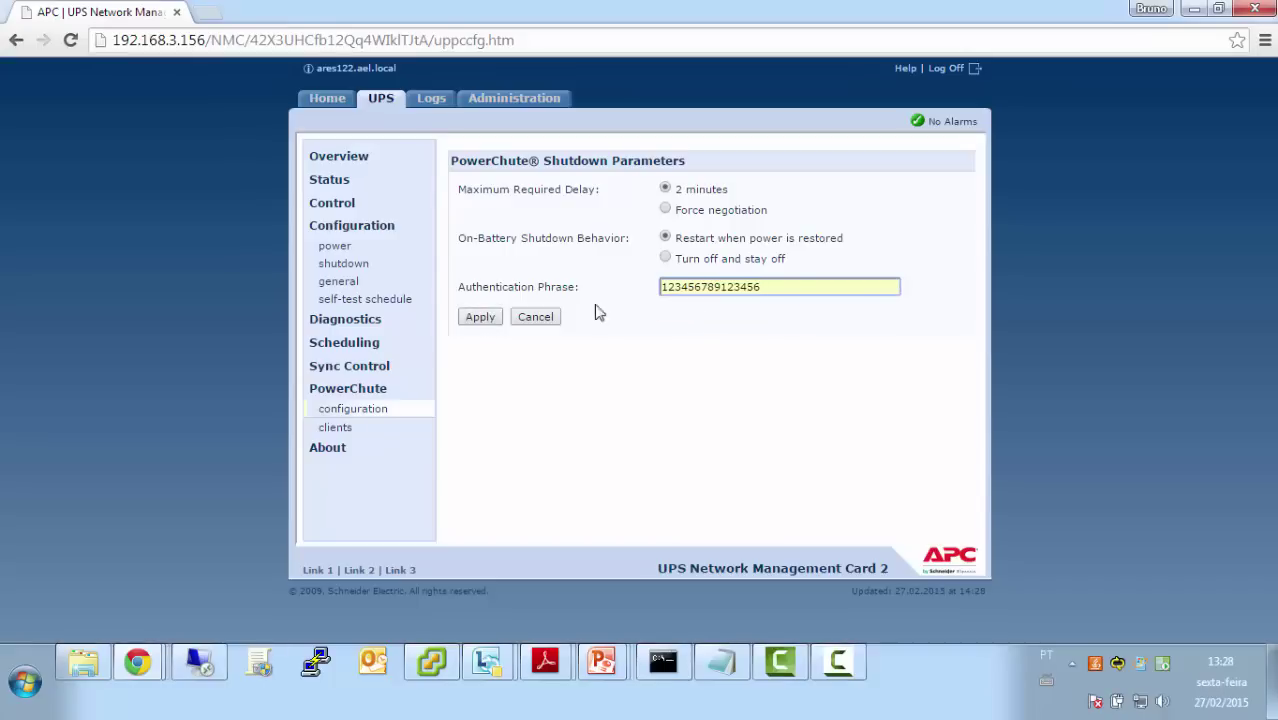
pyautogui.click(480, 318)
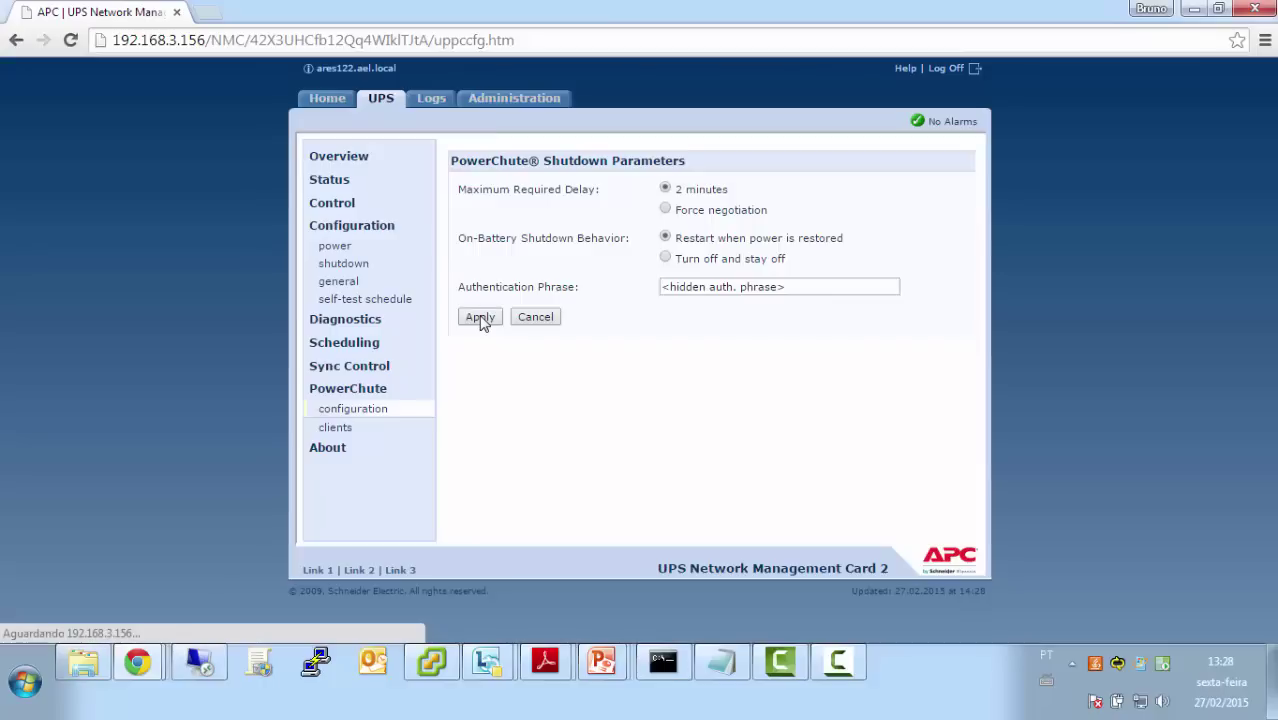
pyautogui.click(948, 70)
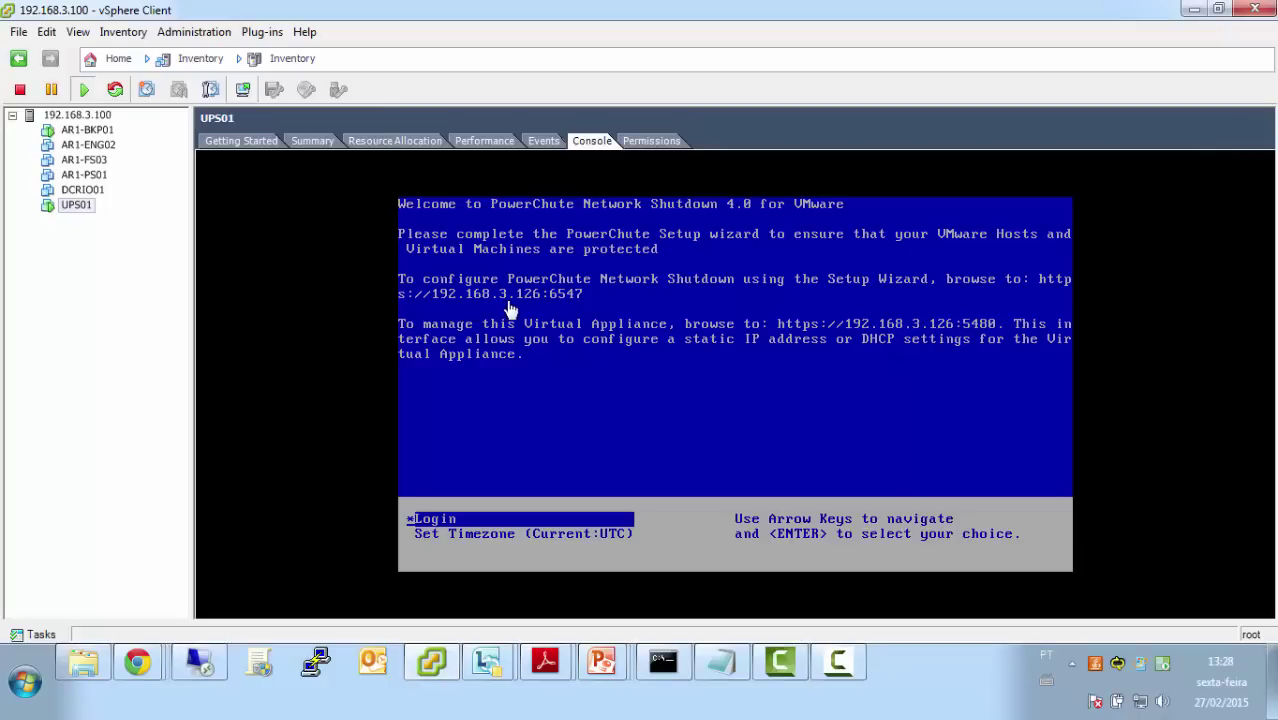
# Bring up the list of open Chrome windows from the taskbar
pyautogui.click(137, 662)
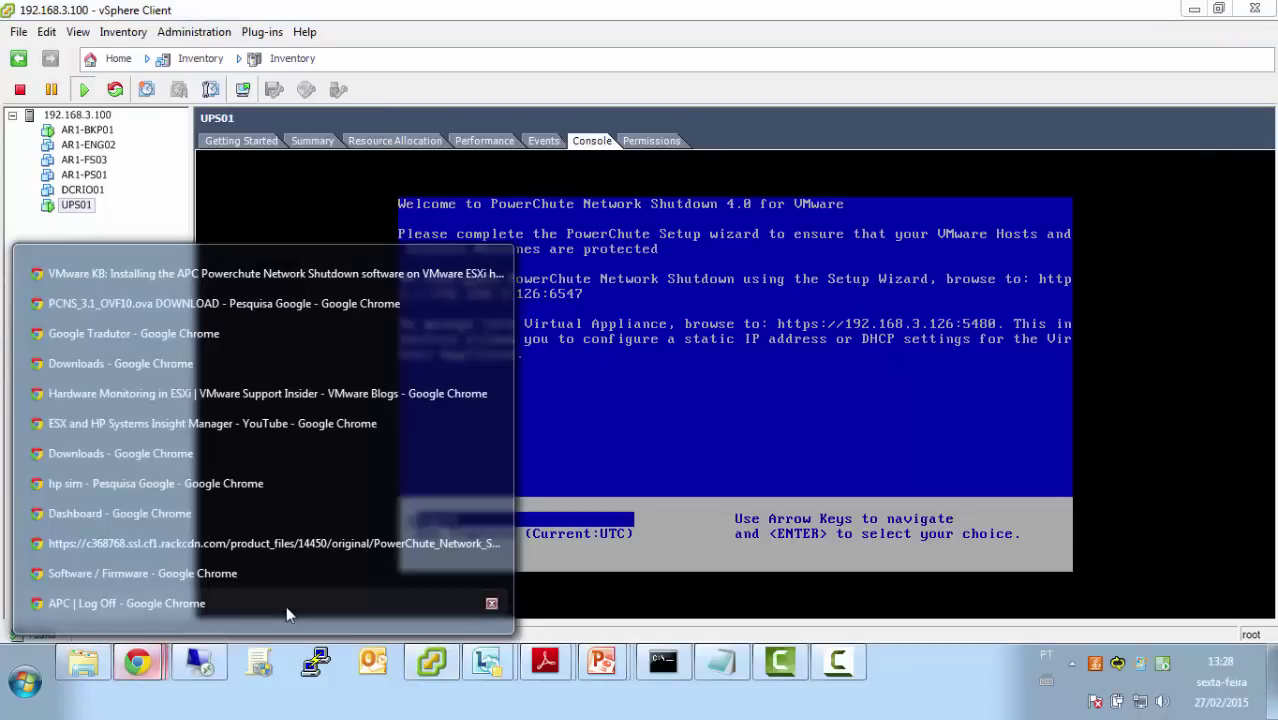
pyautogui.click(300, 604)
pyautogui.click(602, 42)
pyautogui.write('192')
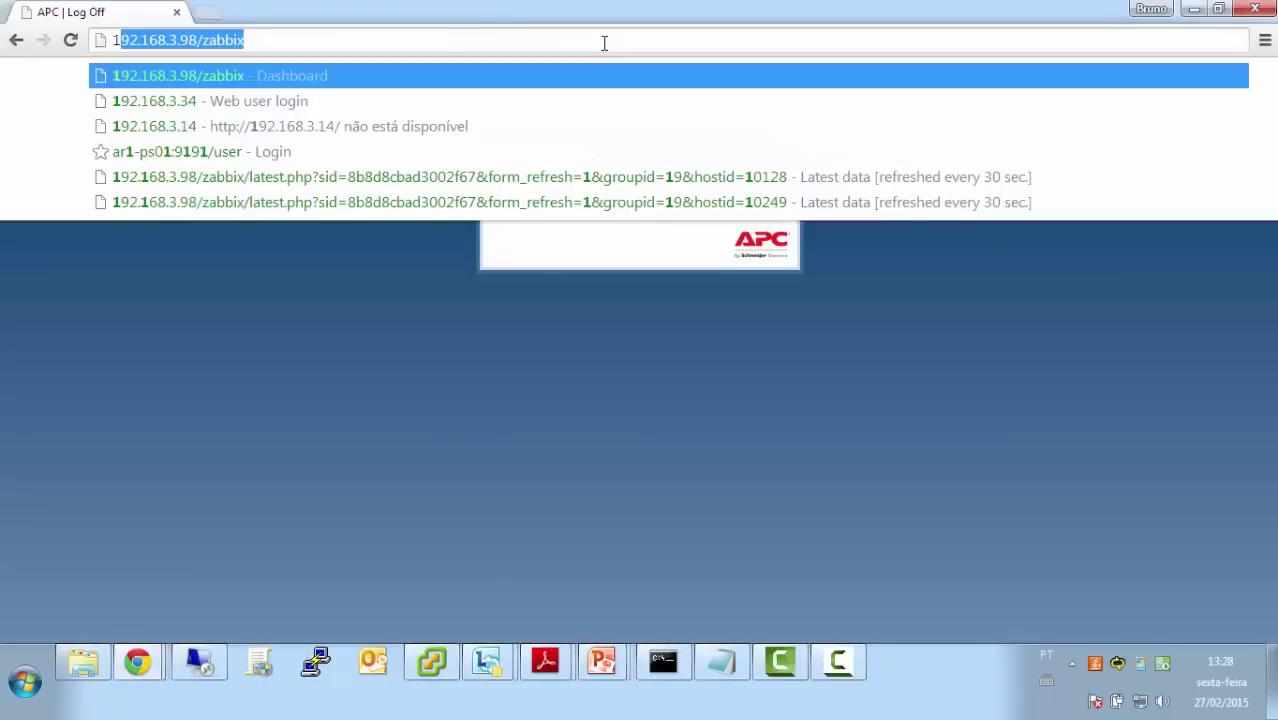
pyautogui.write('.168.3.')
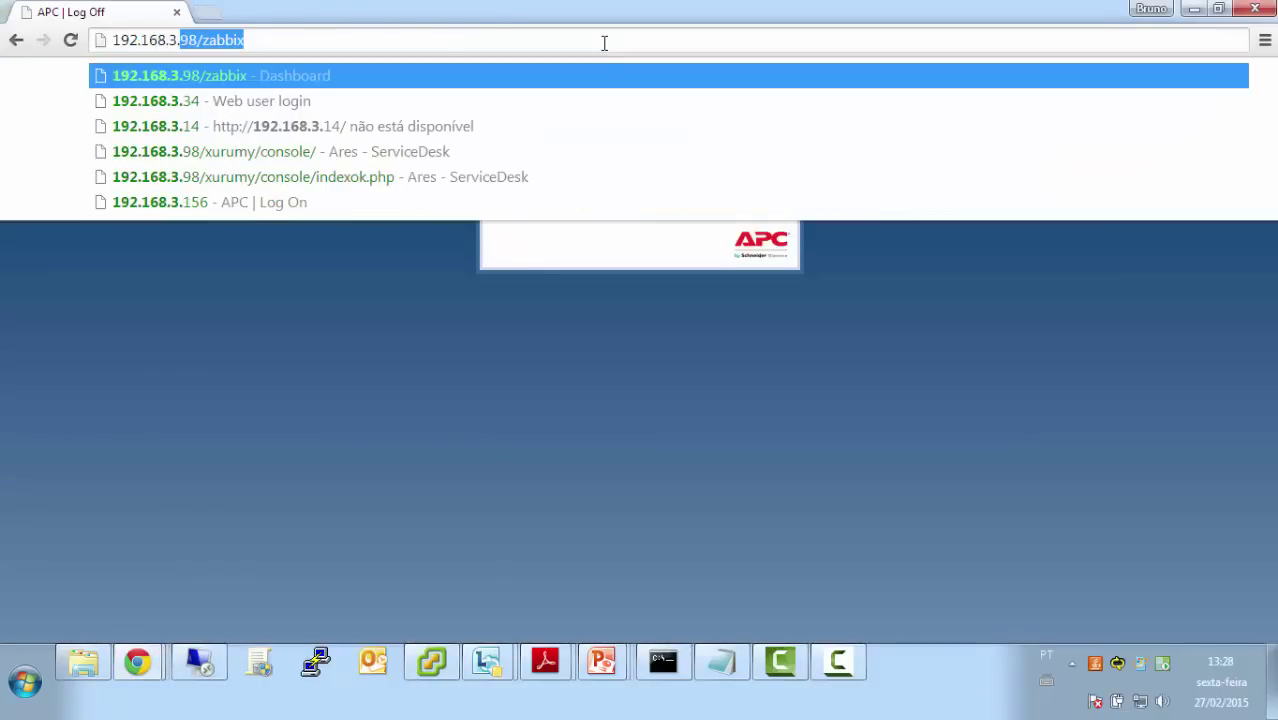
pyautogui.write('12')
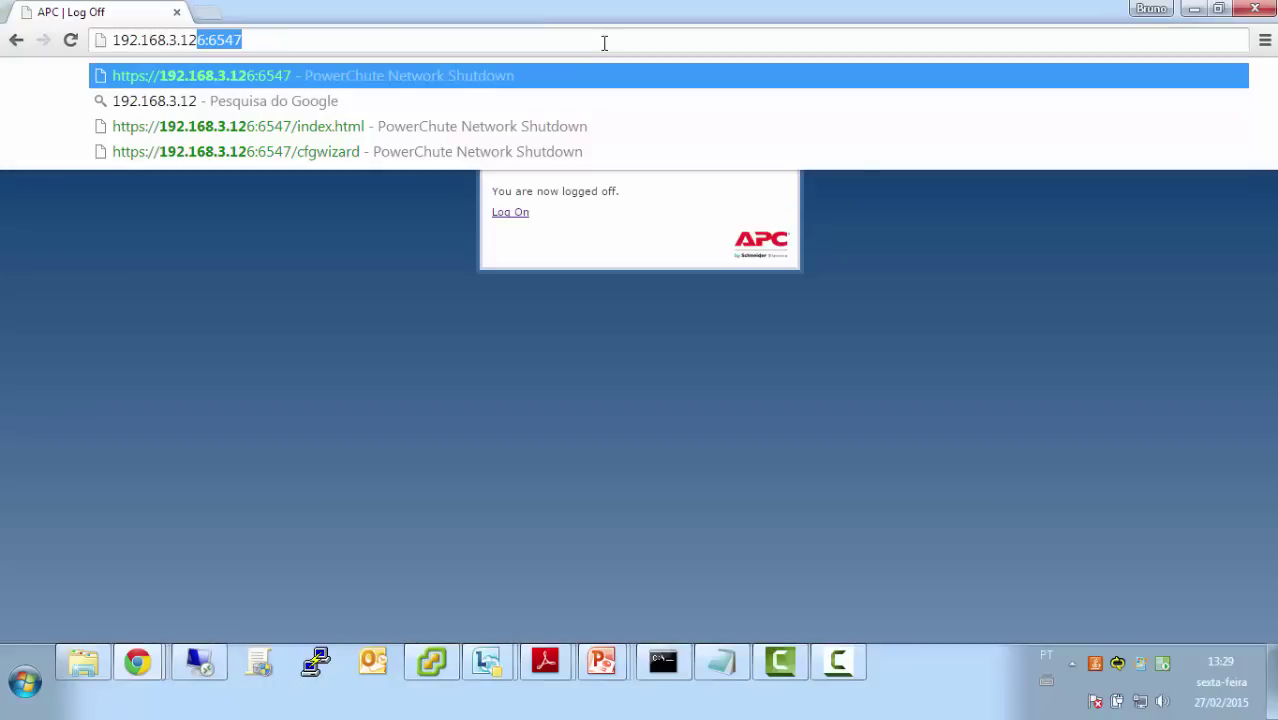
pyautogui.press('Down')
pyautogui.press('Down')
pyautogui.press('BackSpace')
pyautogui.press('BackSpace')
pyautogui.press('BackSpace')
pyautogui.press('BackSpace')
pyautogui.press('BackSpace')
pyautogui.press('BackSpace')
pyautogui.press('BackSpace')
pyautogui.press('BackSpace')
pyautogui.press('BackSpace')
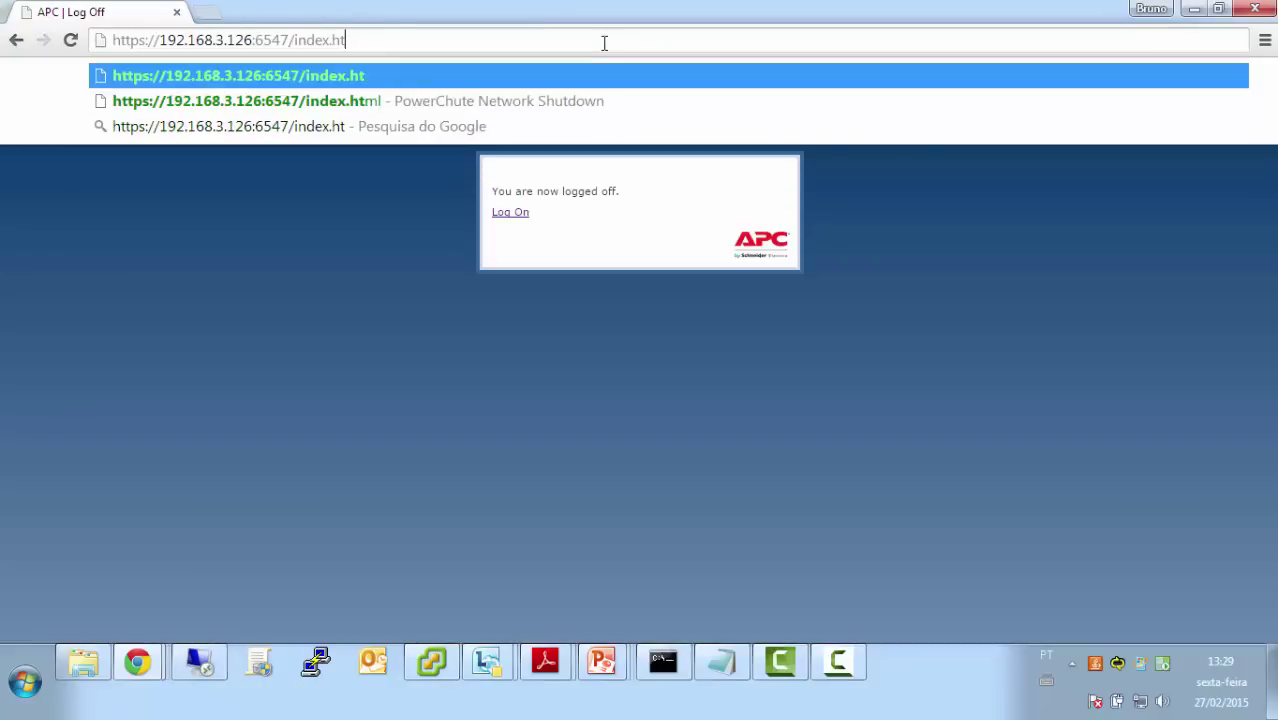
pyautogui.press('BackSpace')
pyautogui.press('BackSpace')
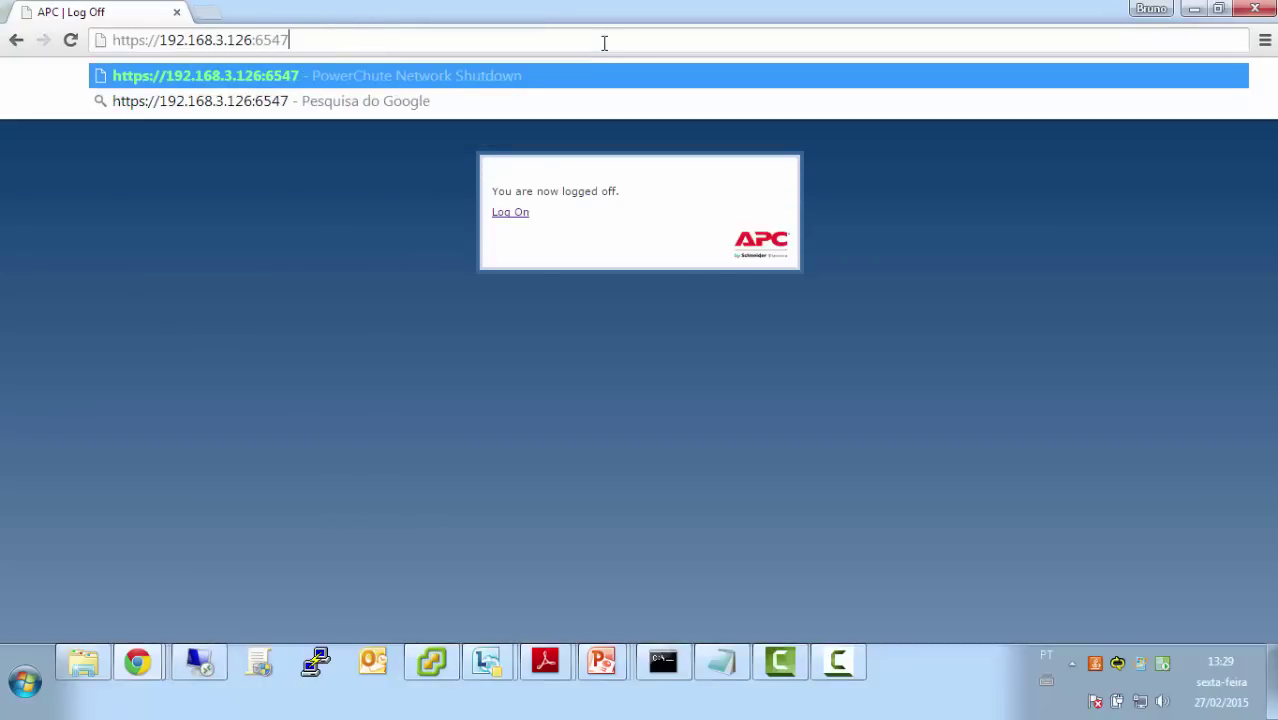
pyautogui.press('Return')
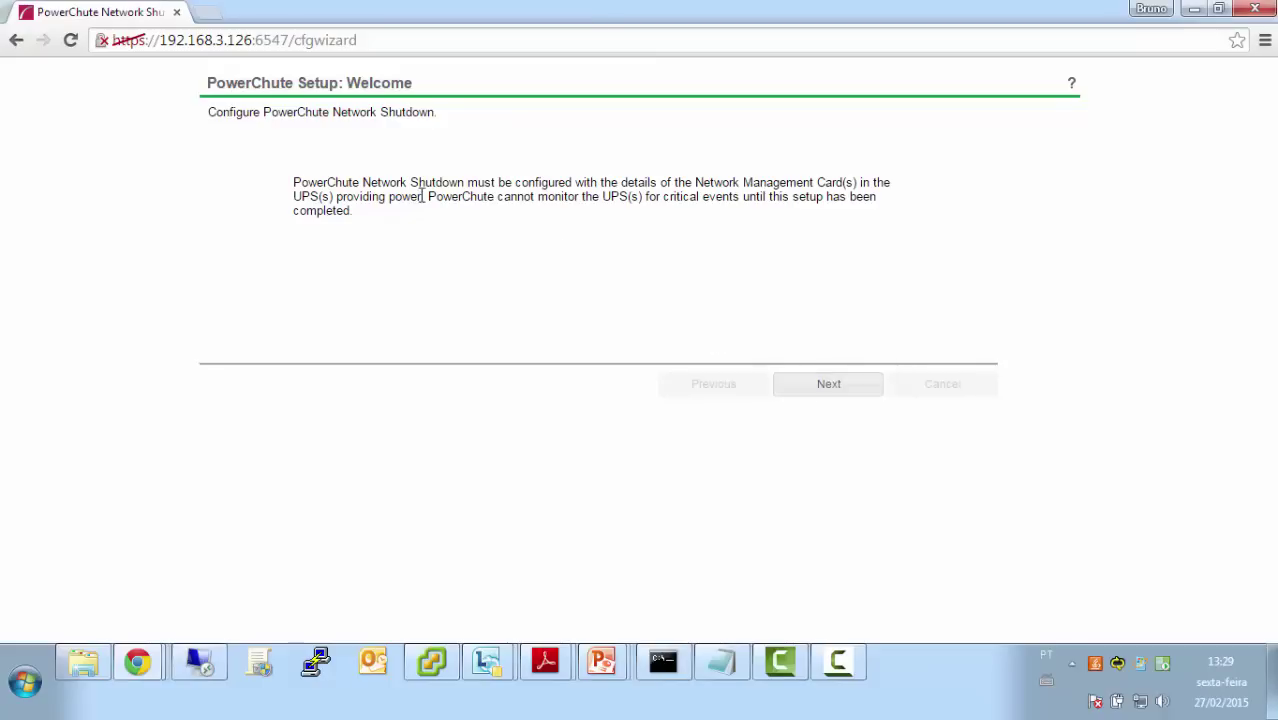
pyautogui.click(208, 13)
pyautogui.write('192.168.3.98/za')
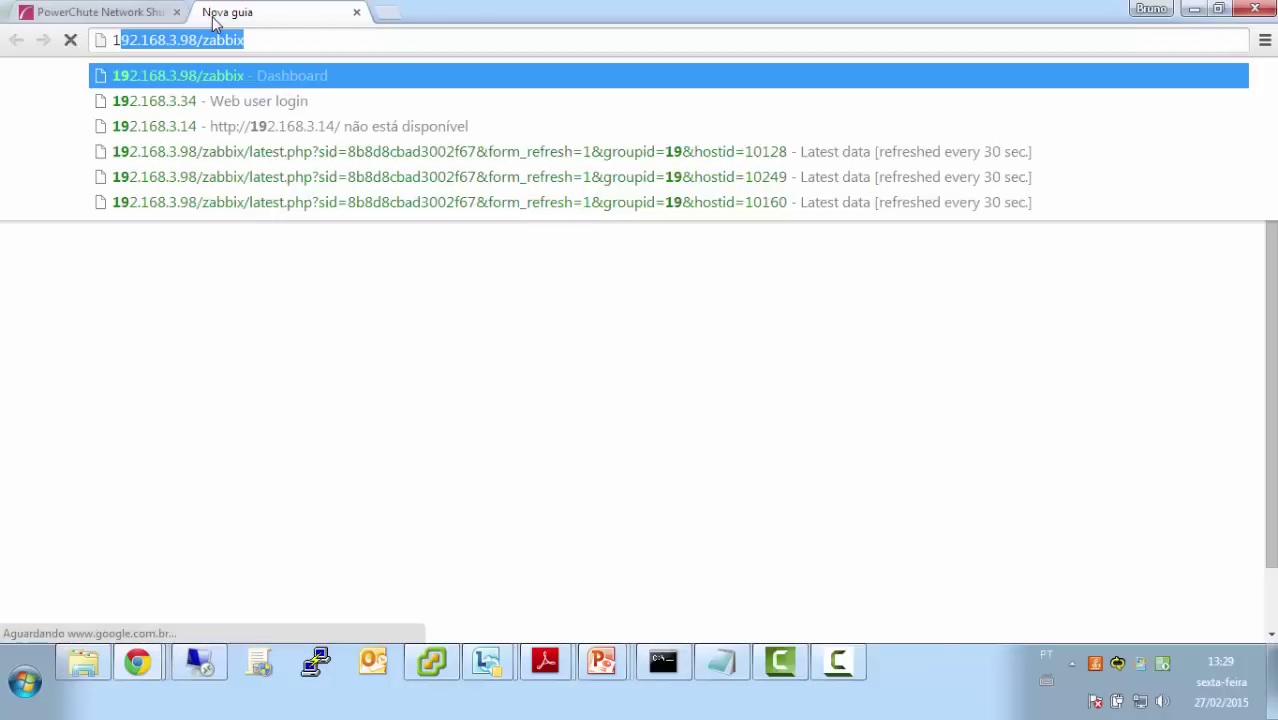
pyautogui.write('b')
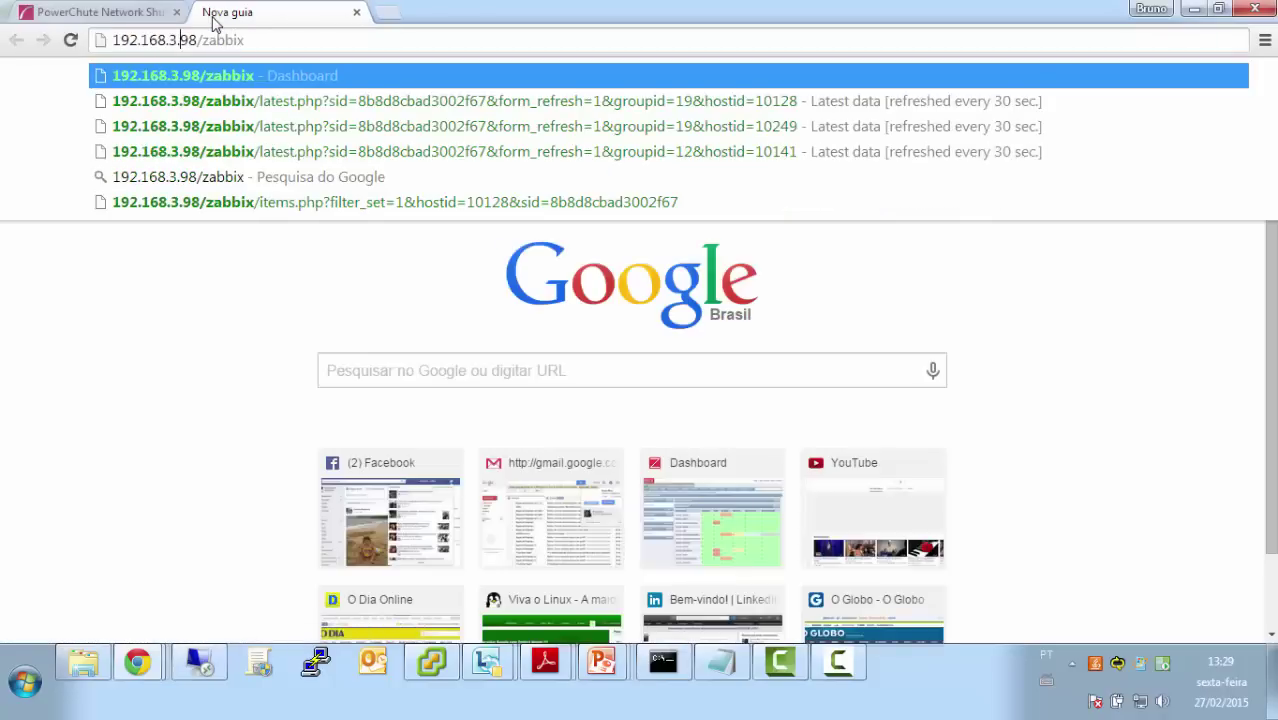
# Abandon the typed address and close the extra Chrome tab to return to PowerChute Setup
pyautogui.hotkey('ctrl', 'shift', 'Left')
pyautogui.hotkey('ctrl', 'shift', 'Left')
pyautogui.write('1')
pyautogui.press('Down')
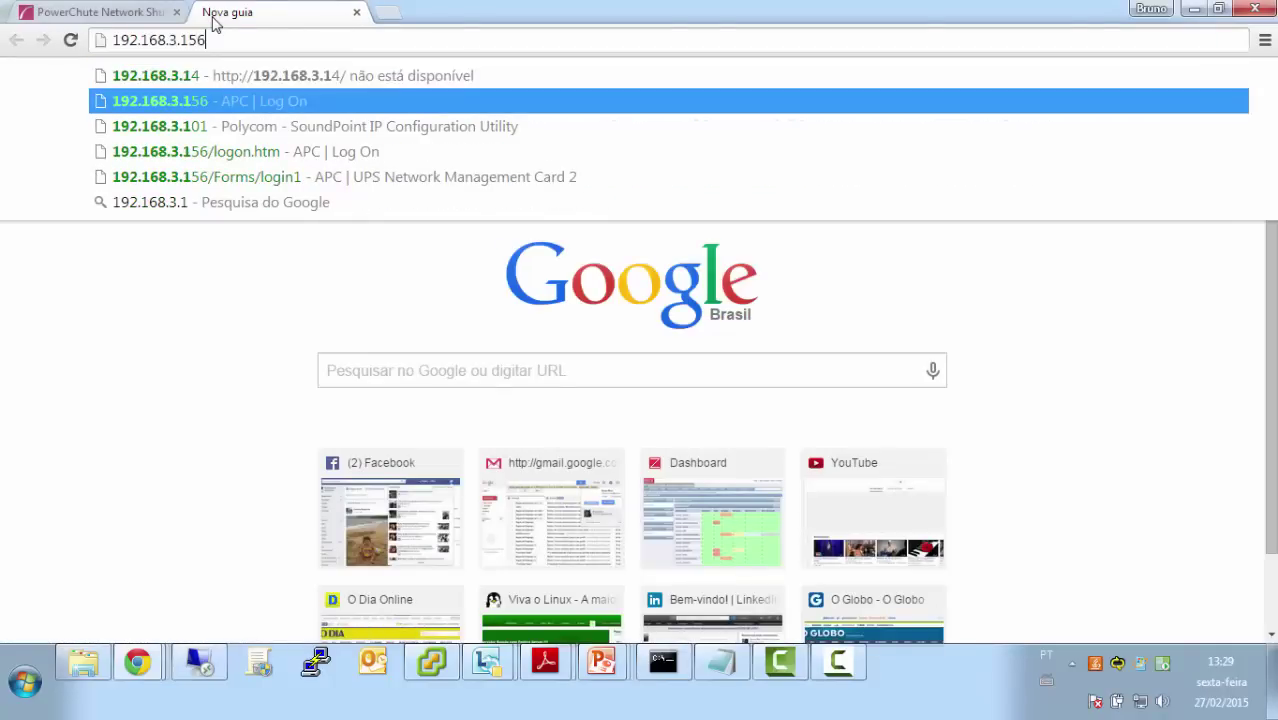
pyautogui.hotkey('ctrl', 'a')
pyautogui.hotkey('ctrl', 'c')
pyautogui.hotkey('ctrl', 'w')
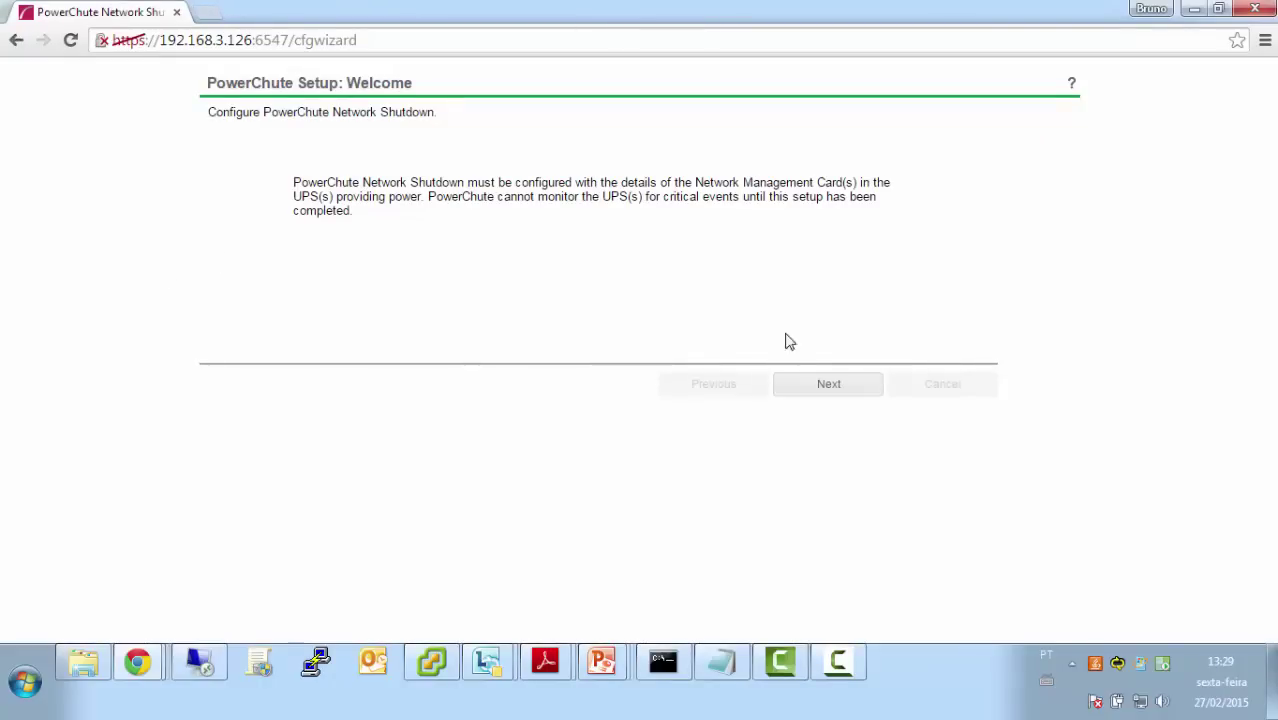
# Pass the Welcome page, keep IPv4, and choose Standalone VMware Host in the wizard
pyautogui.click(819, 384)
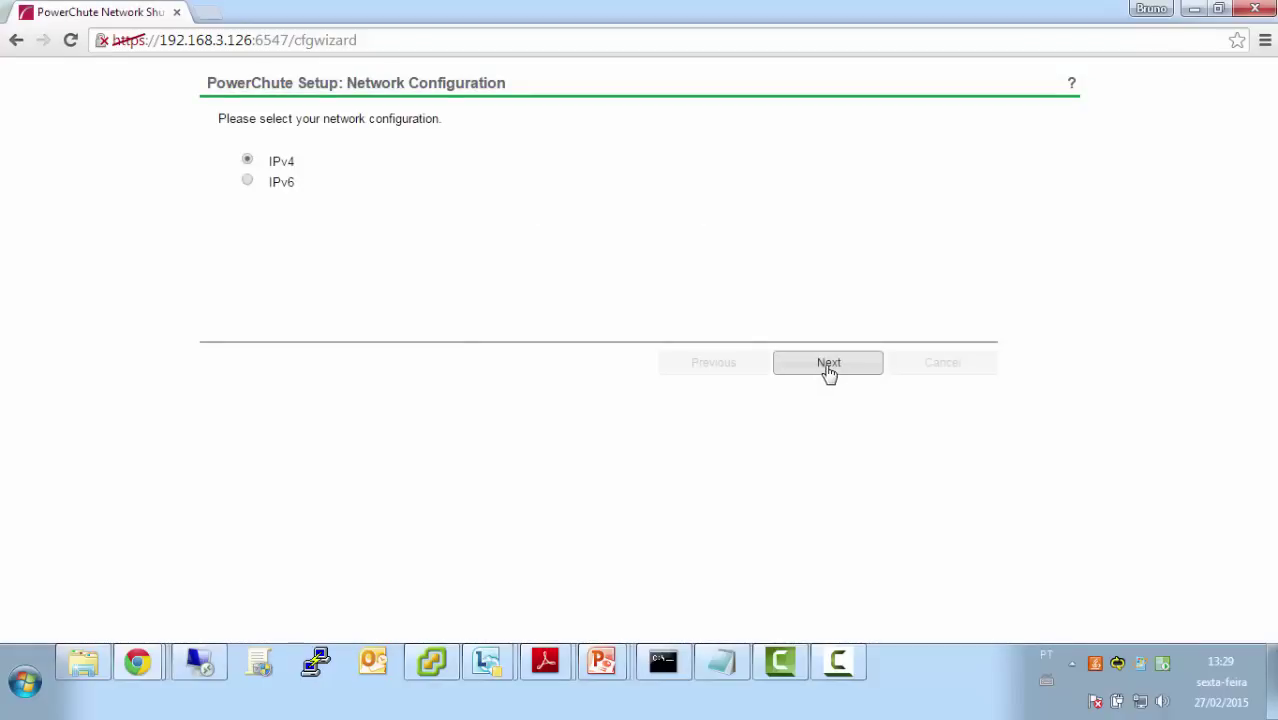
pyautogui.click(828, 372)
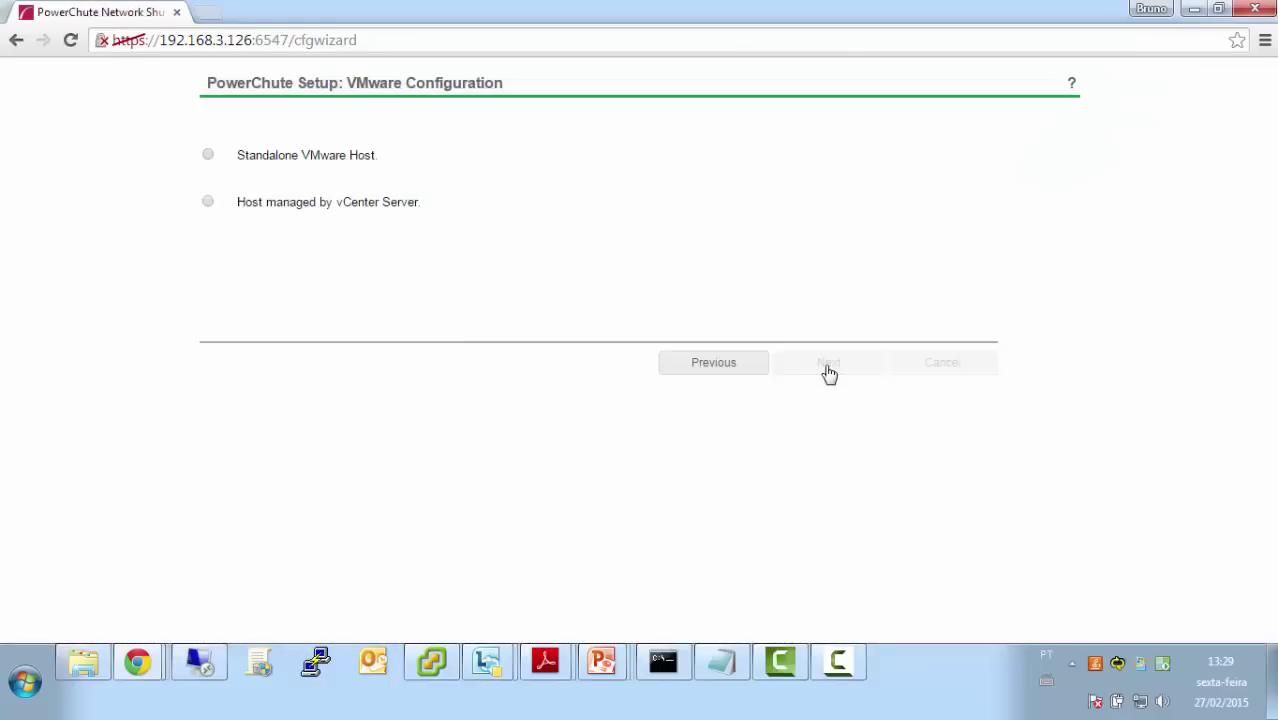
pyautogui.click(208, 157)
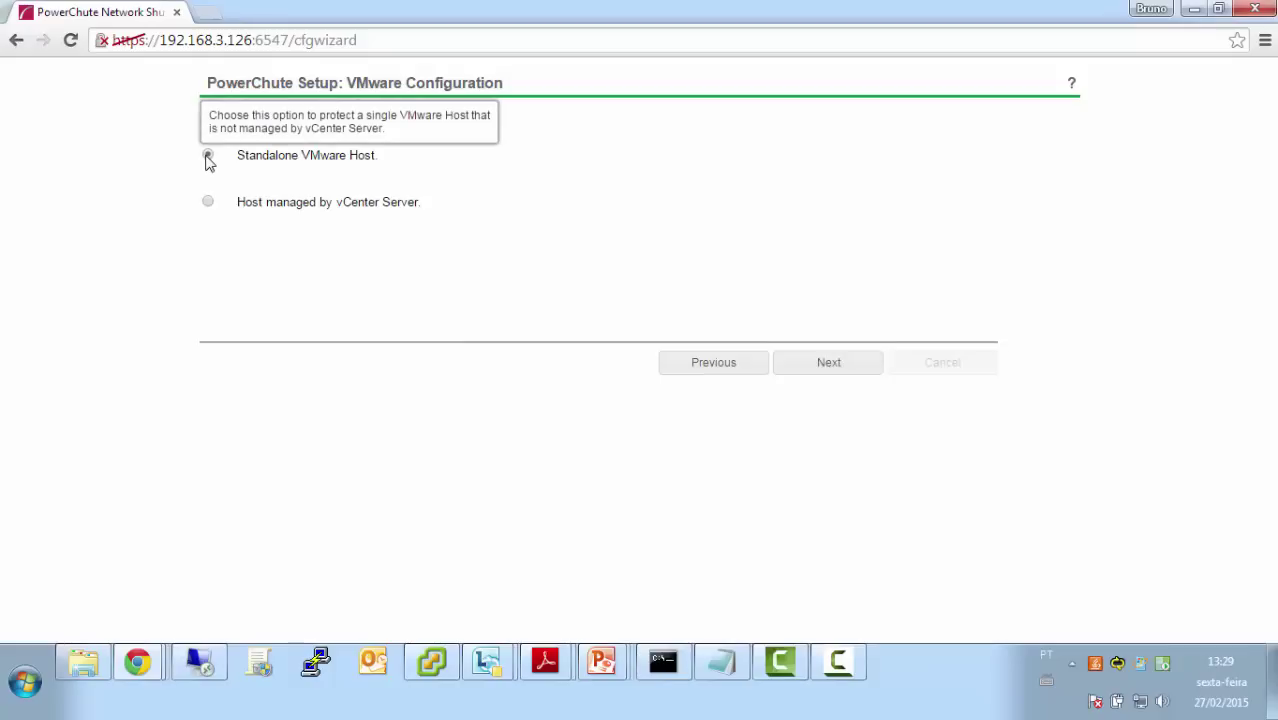
pyautogui.click(829, 364)
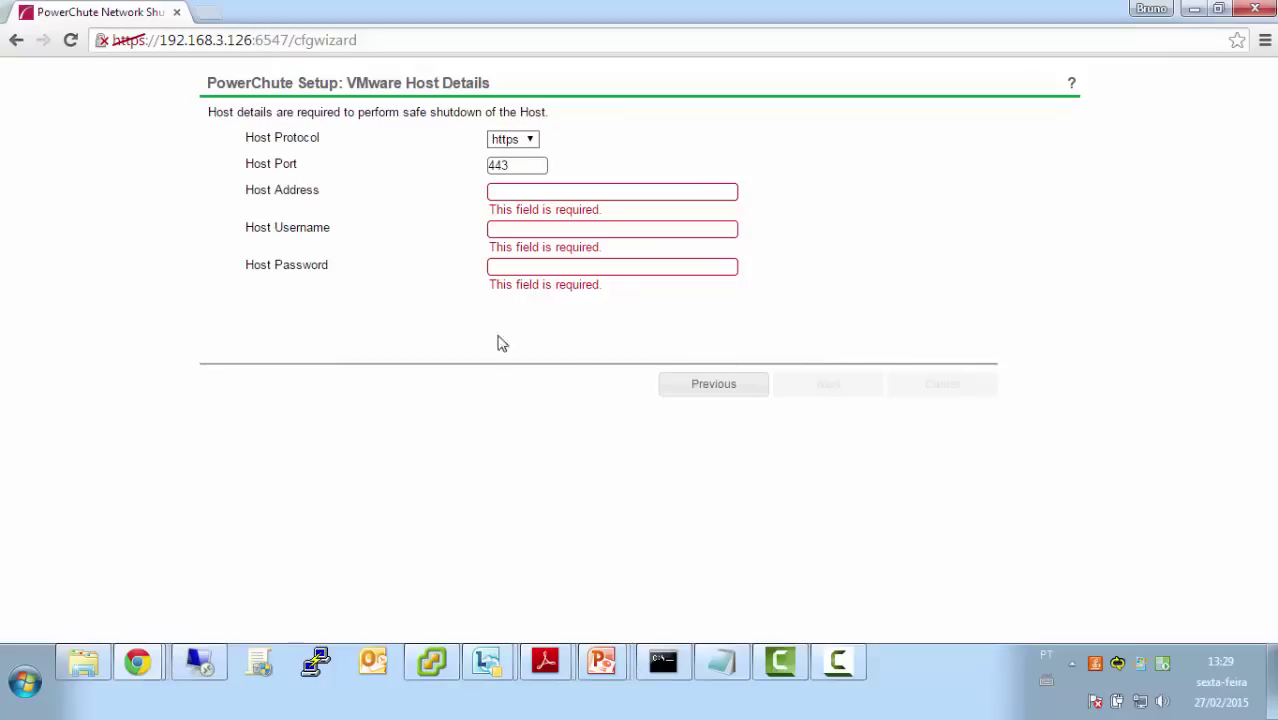
# Enter host address 192.168.3.100, user name root and the host password, then continue
pyautogui.click(523, 192)
pyautogui.write('192.168.3.100')
pyautogui.press('Tab')
pyautogui.write('root')
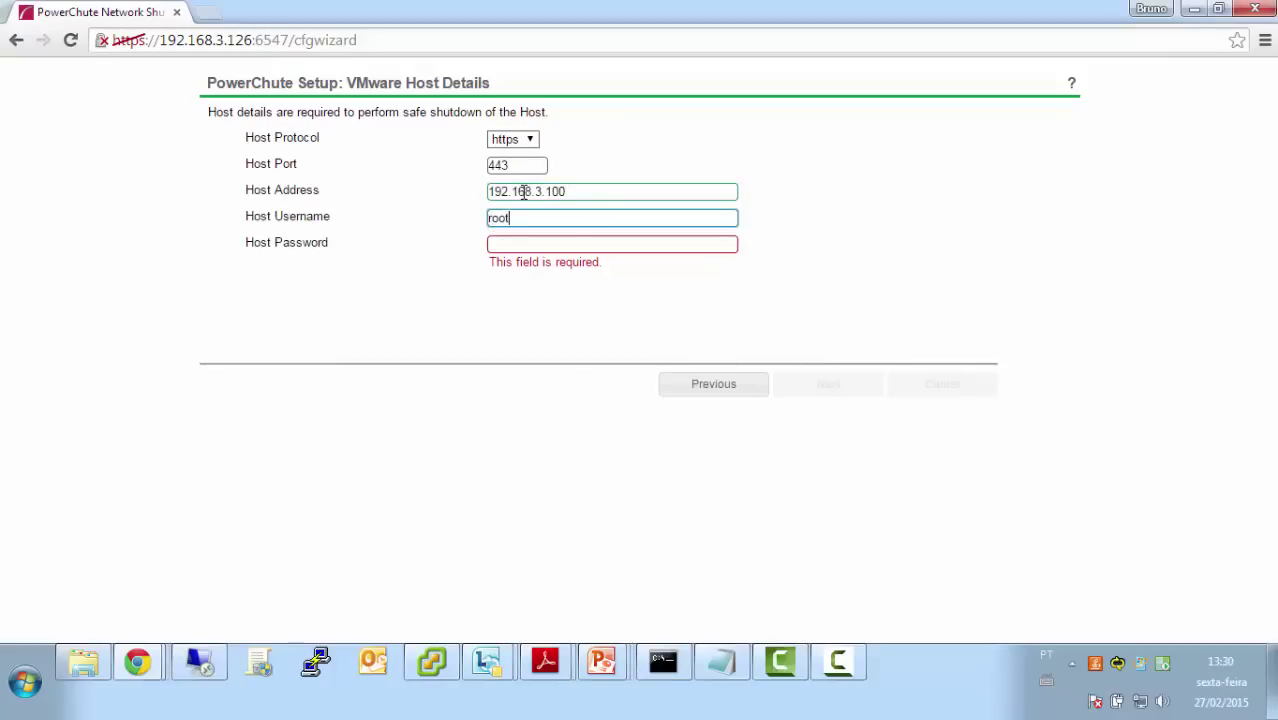
pyautogui.press('Tab')
pyautogui.write('************')
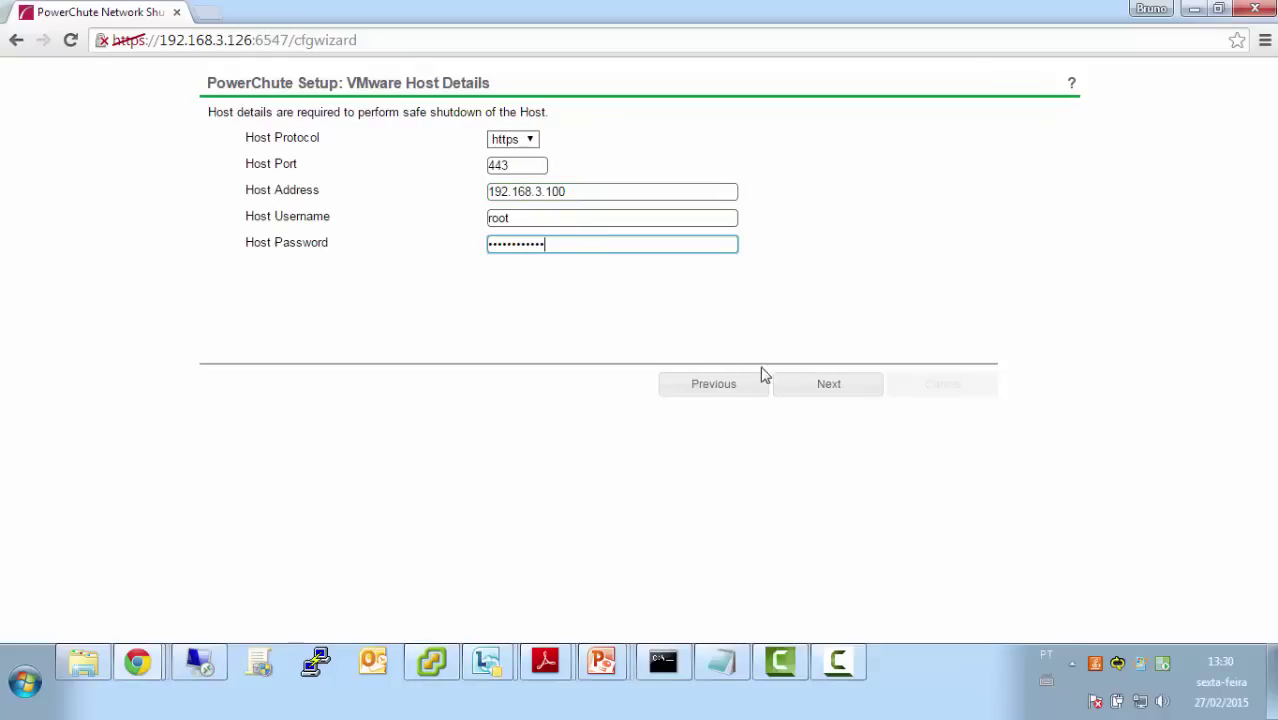
pyautogui.click(817, 393)
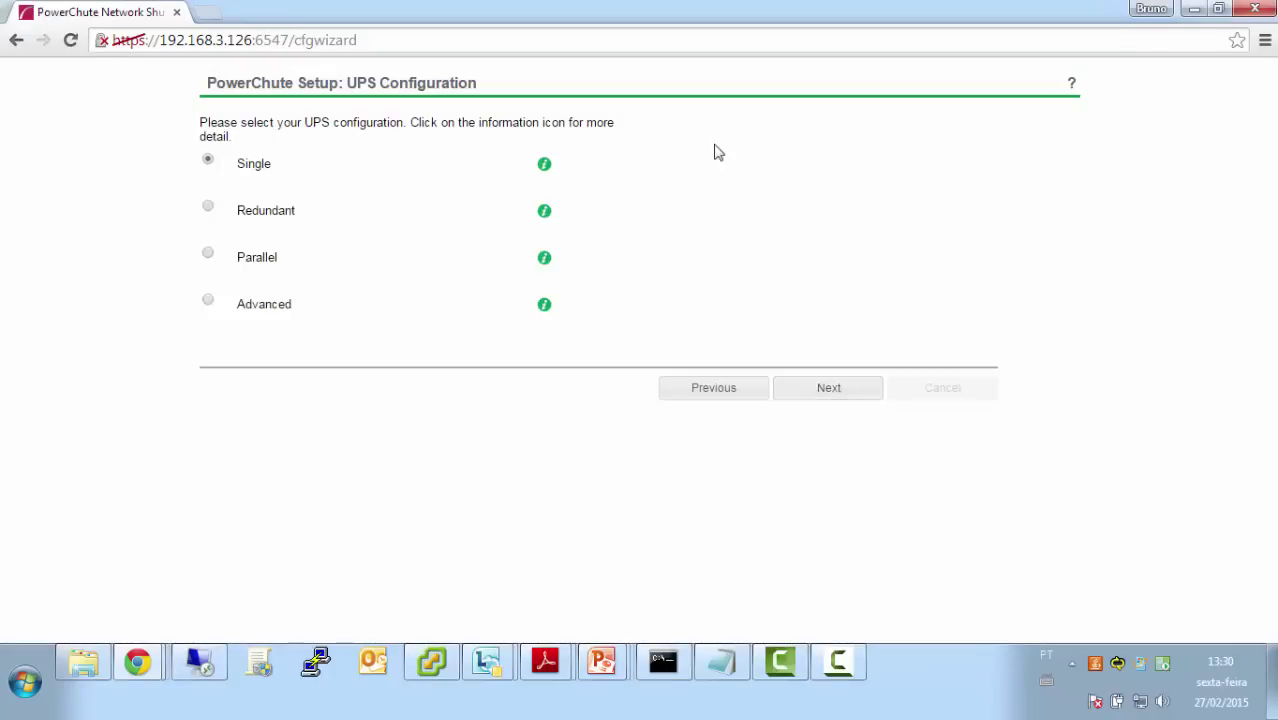
# Review the Single UPS configuration info, keep Single selected and continue to Security
pyautogui.click(545, 166)
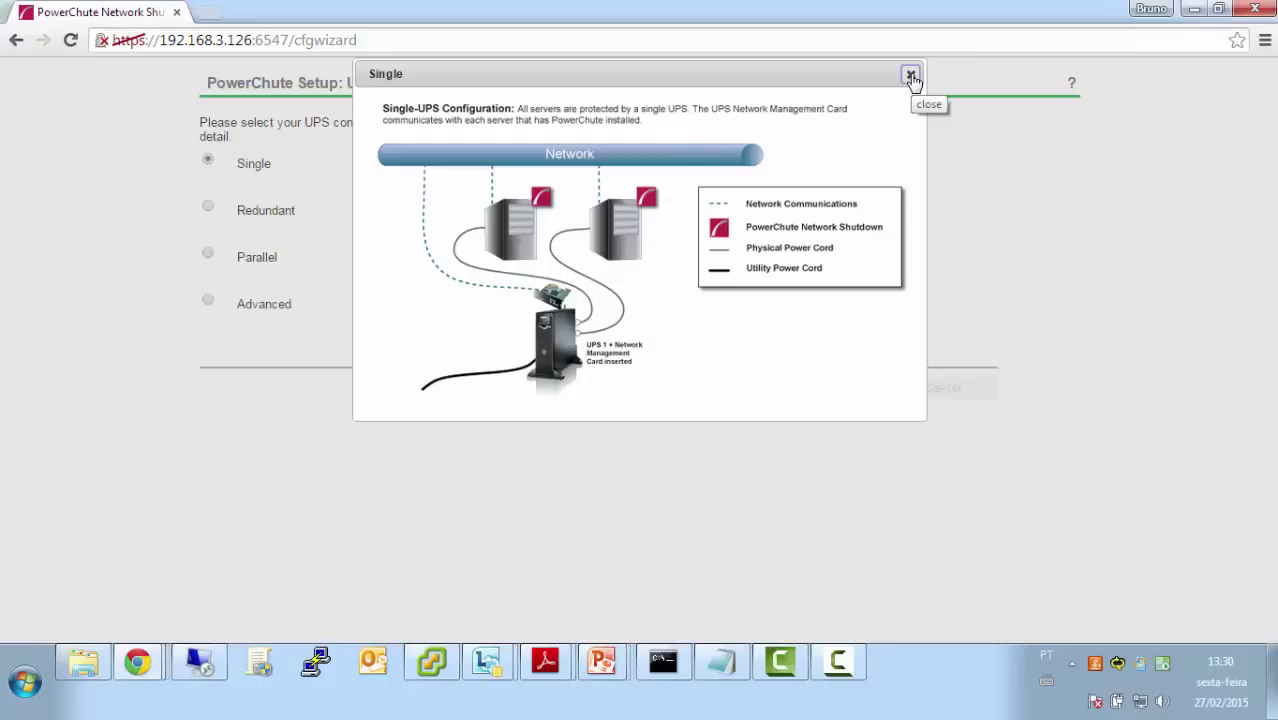
pyautogui.click(911, 77)
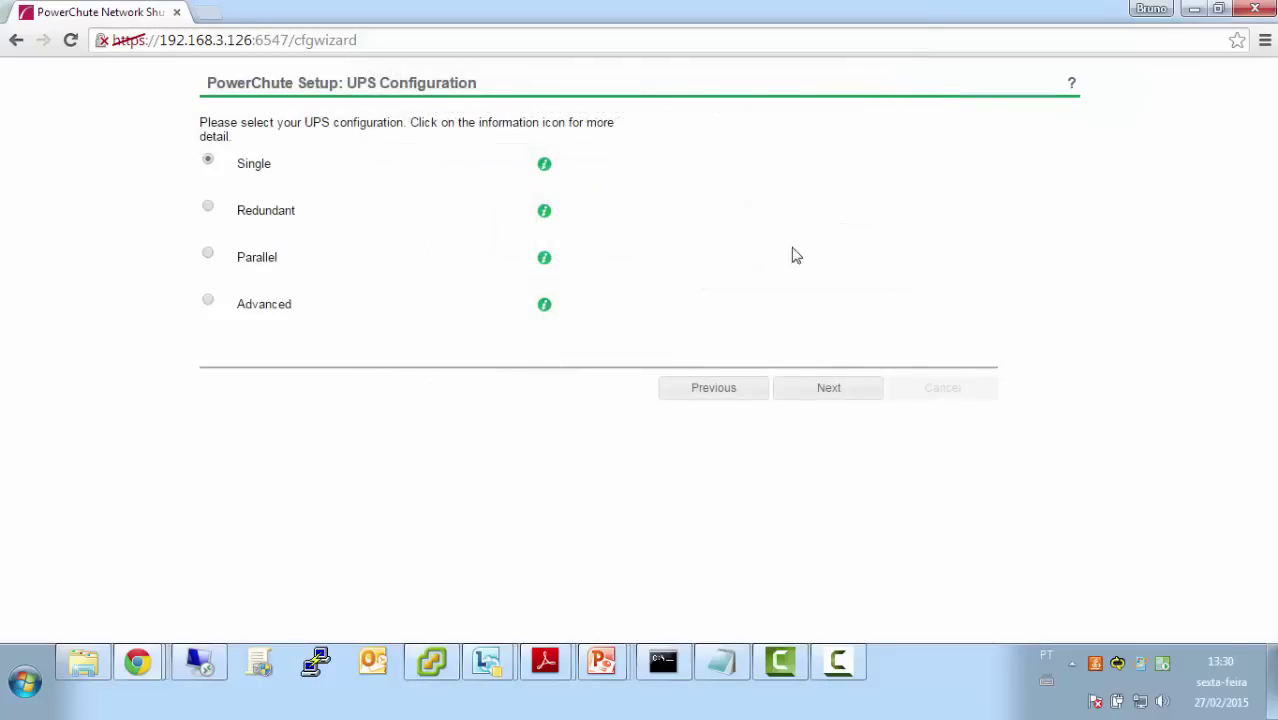
pyautogui.click(824, 391)
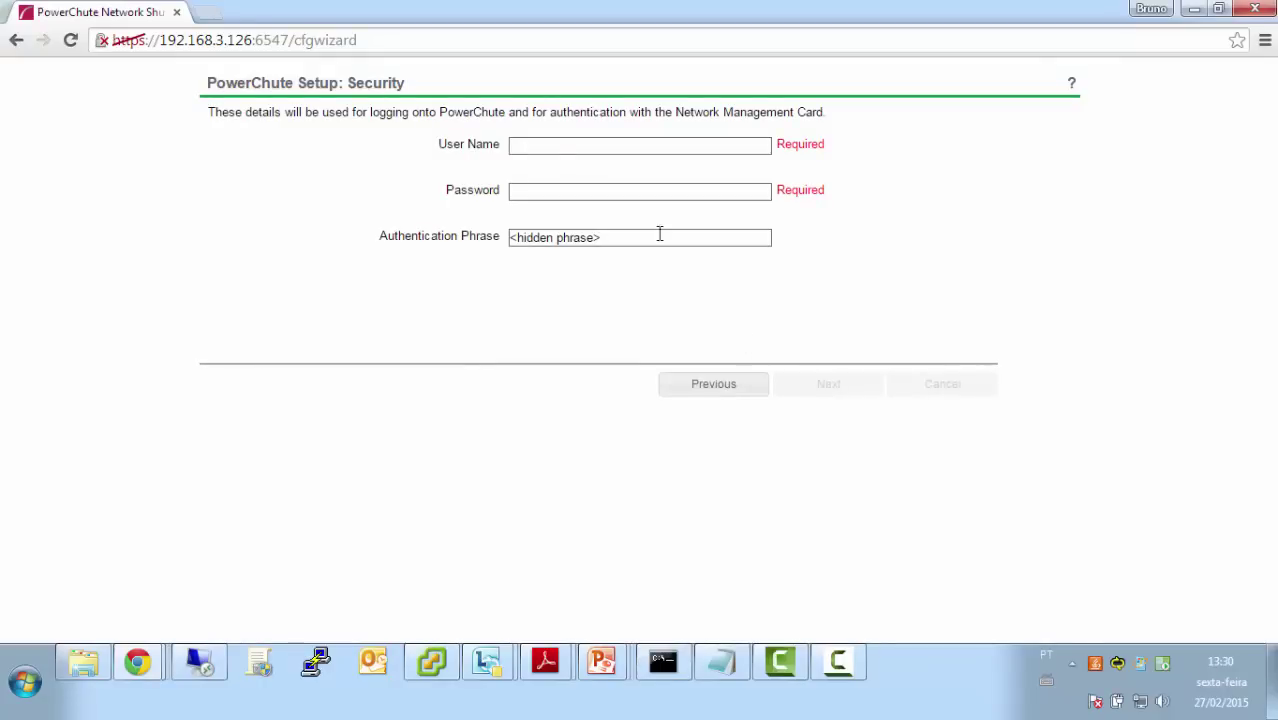
# Enter card user name apc, its password and a 15-character authentication phrase, then continue
pyautogui.click(569, 147)
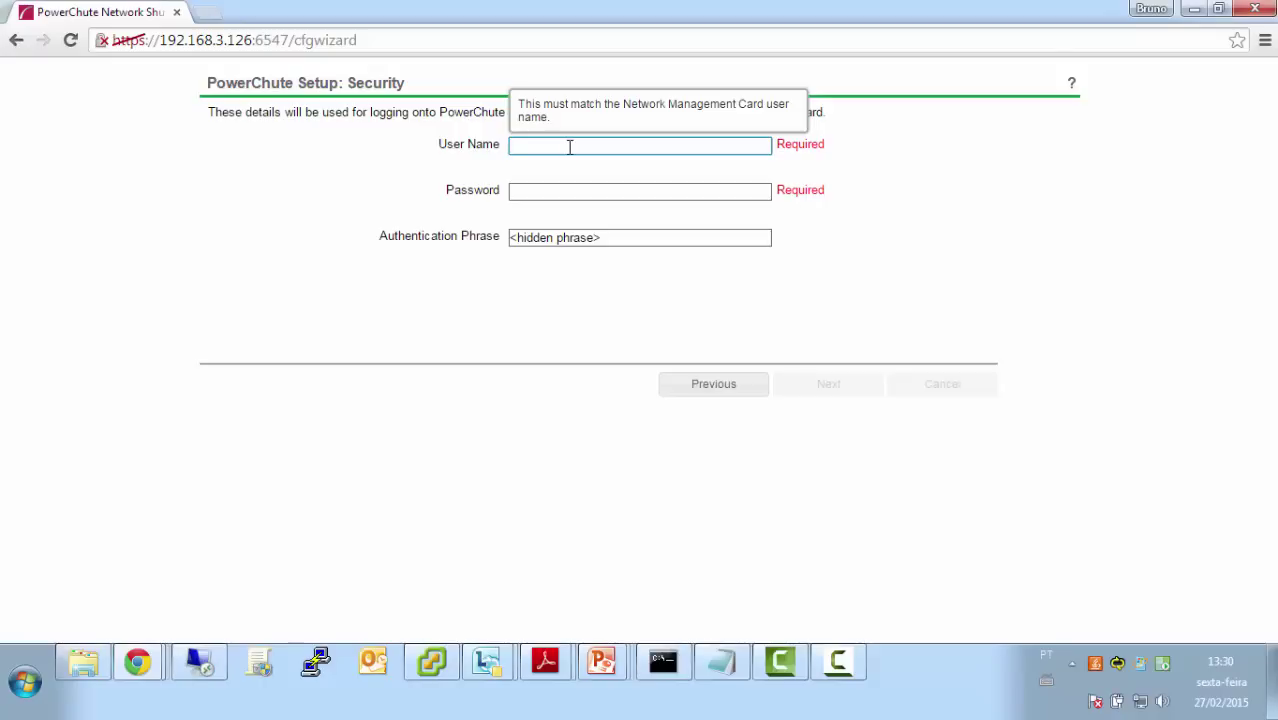
pyautogui.click(625, 237)
pyautogui.write('12')
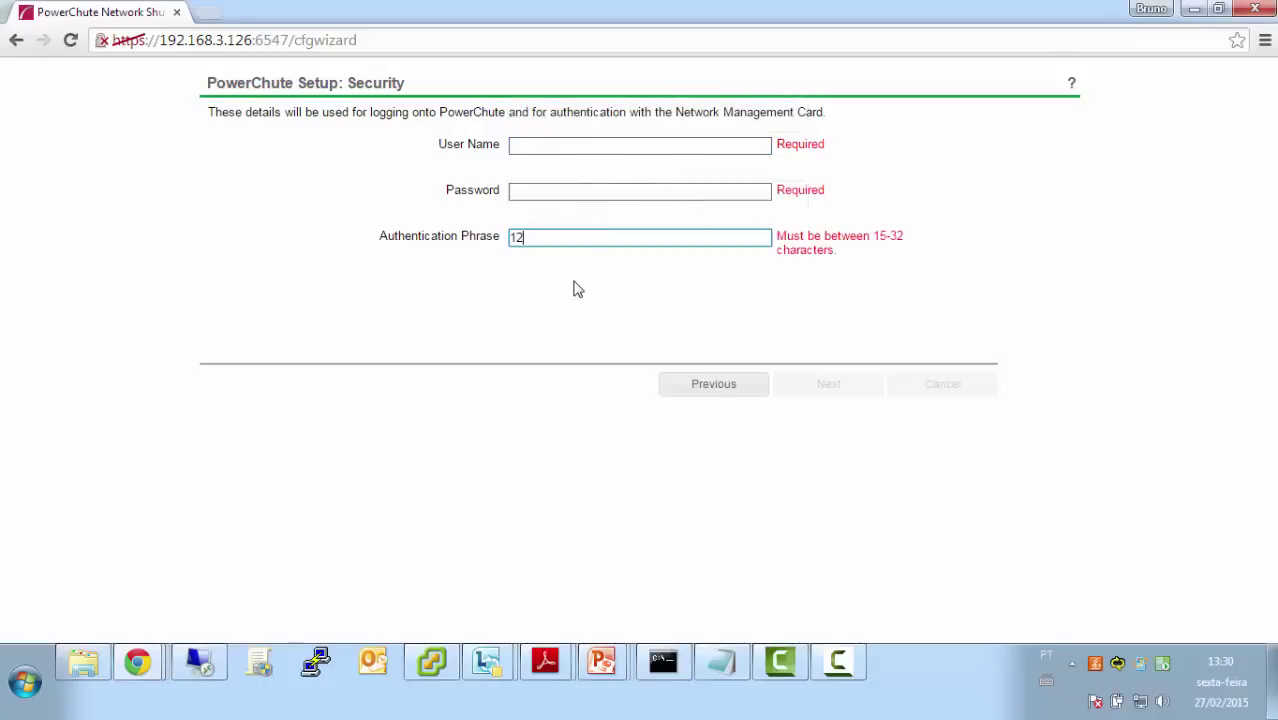
pyautogui.write('3456789123456')
pyautogui.click(536, 145)
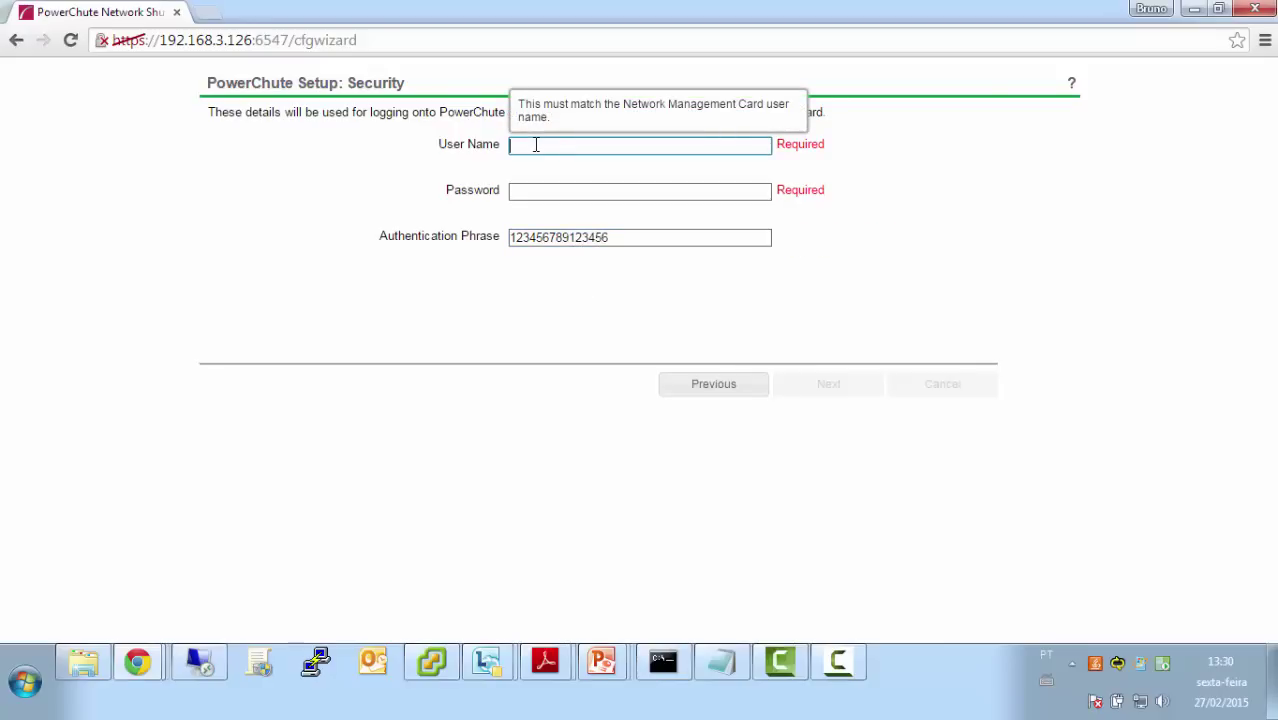
pyautogui.write('apc')
pyautogui.press('Tab')
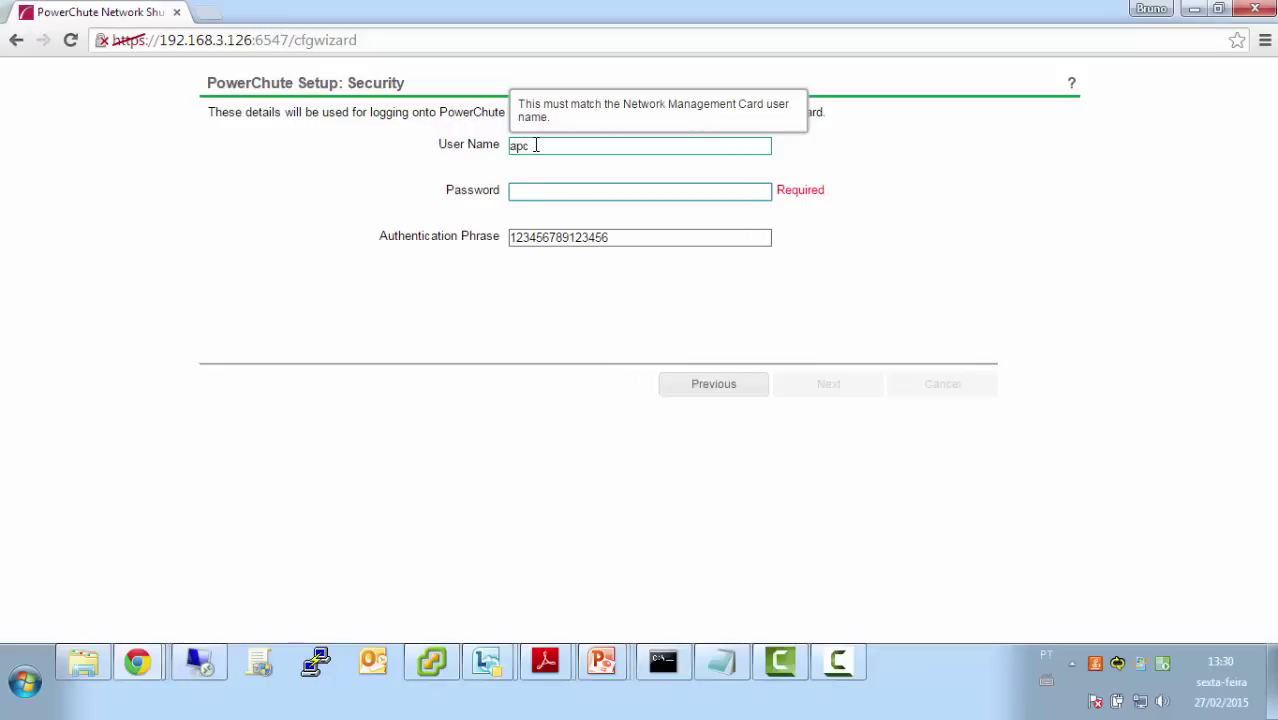
pyautogui.write('********')
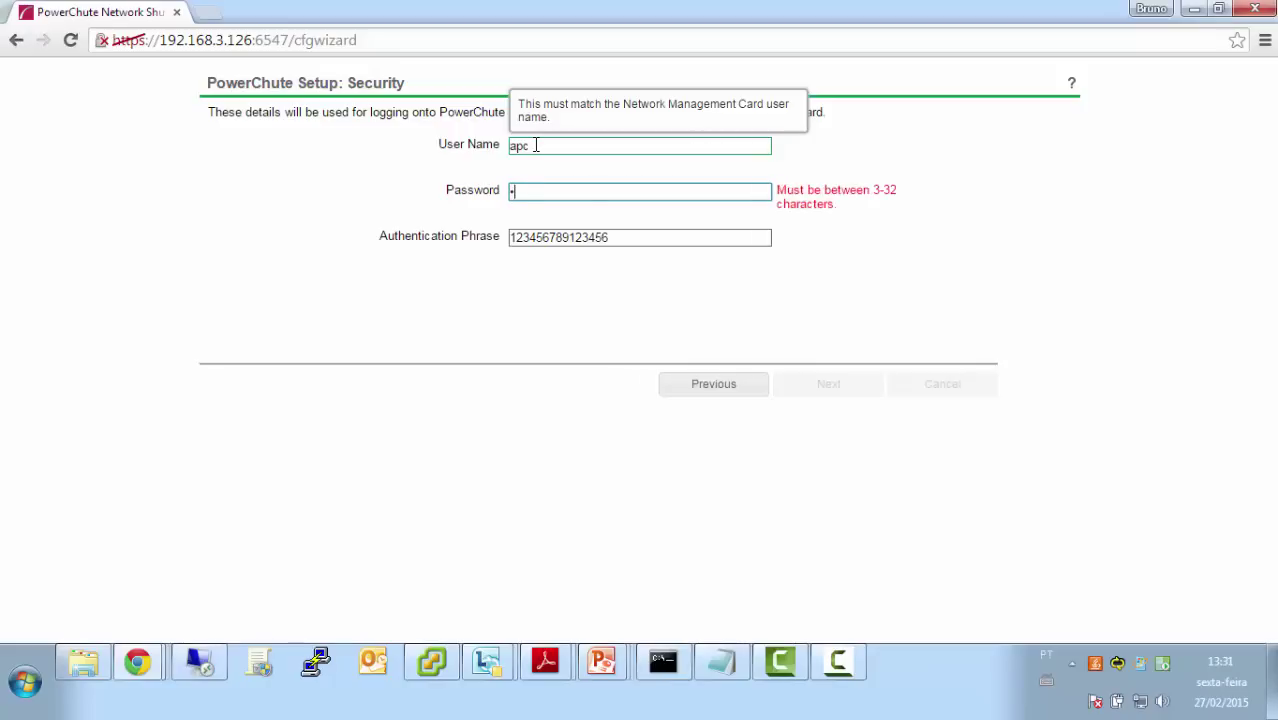
pyautogui.write('****')
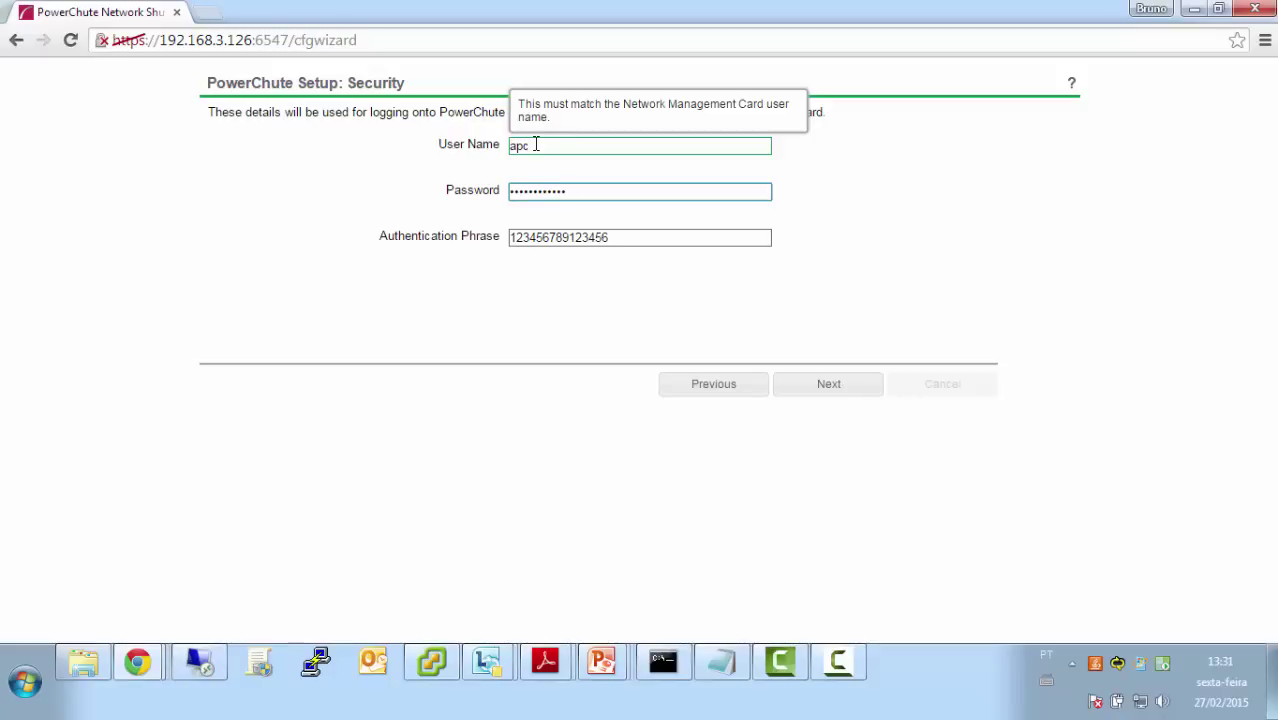
pyautogui.click(829, 385)
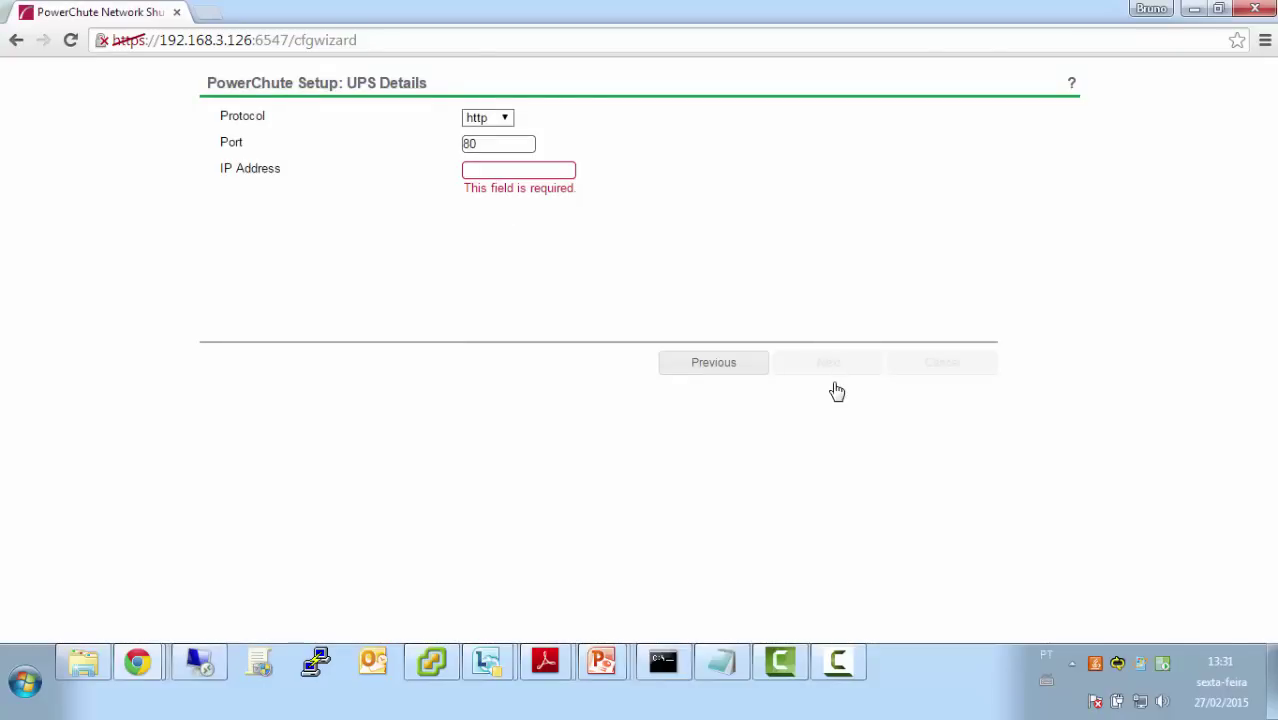
# Paste 192.168.3.156 as the management card IP address and continue to confirmation
pyautogui.click(518, 172)
pyautogui.hotkey('ctrl', 'v')
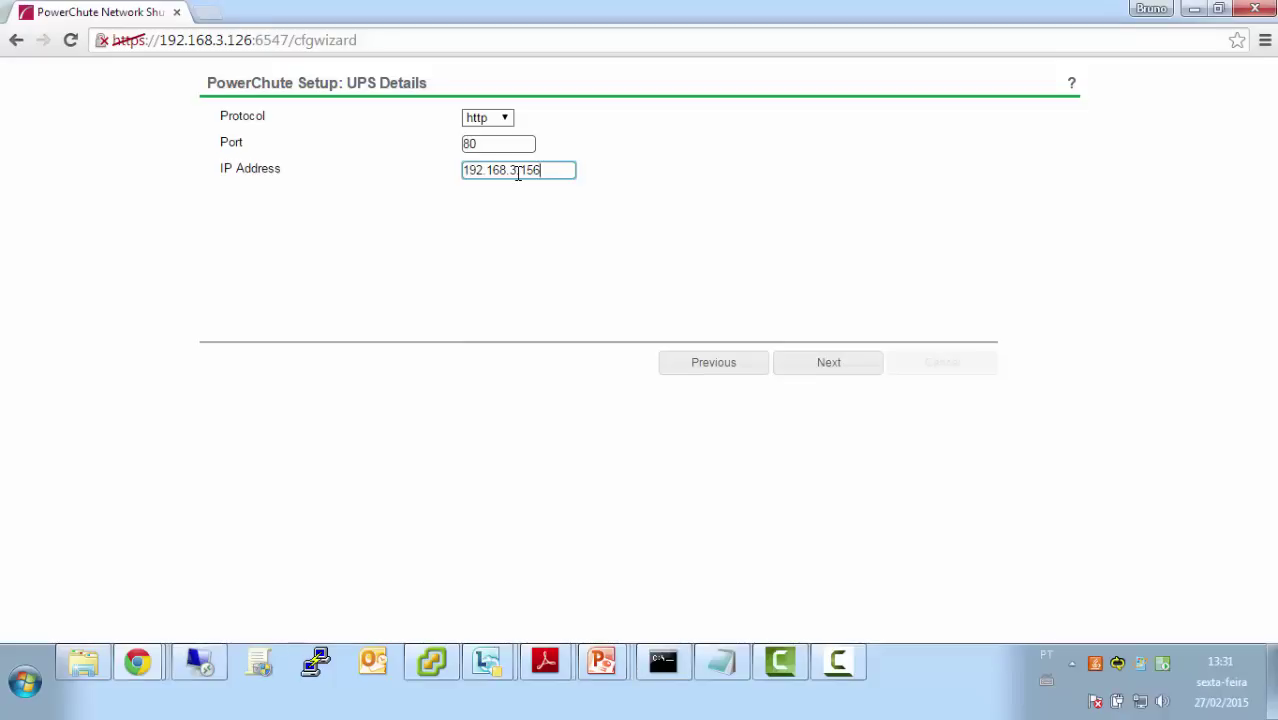
pyautogui.click(829, 368)
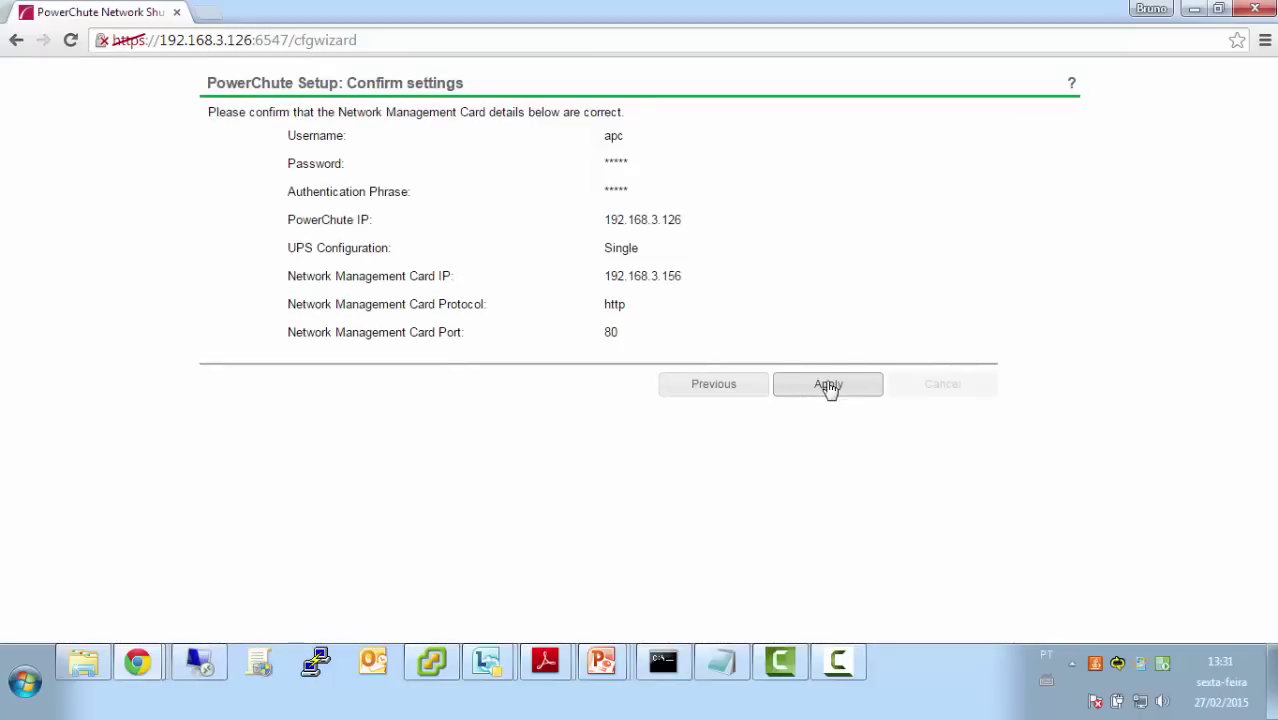
# Apply the settings, check the registration log for success, and continue to UPS Shutdown
pyautogui.click(829, 385)
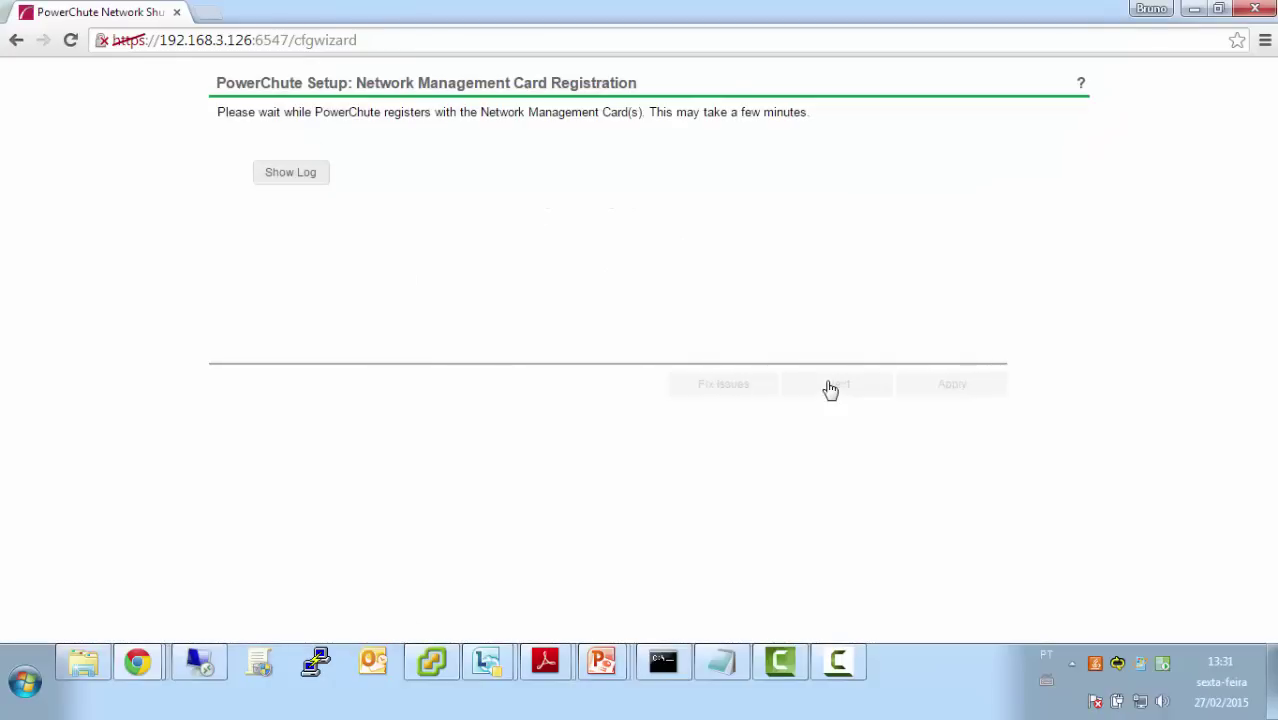
pyautogui.click(290, 178)
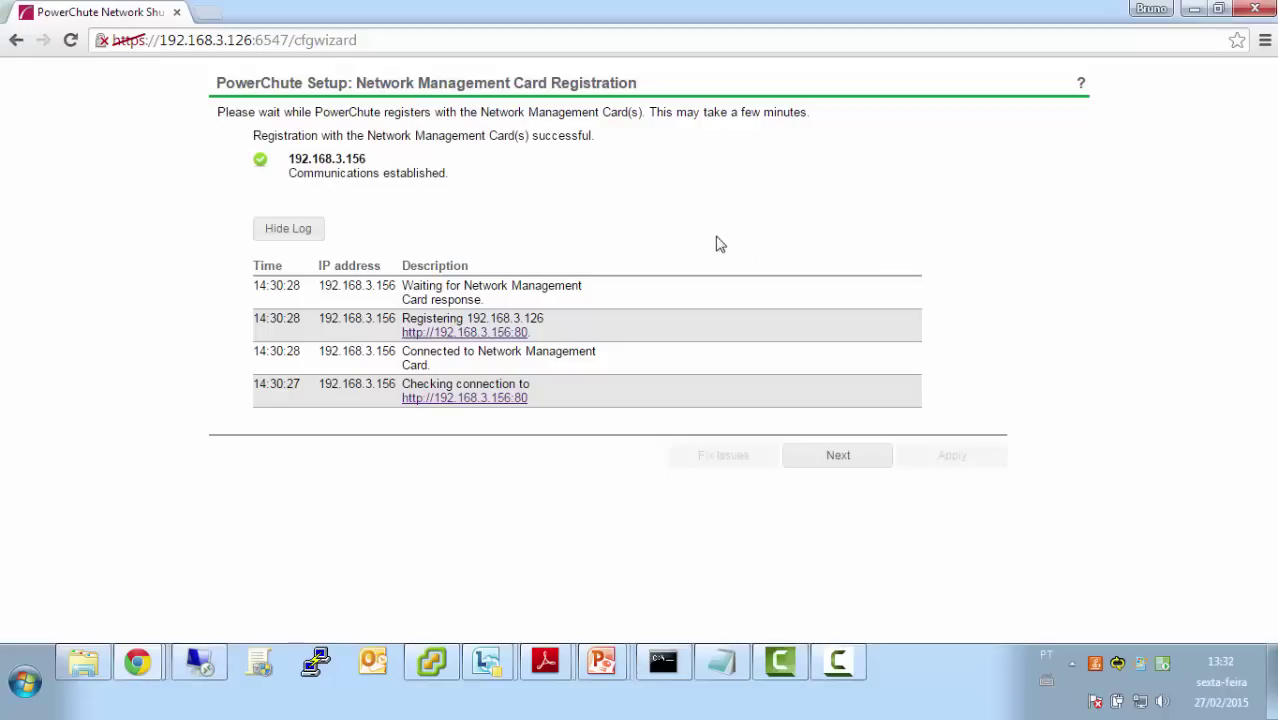
pyautogui.click(834, 458)
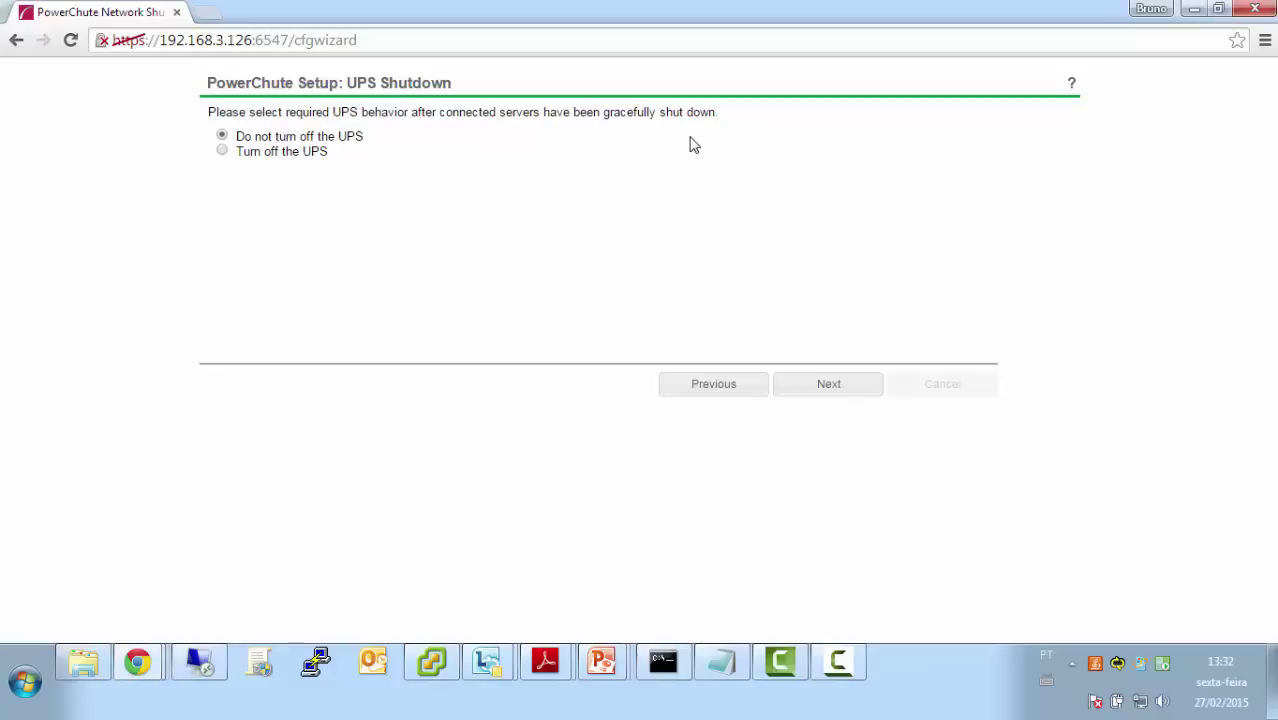
# Keep 'Do not turn off the UPS' and finish the PowerChute setup wizard
pyautogui.click(832, 386)
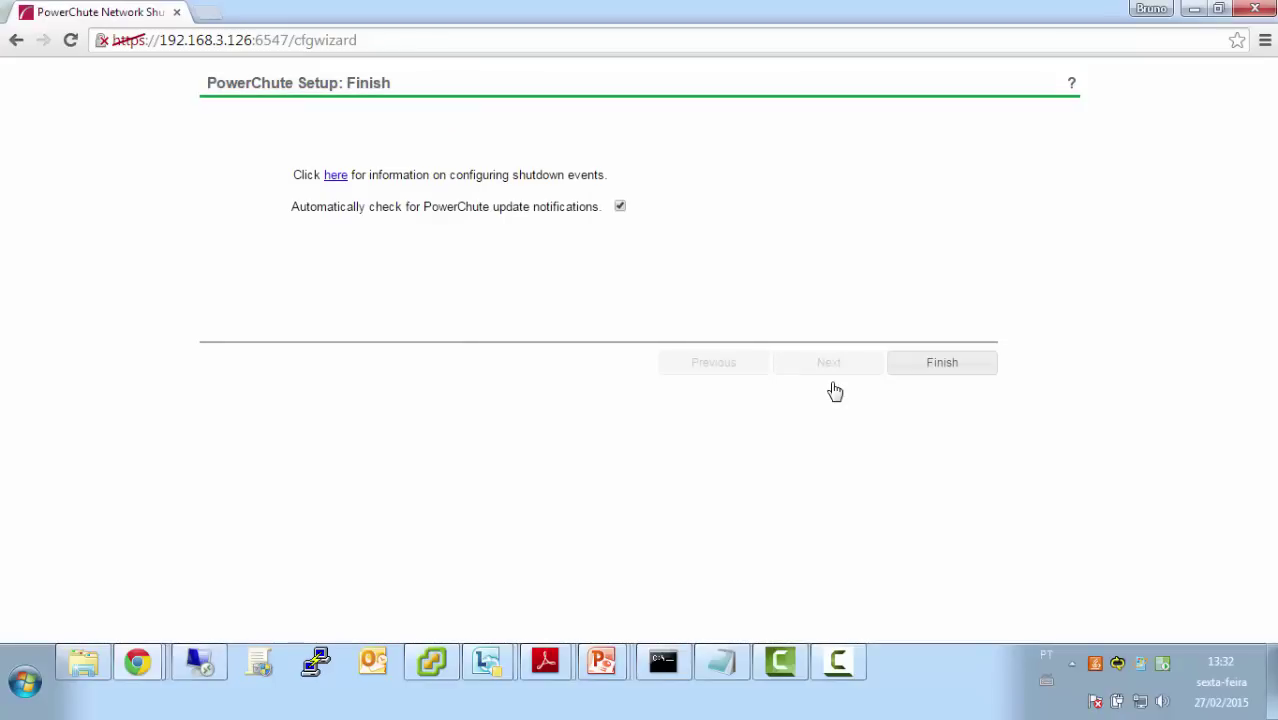
pyautogui.click(943, 368)
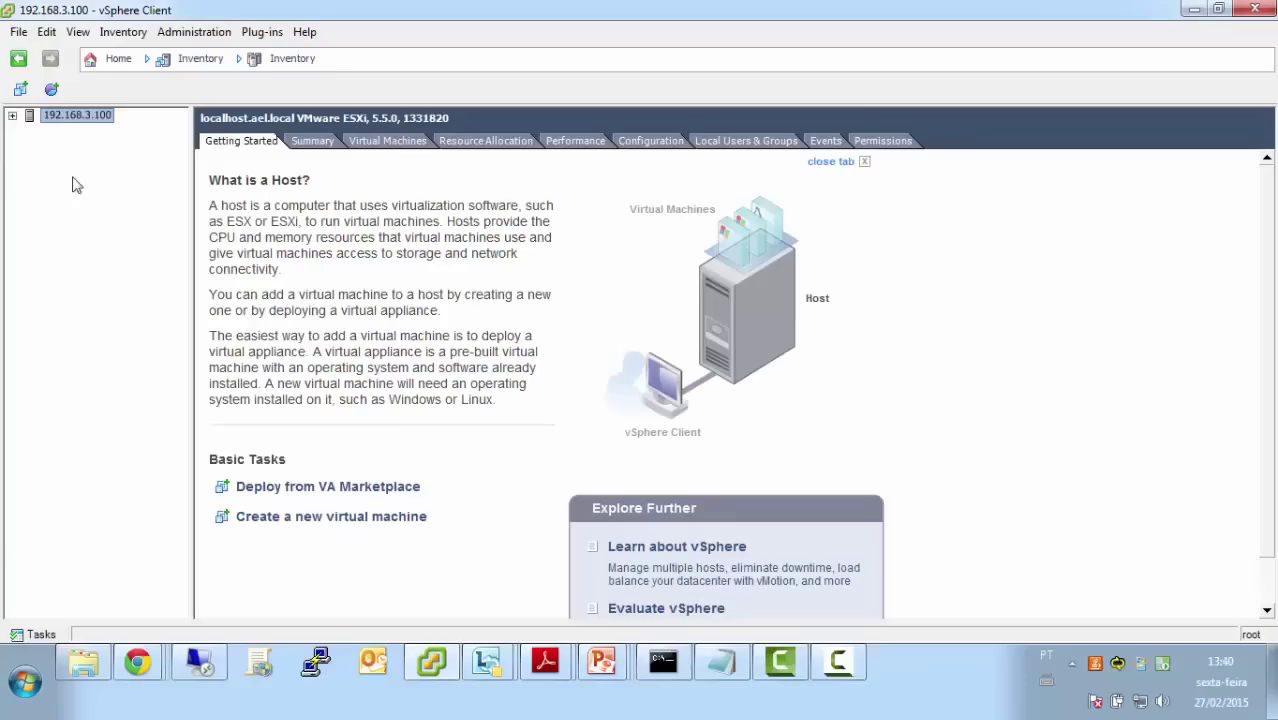
# Open the host's Virtual Machine Startup/Shutdown Properties from the Configuration view
pyautogui.click(672, 145)
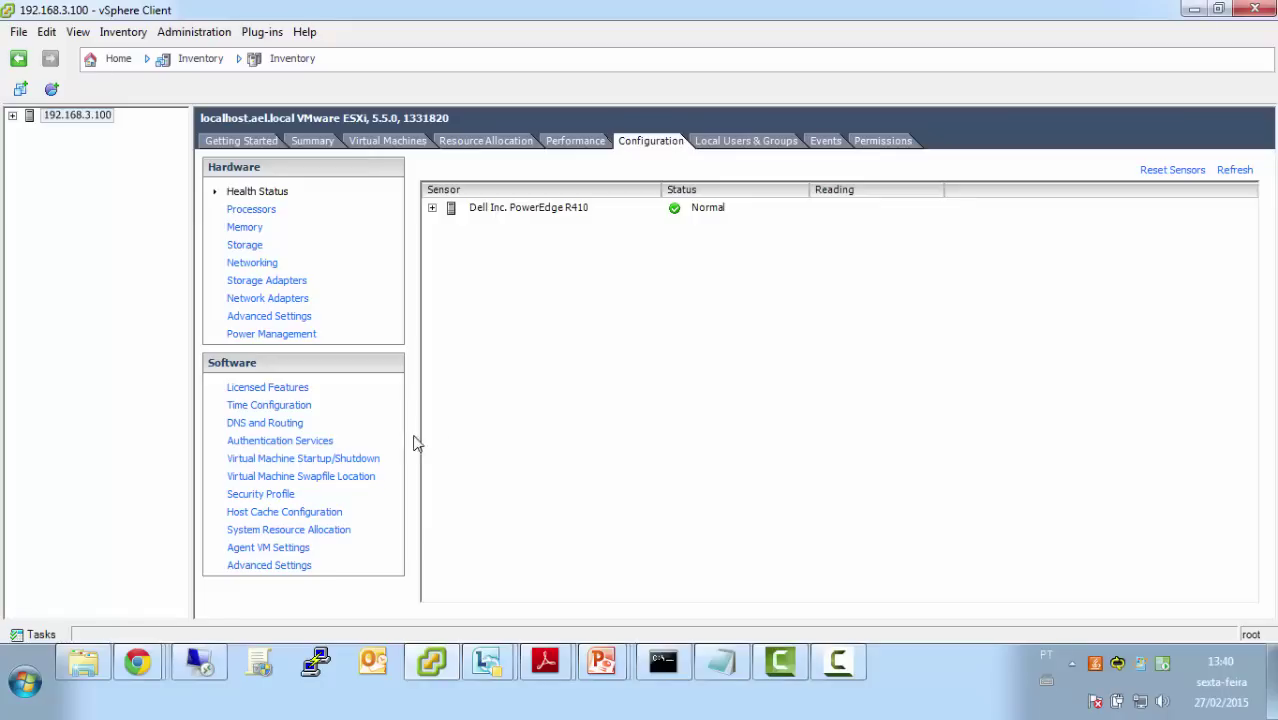
pyautogui.click(371, 460)
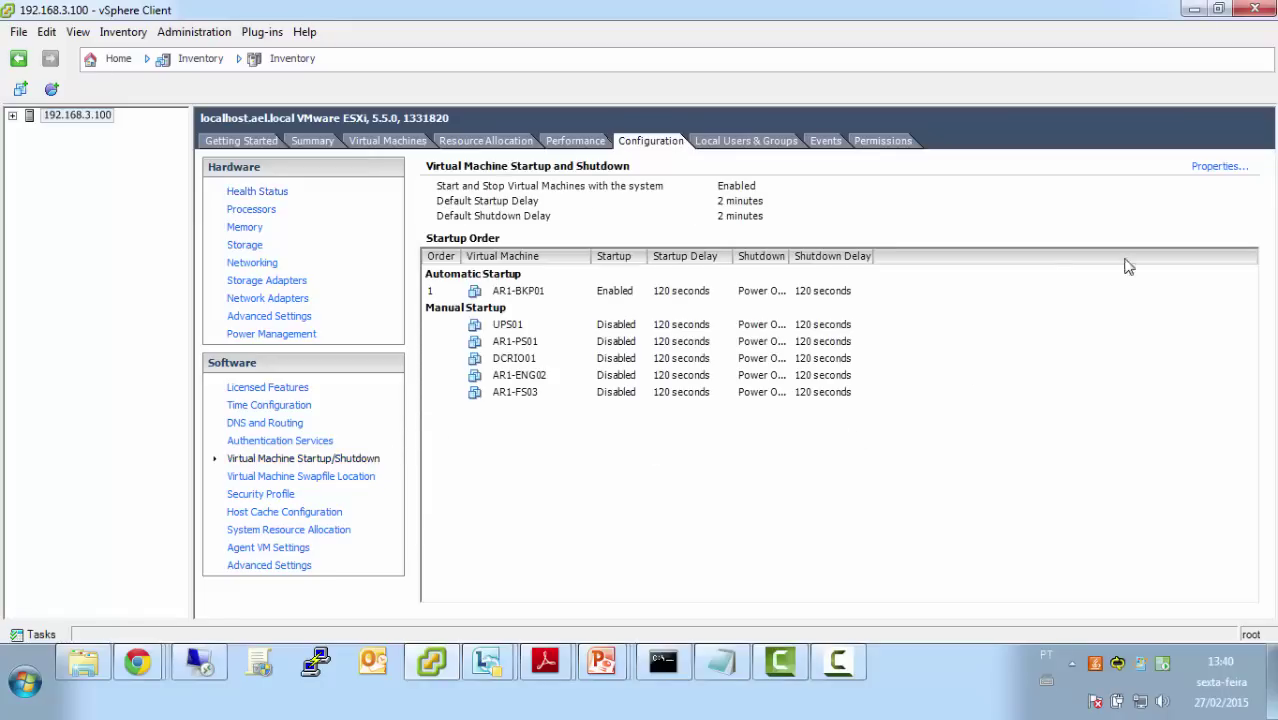
pyautogui.click(1218, 167)
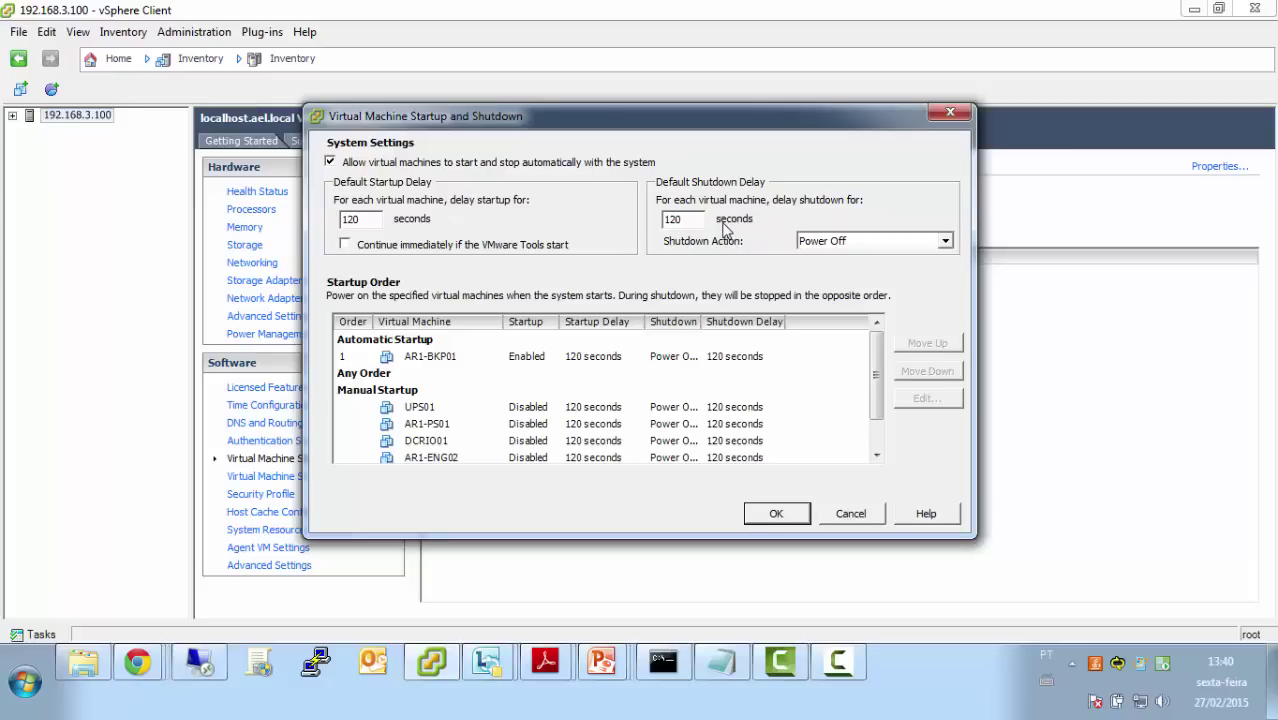
# Set Guest Shutdown as default, auto-start UPS01, DCRIO01, then AR1-PS01, and save
pyautogui.click(885, 246)
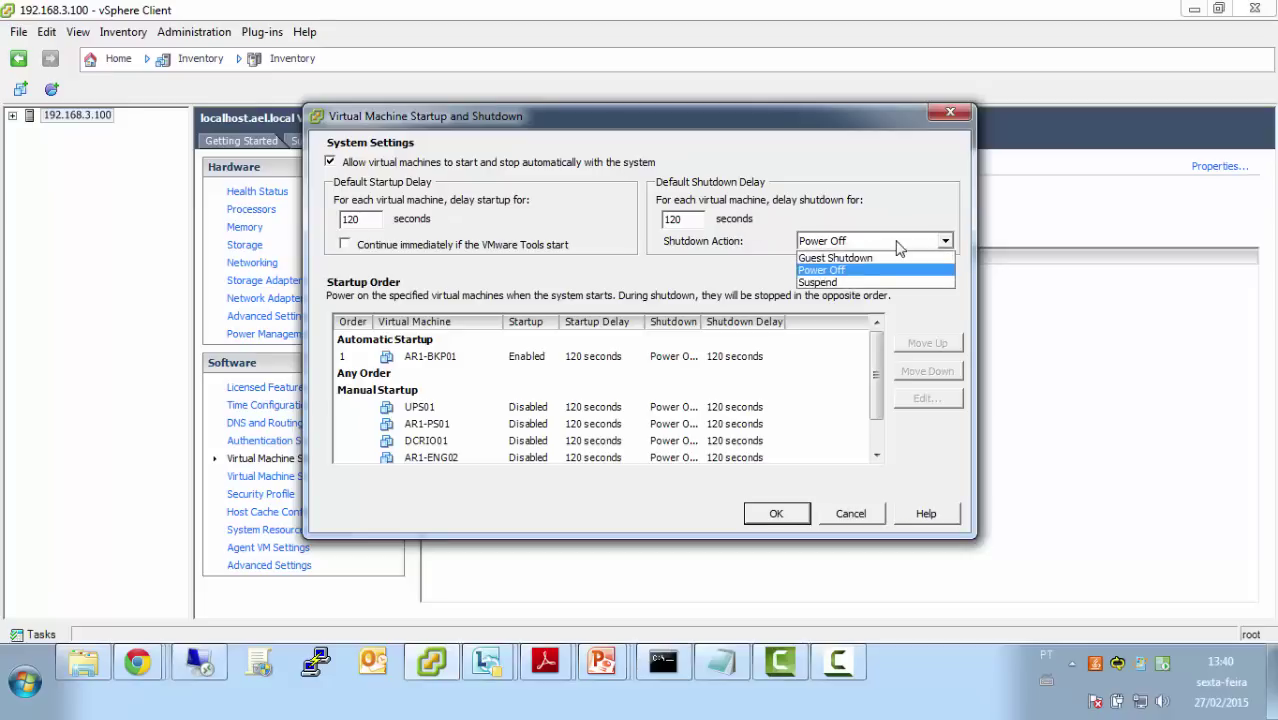
pyautogui.click(885, 258)
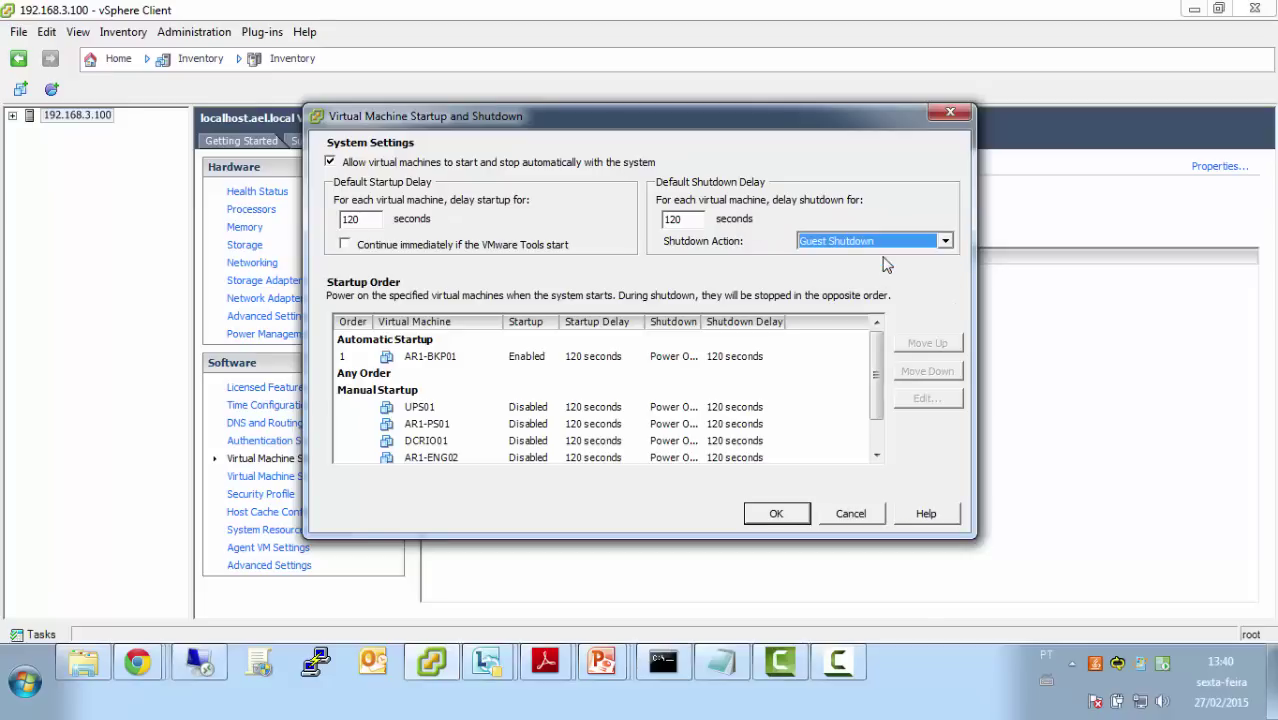
pyautogui.click(425, 410)
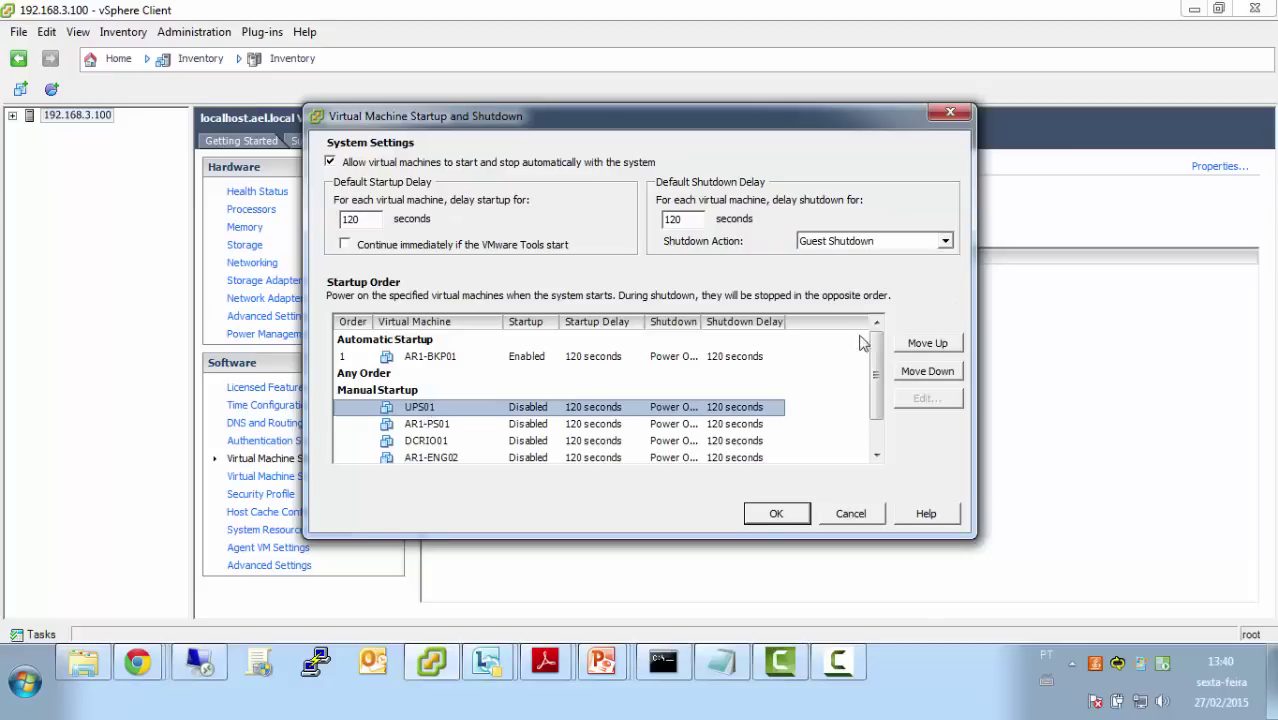
pyautogui.click(920, 343)
pyautogui.click(418, 424)
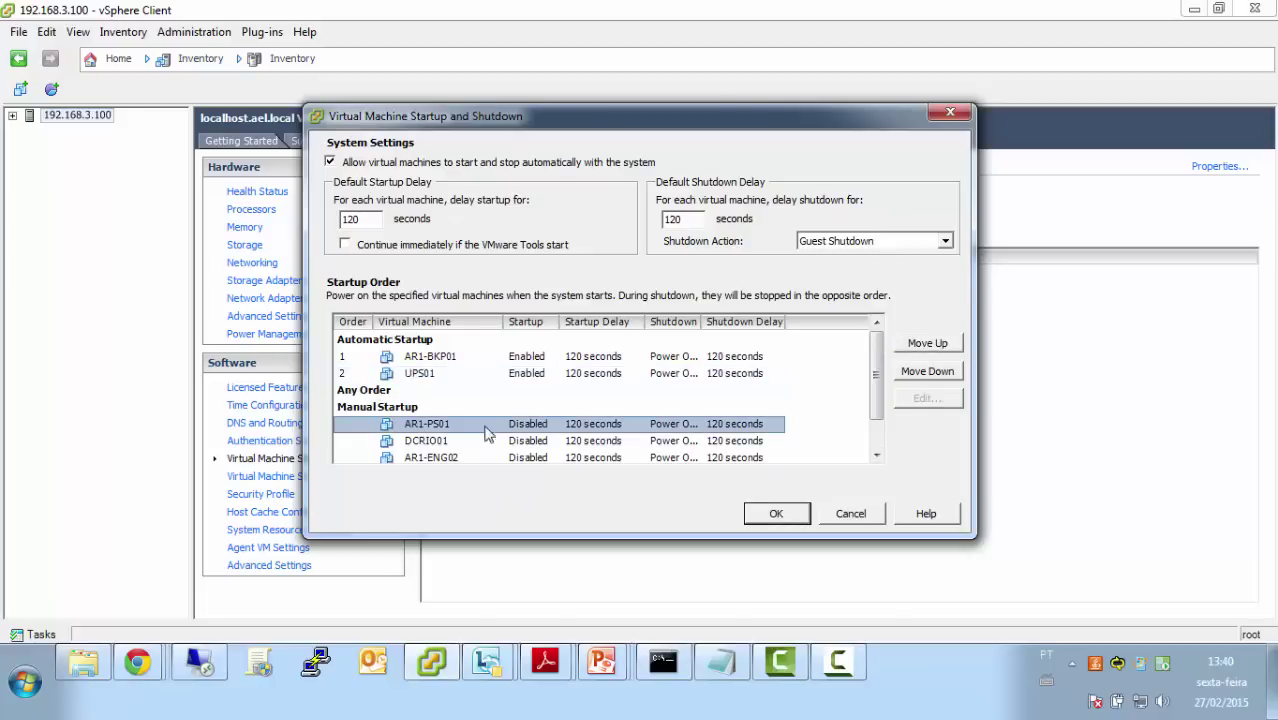
pyautogui.click(908, 344)
pyautogui.click(504, 441)
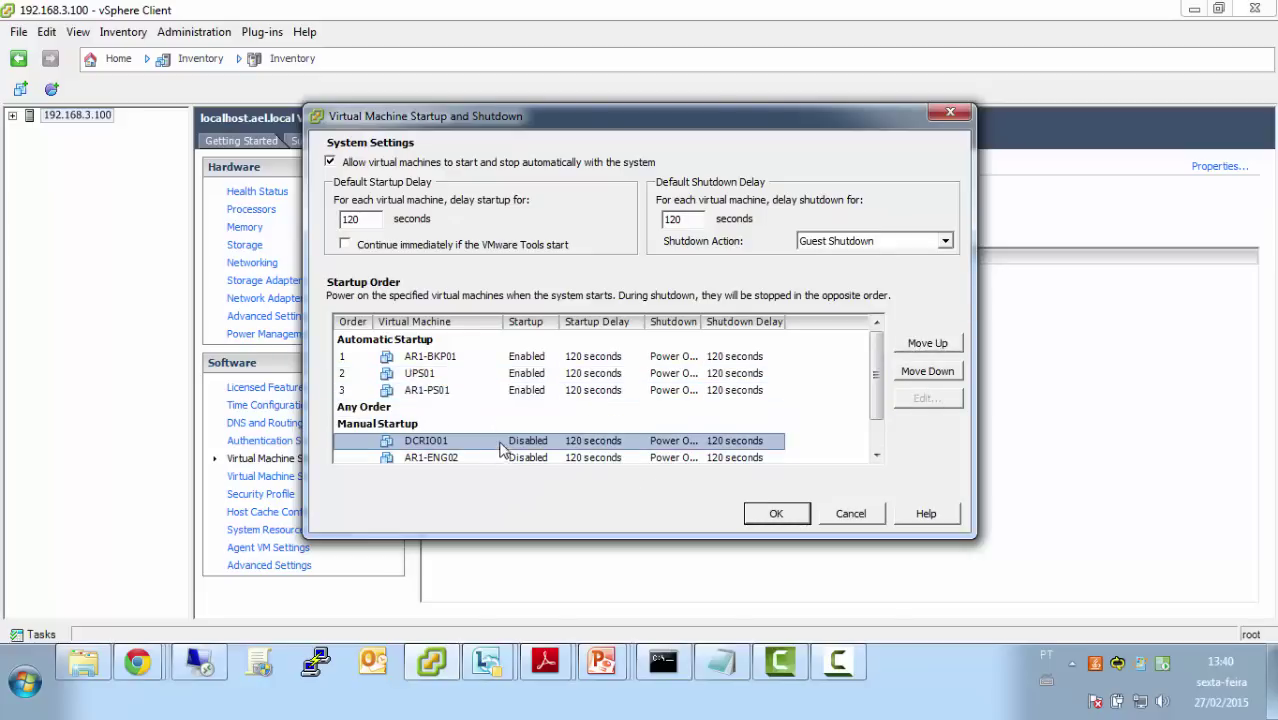
pyautogui.click(936, 342)
pyautogui.click(936, 342)
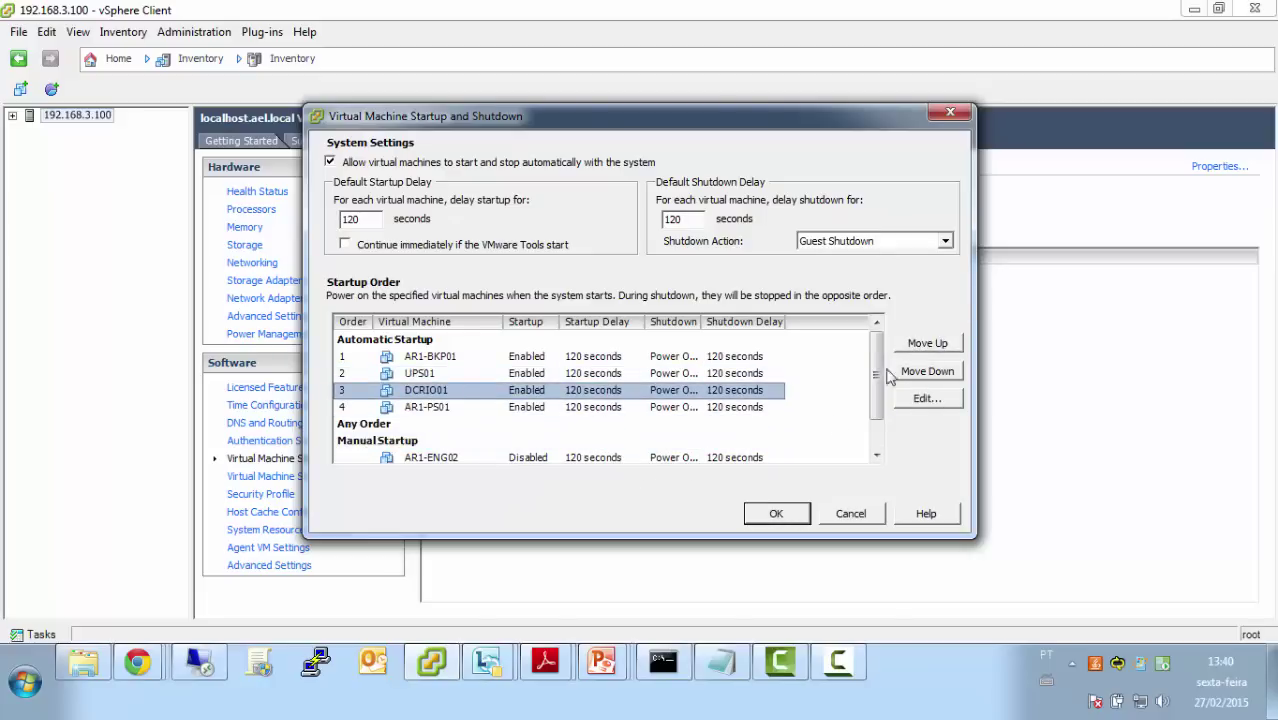
pyautogui.click(789, 513)
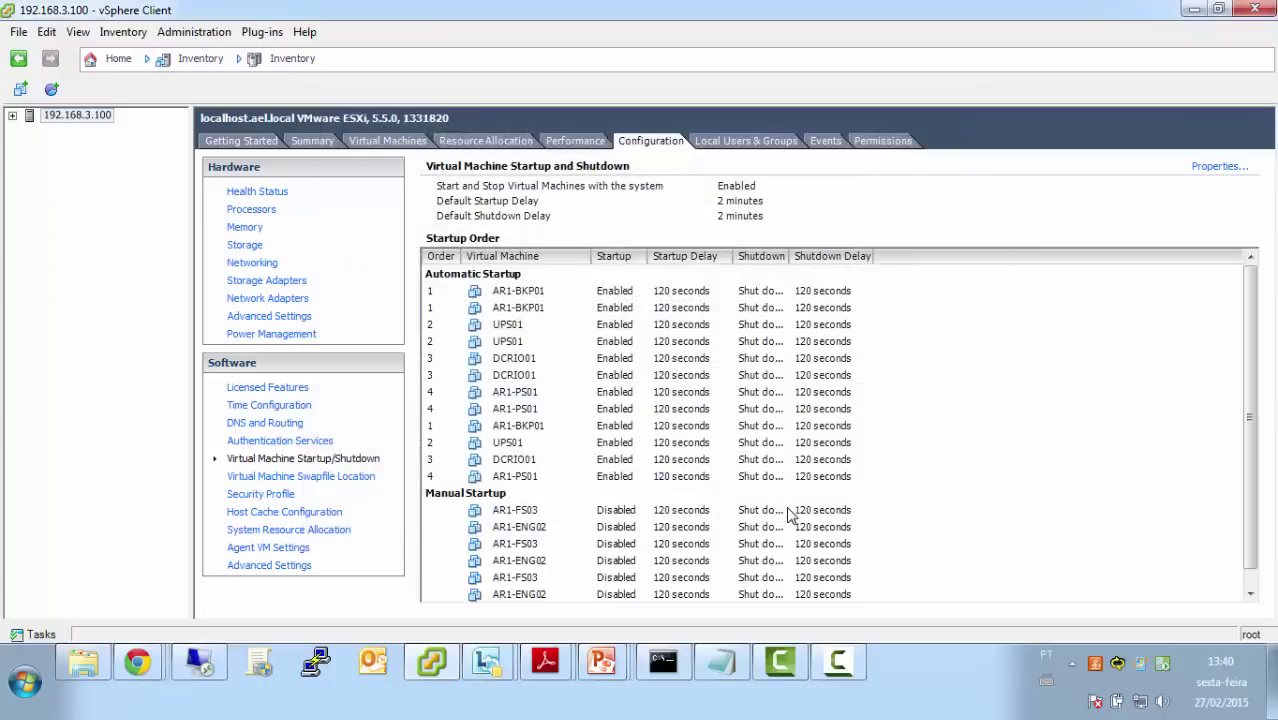